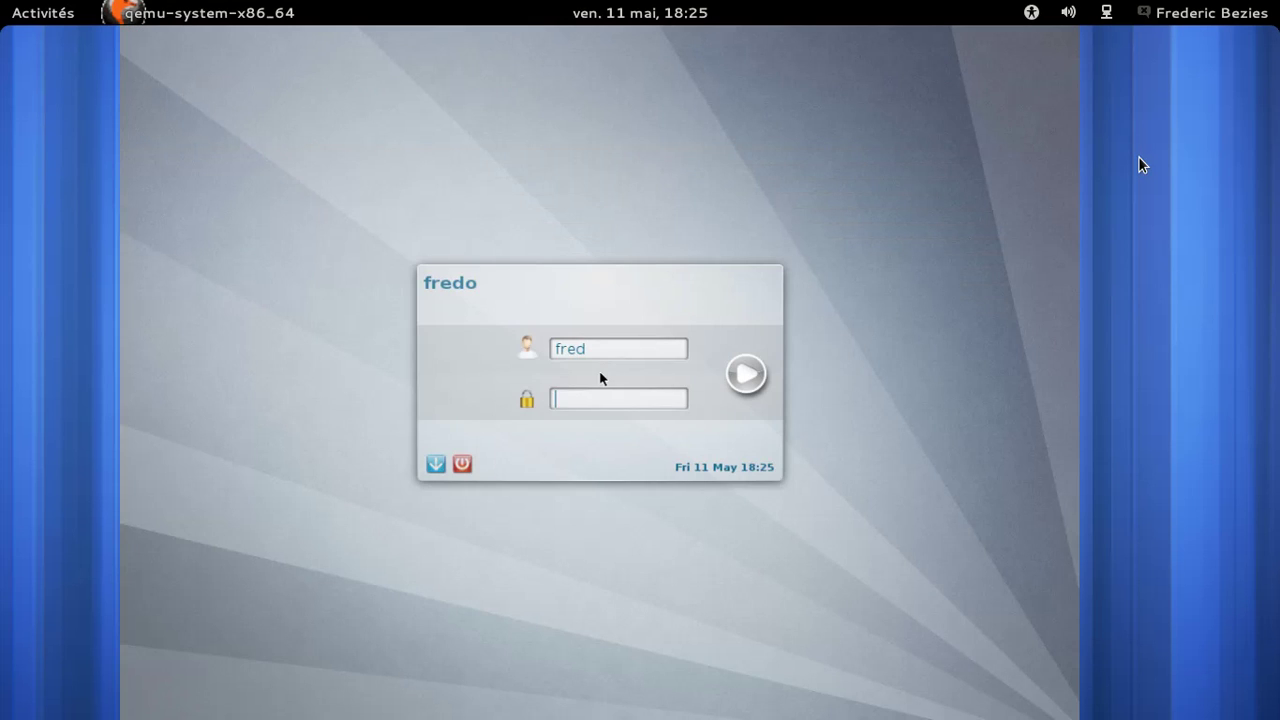
Step: Log in with the account password and launch the Konqueror web browser
text(***********)
key(Return)
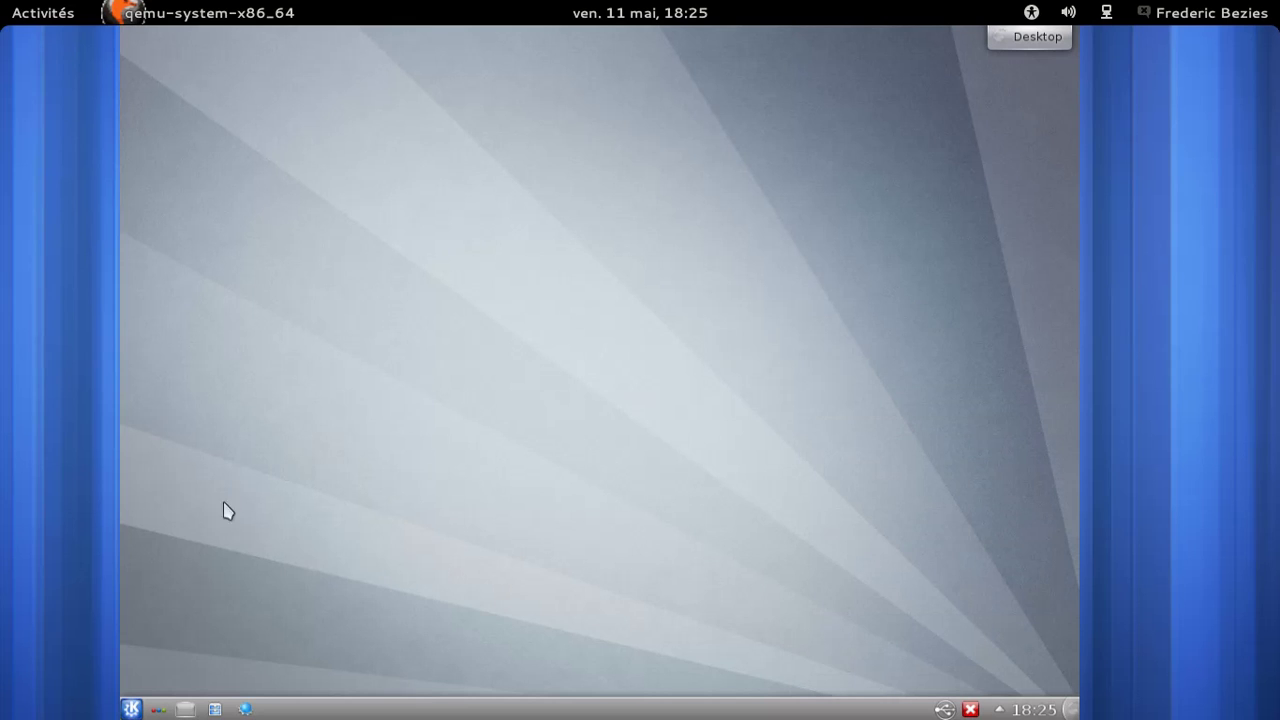
click(131, 706)
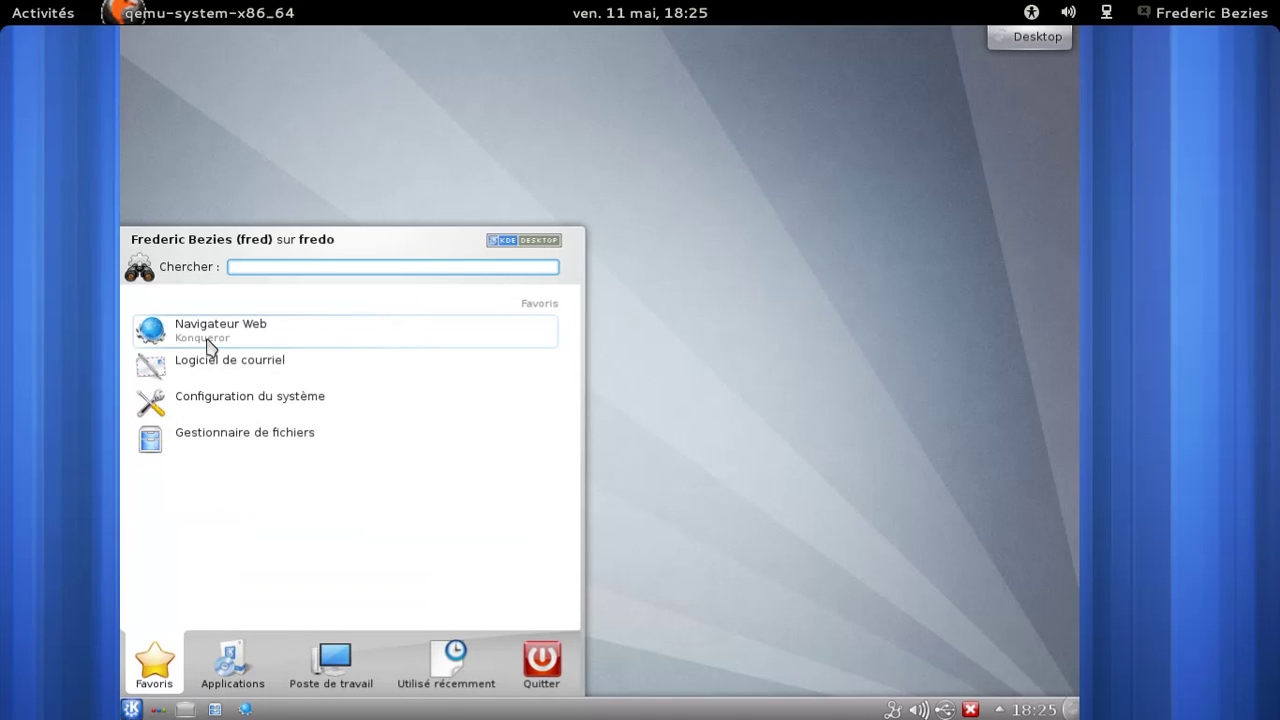
click(210, 330)
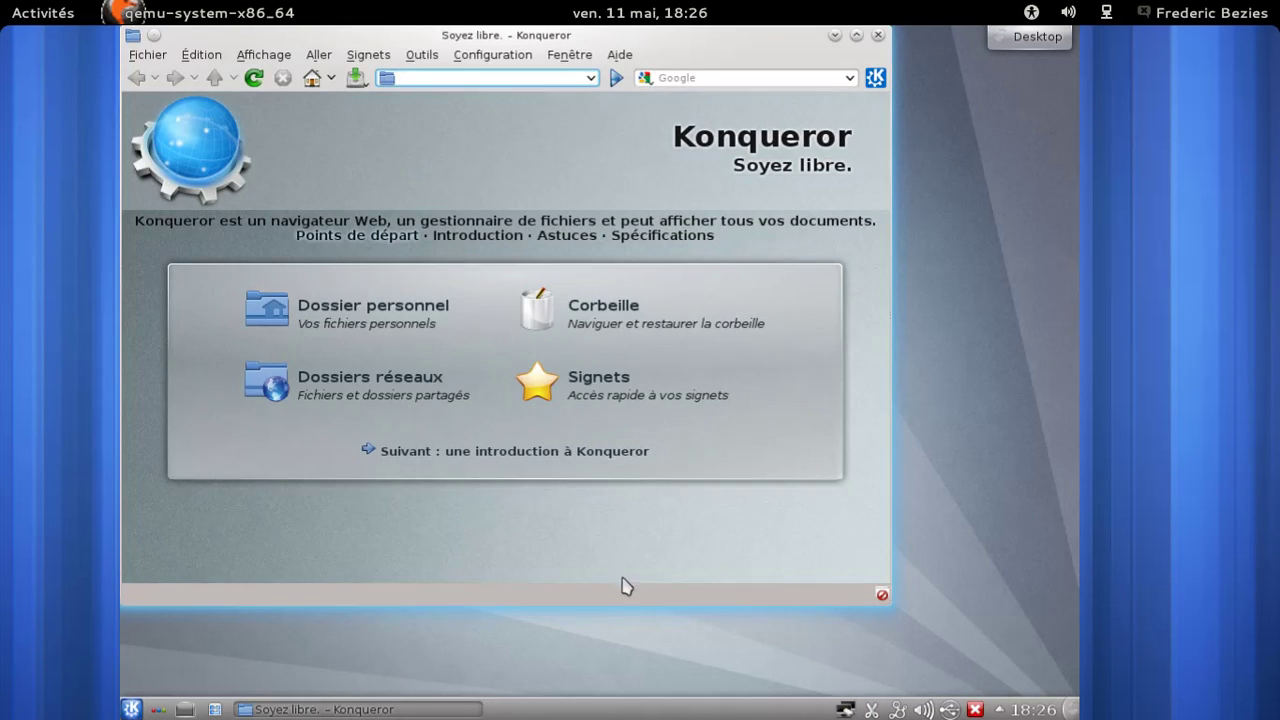
Step: Remove the Network Management widget from the desktop panel
right_click(974, 709)
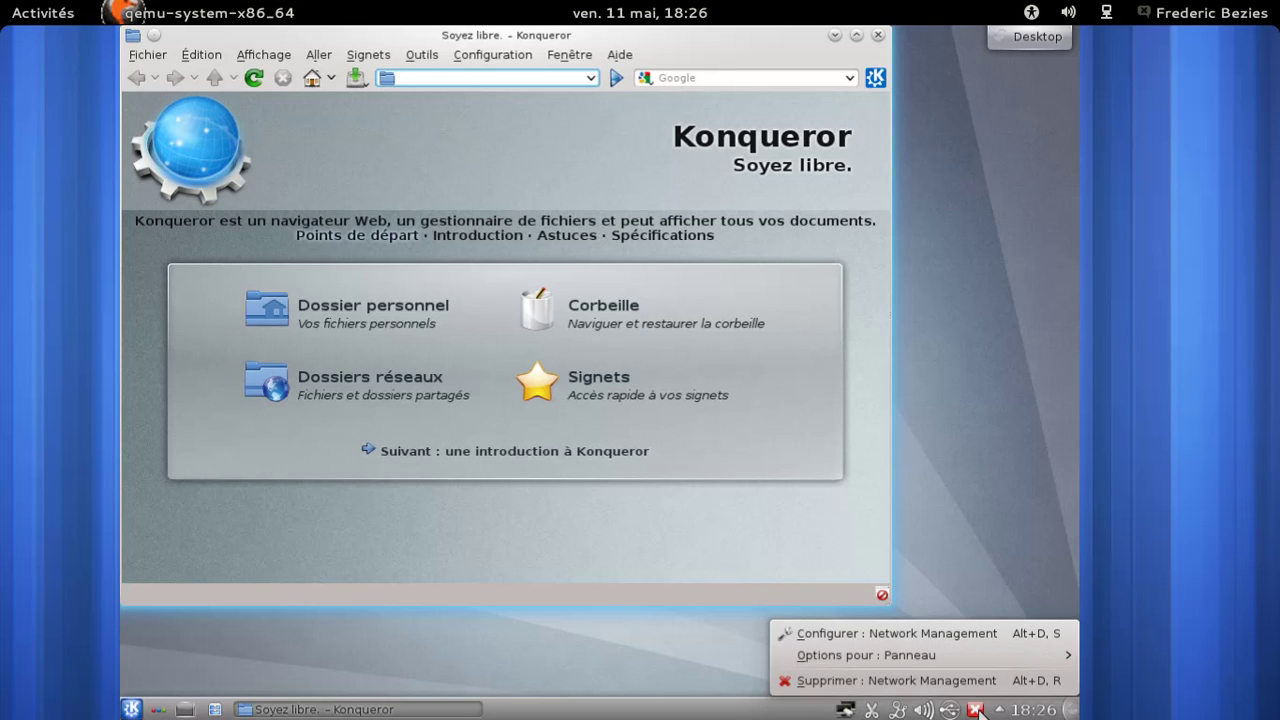
click(961, 682)
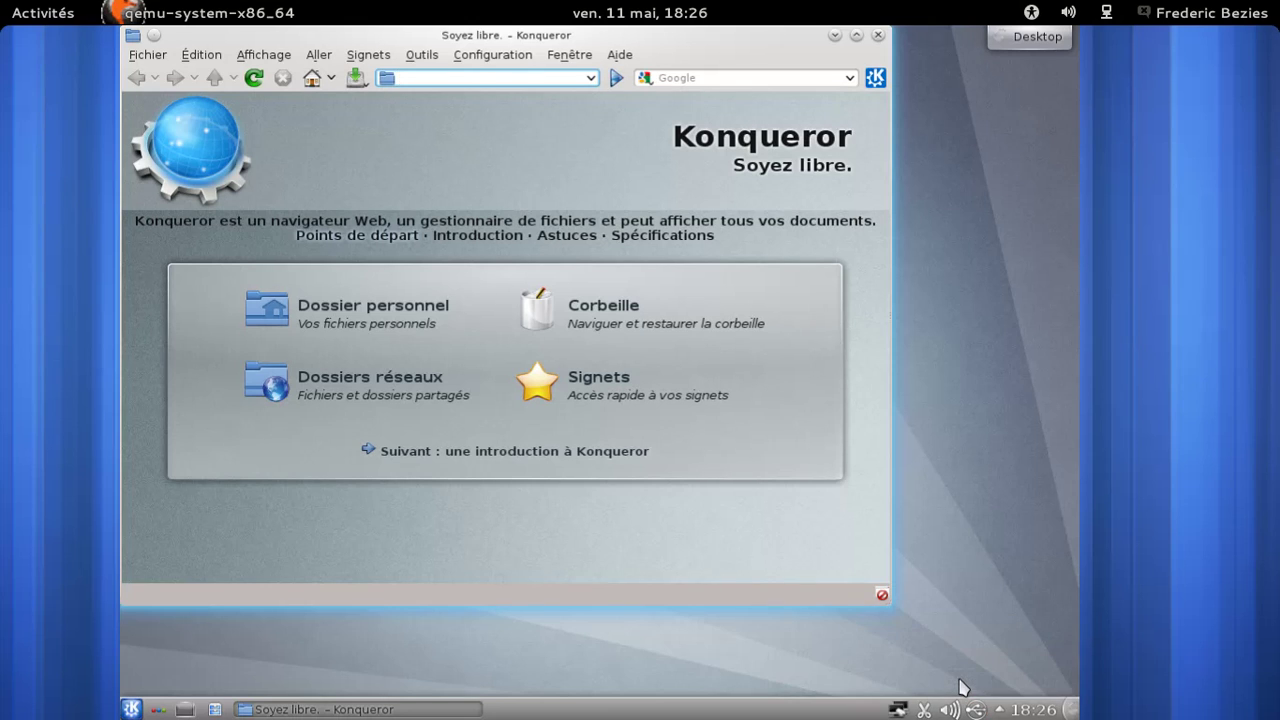
Step: View the KDE platform information from Konqueror's help, then close it
click(619, 55)
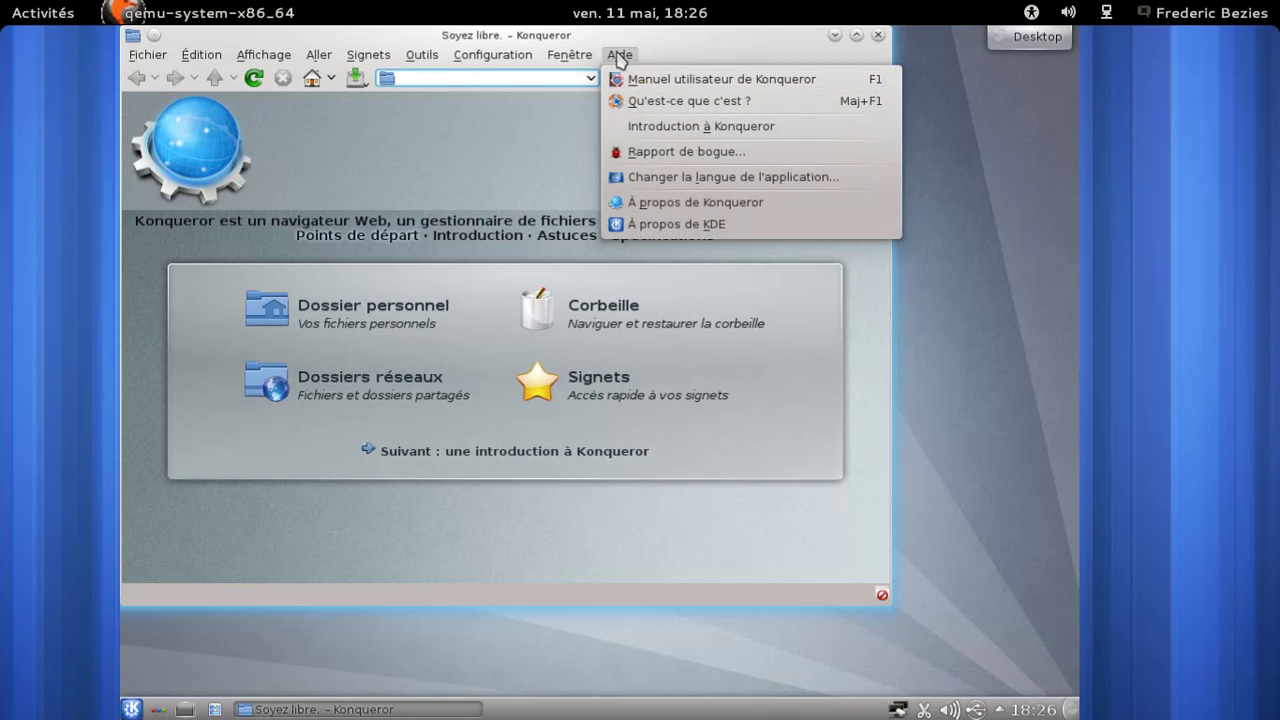
click(690, 224)
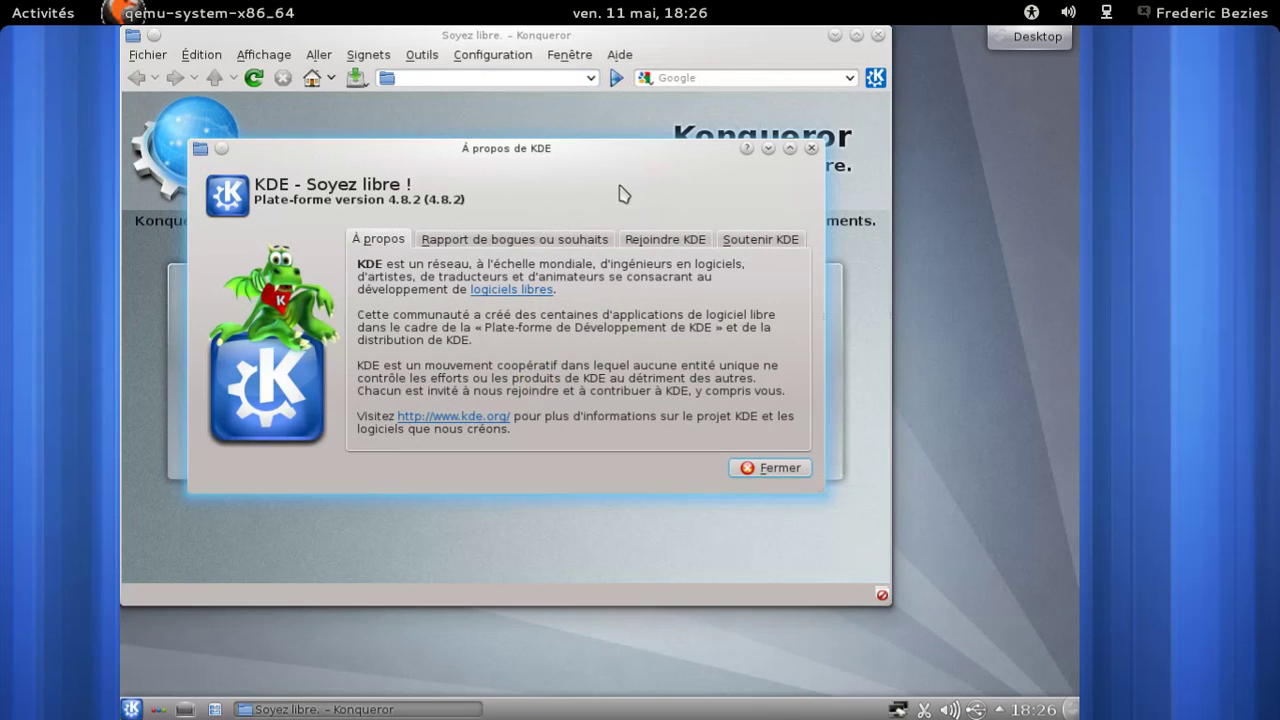
click(811, 148)
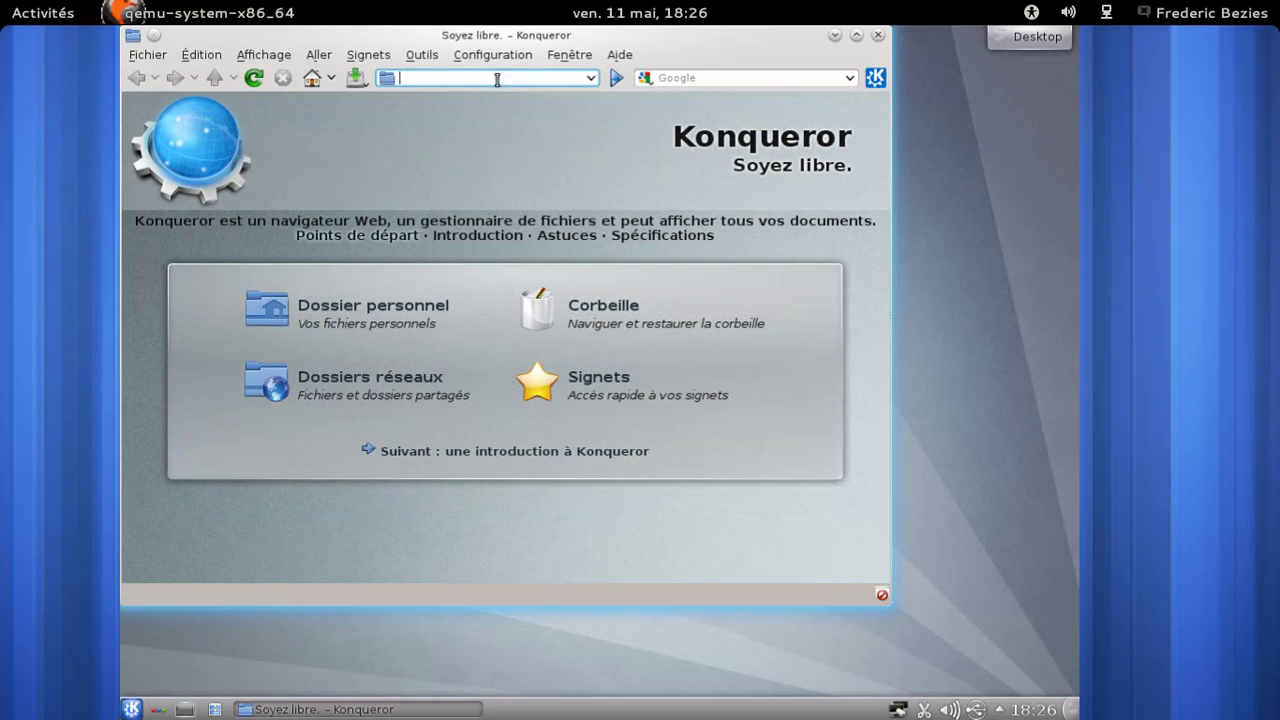
click(548, 75)
Step: Search the application launcher for "gestionna", clear the search and open the Dossier Personnel folder in the file manager
click(131, 709)
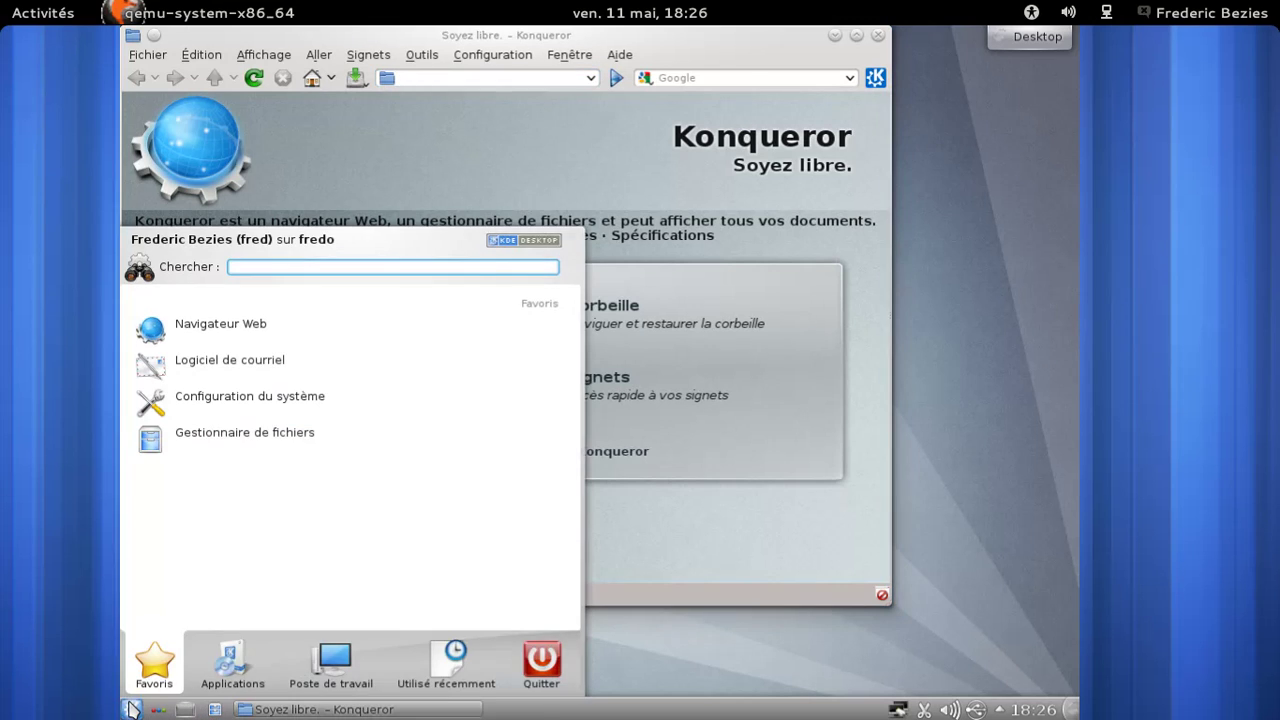
text(gestionna)
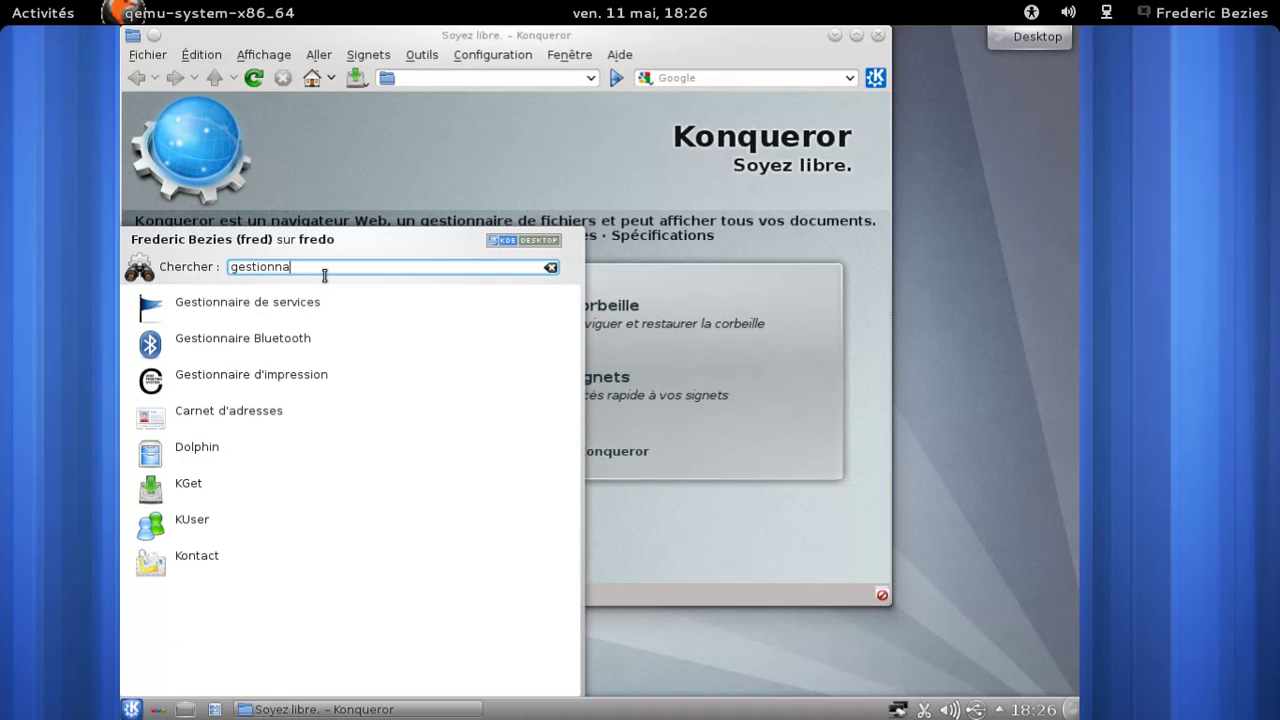
key(BackSpace)
key(BackSpace)
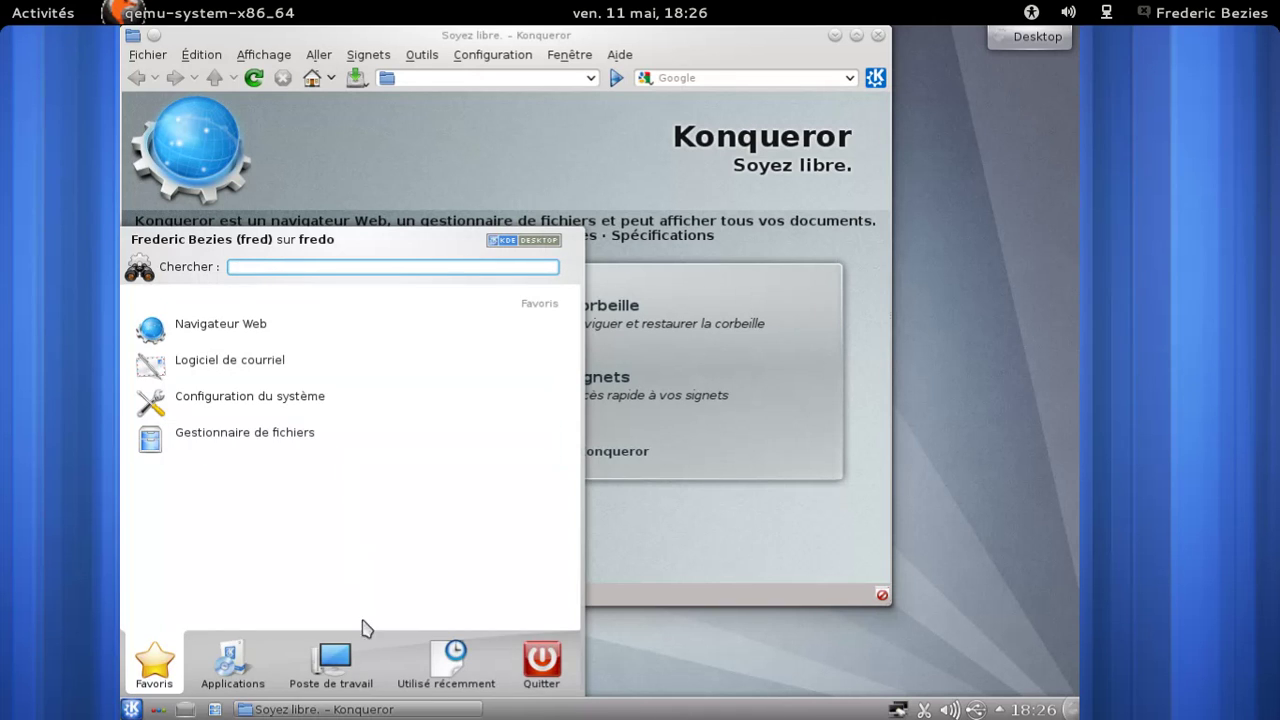
click(331, 660)
scroll(278, 553, down, 1)
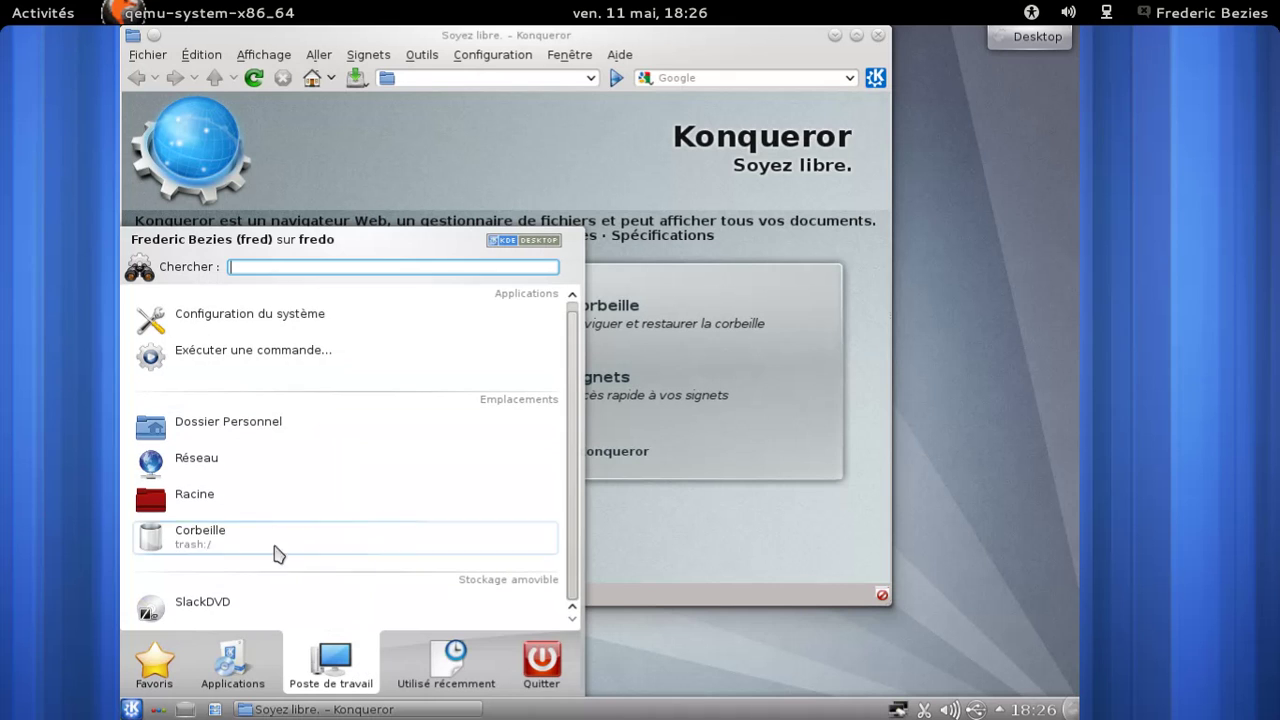
click(255, 437)
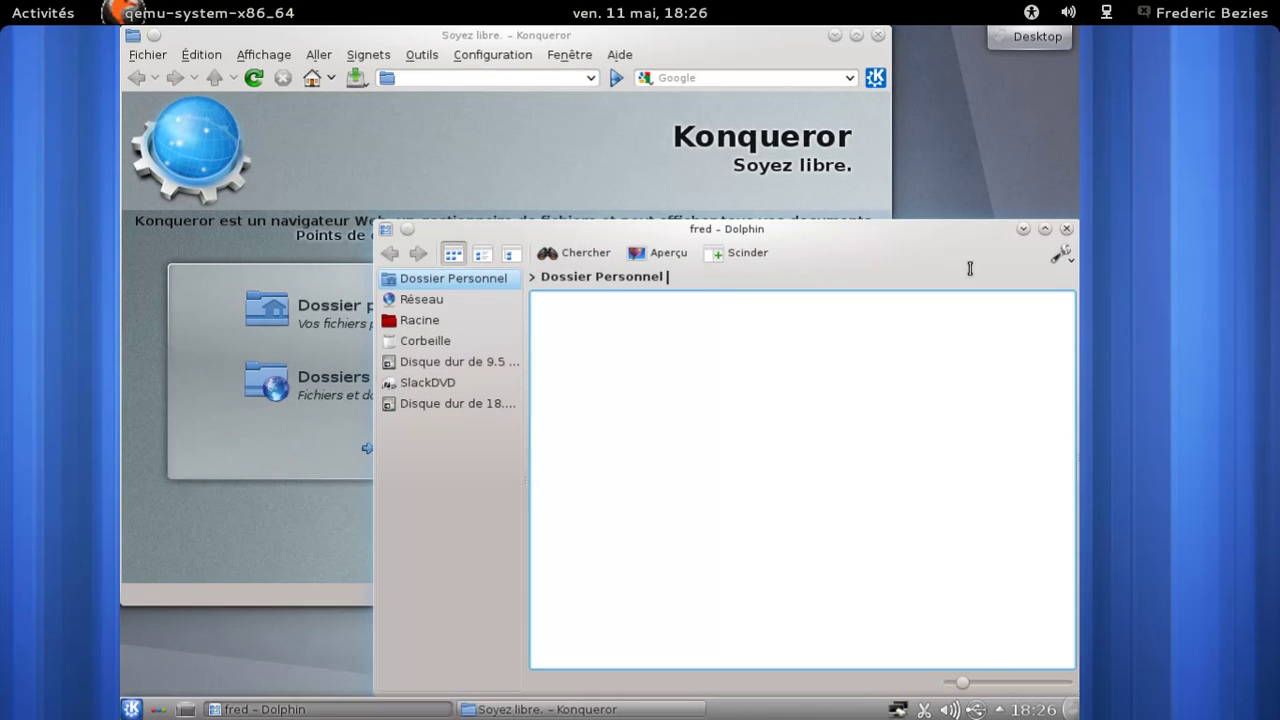
Step: Examine Dolphin's version information, authors and translation credits, then close the dialog
click(1058, 260)
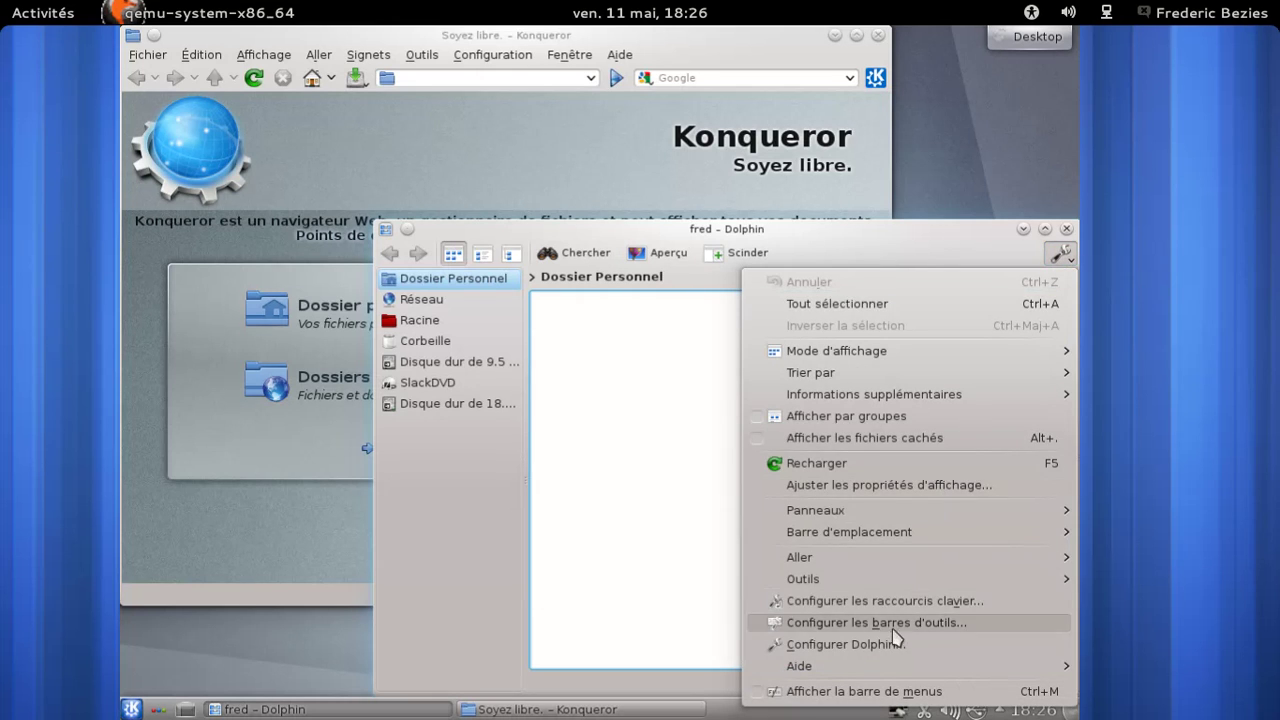
mouse_move(887, 670)
click(632, 694)
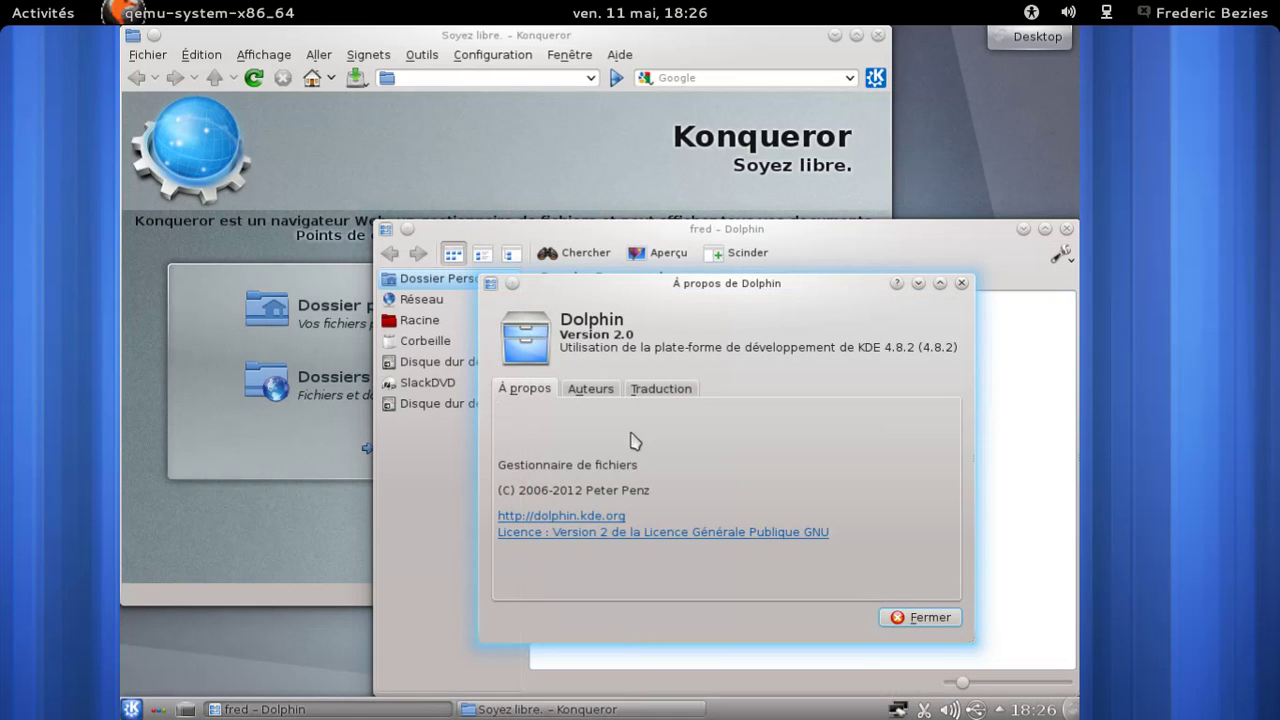
click(606, 392)
click(657, 394)
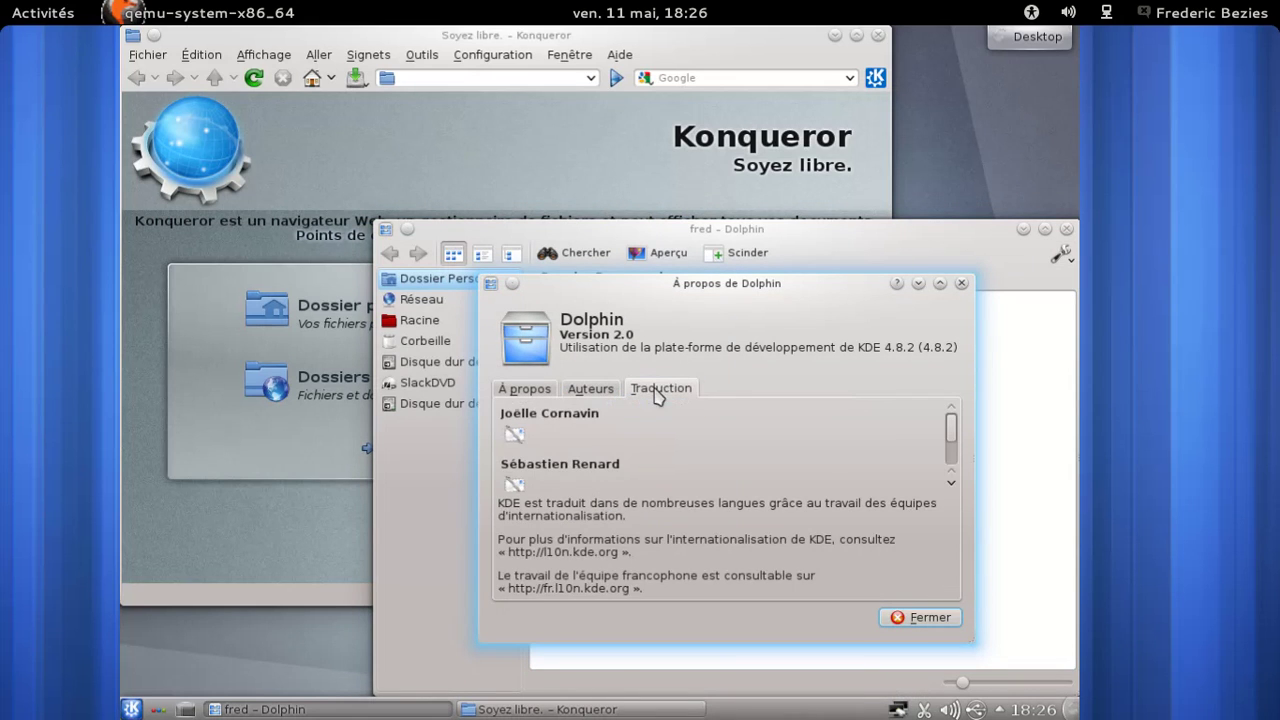
click(962, 283)
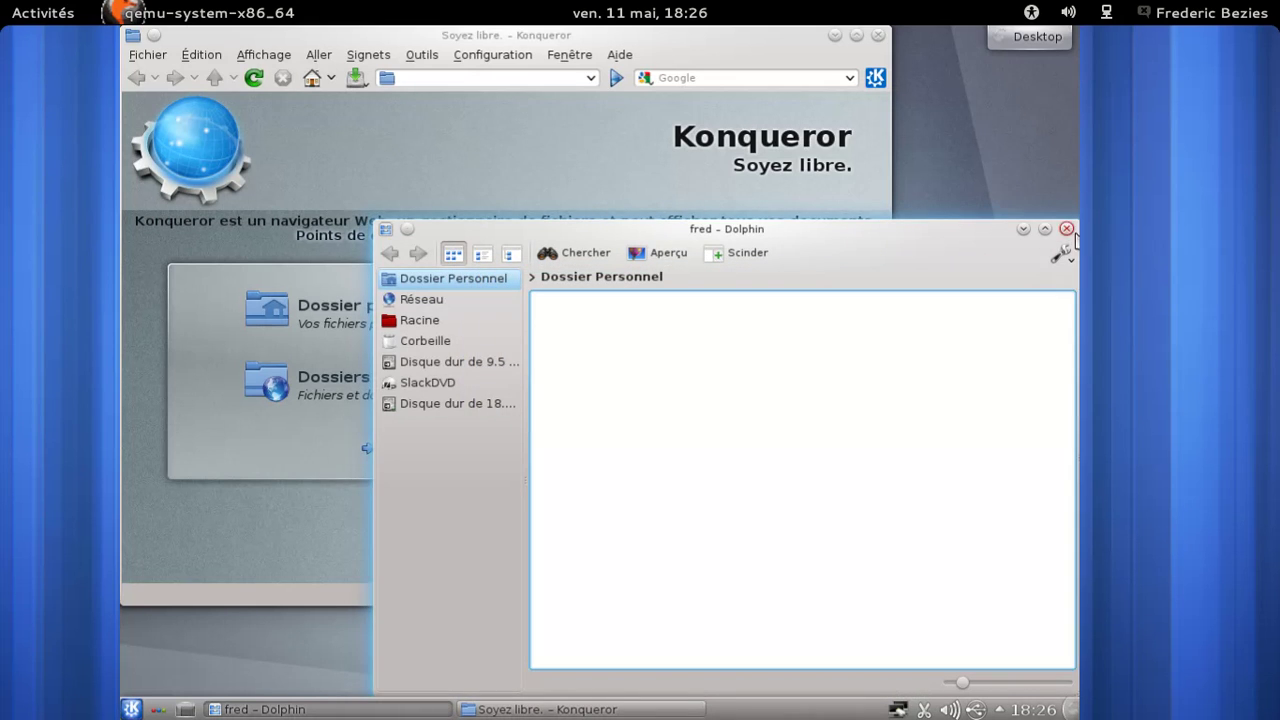
Step: Close the Dolphin and Konqueror windows, then find and launch Firefox
click(1068, 229)
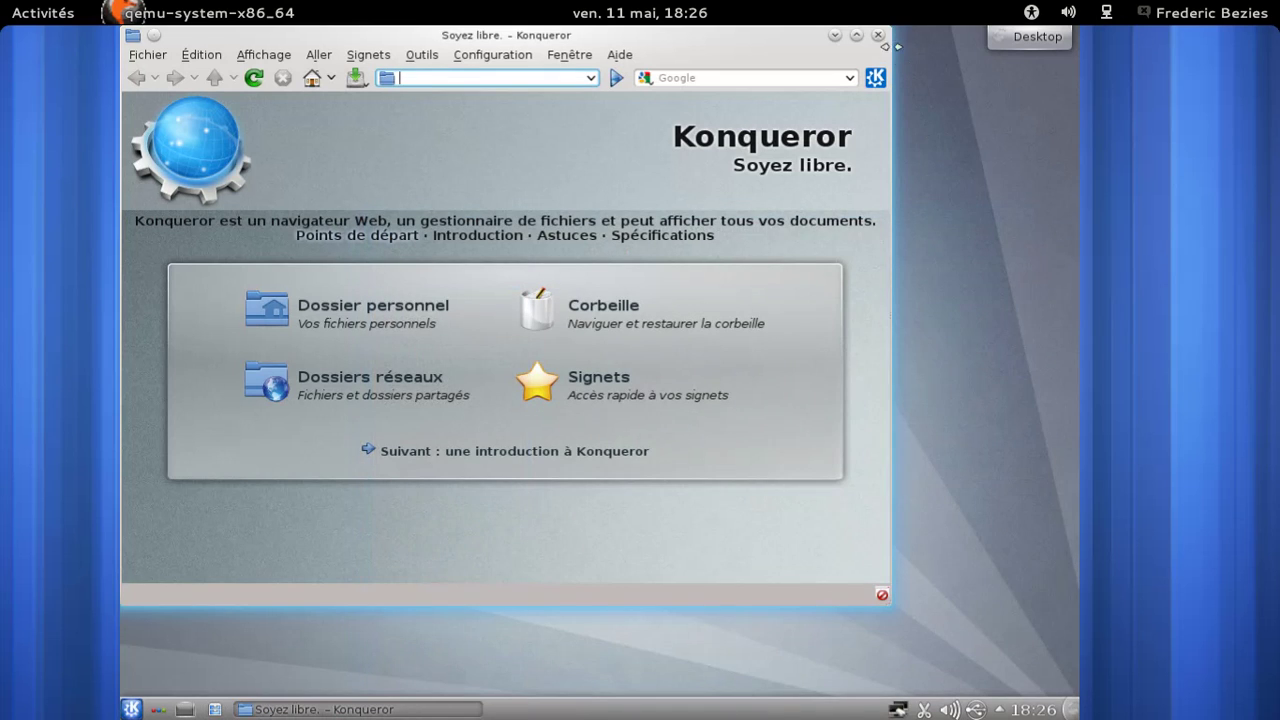
click(877, 36)
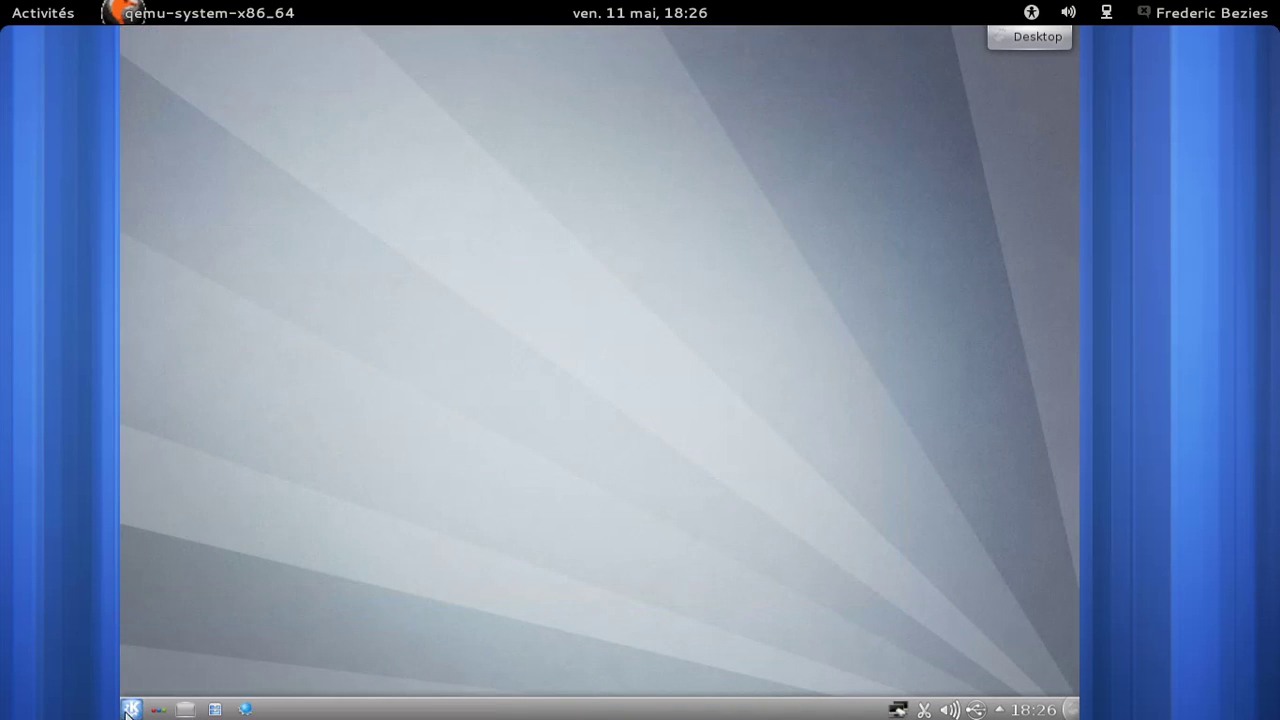
click(129, 709)
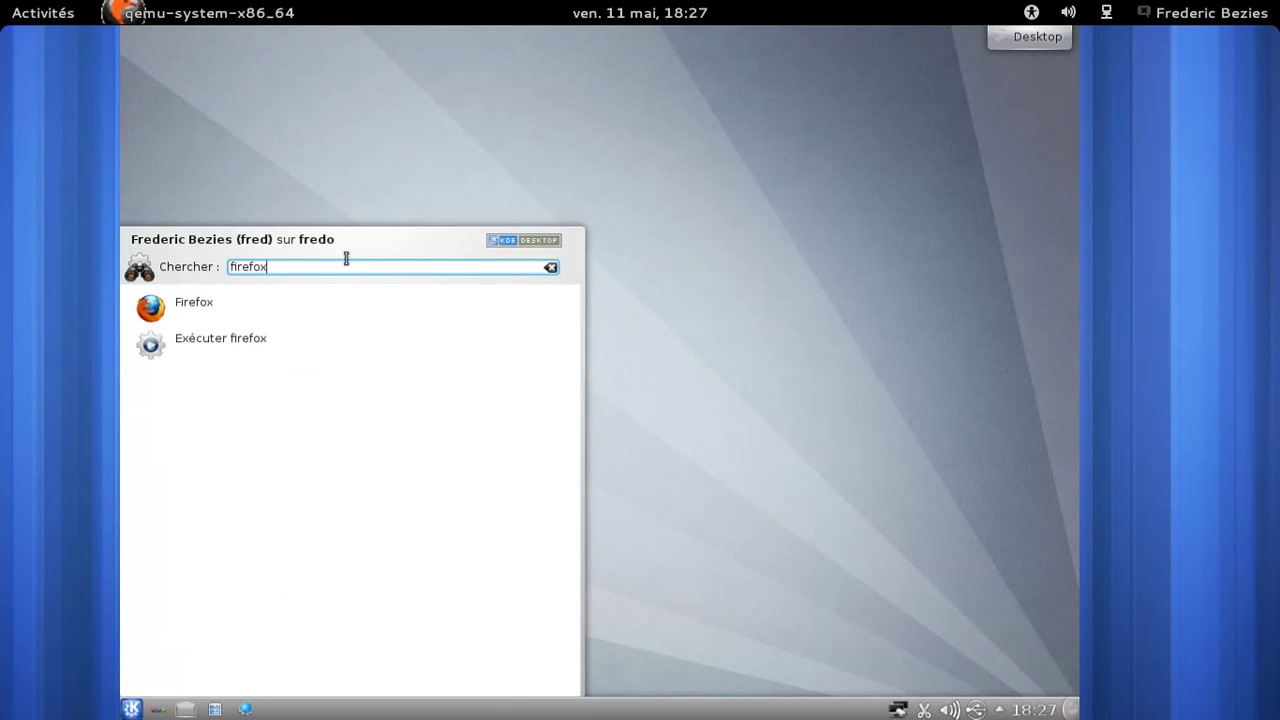
click(300, 314)
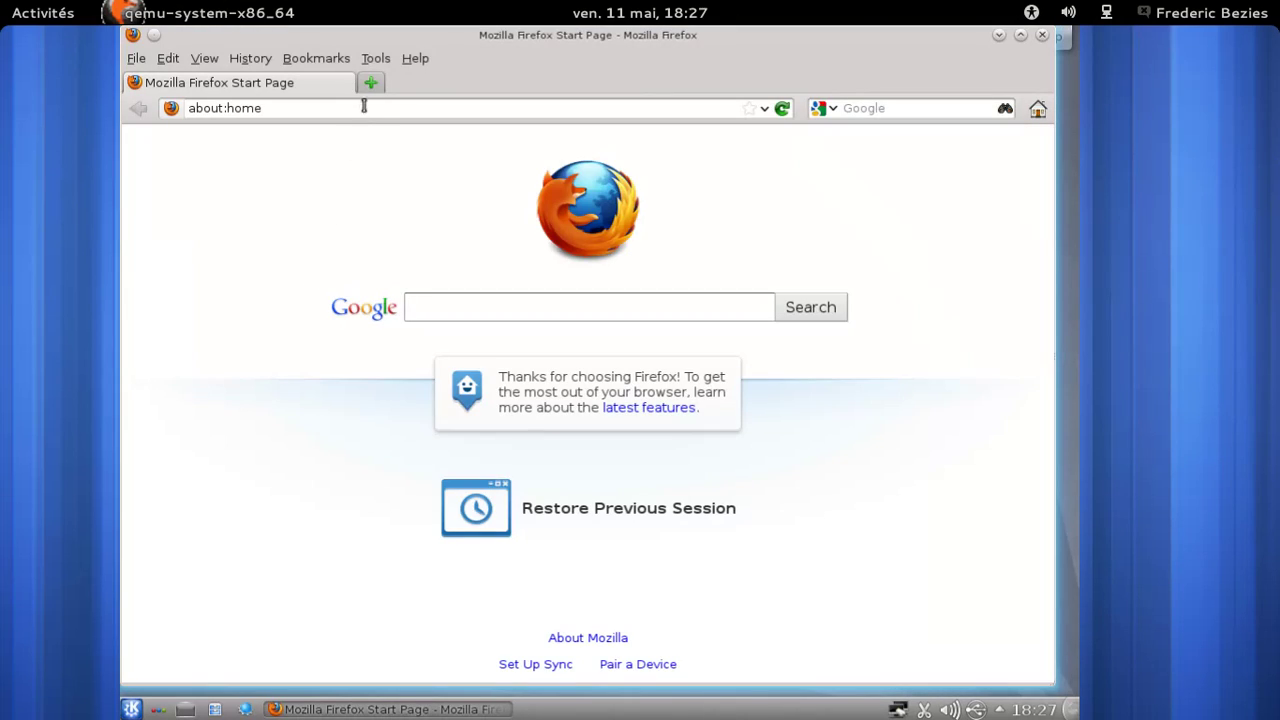
Step: Examine the about: page and the build configuration of Firefox in a new tab, then close that tab
click(372, 84)
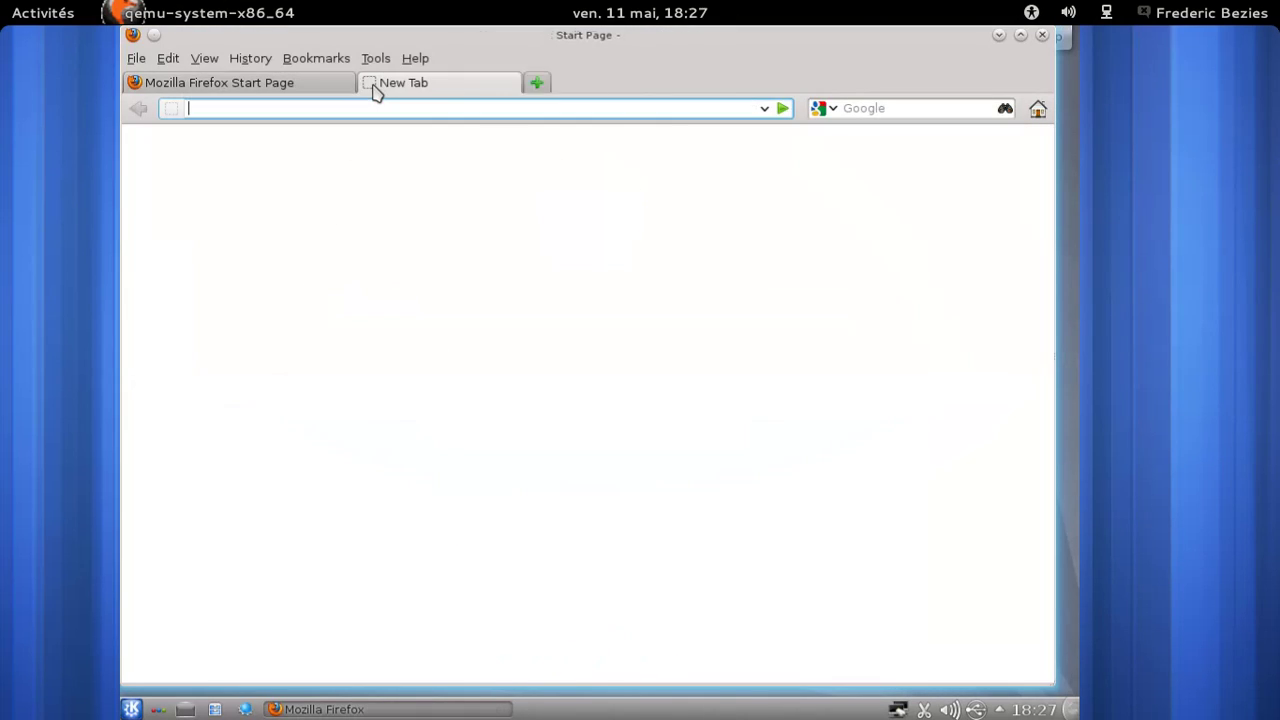
text(about:)
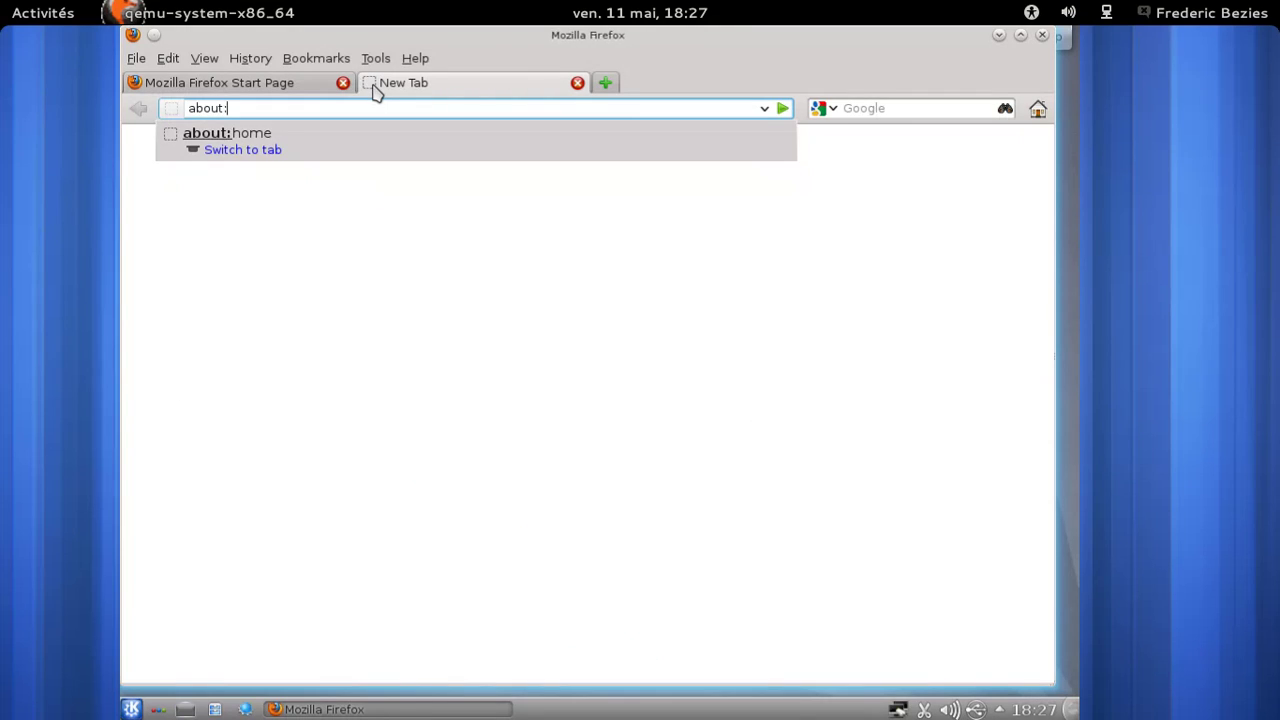
key(Return)
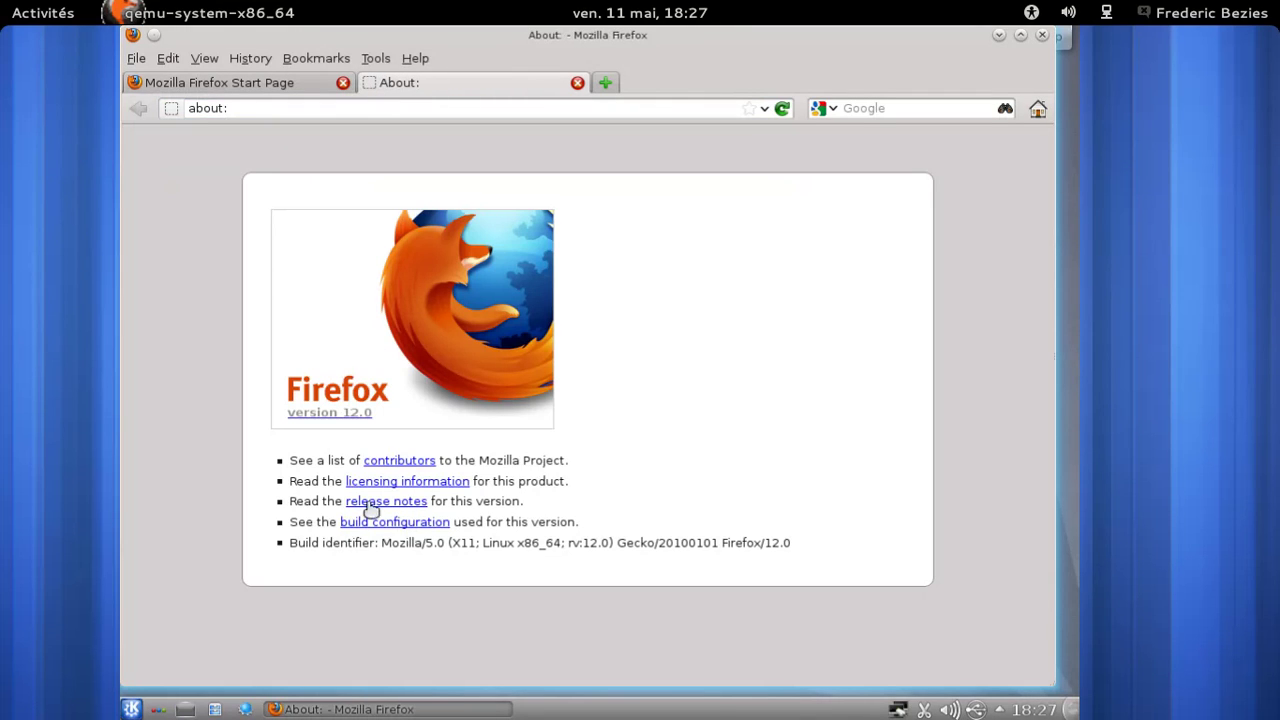
click(393, 522)
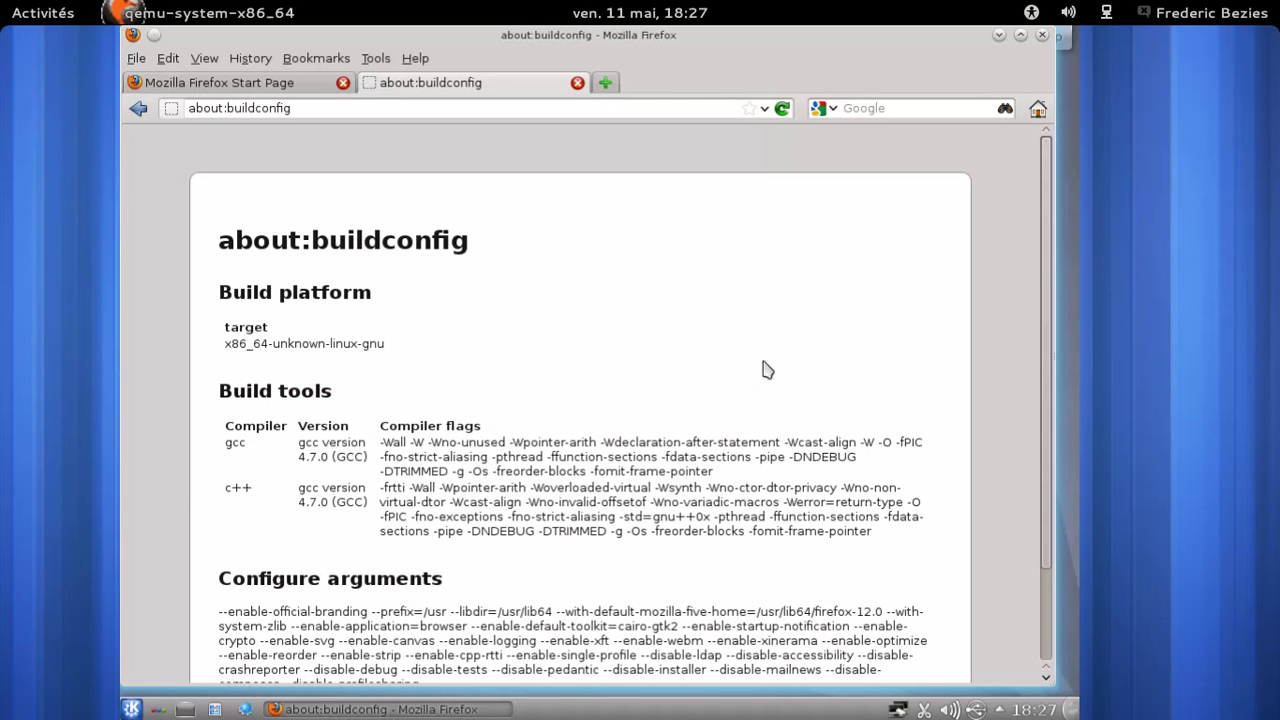
scroll(770, 368, down, 2)
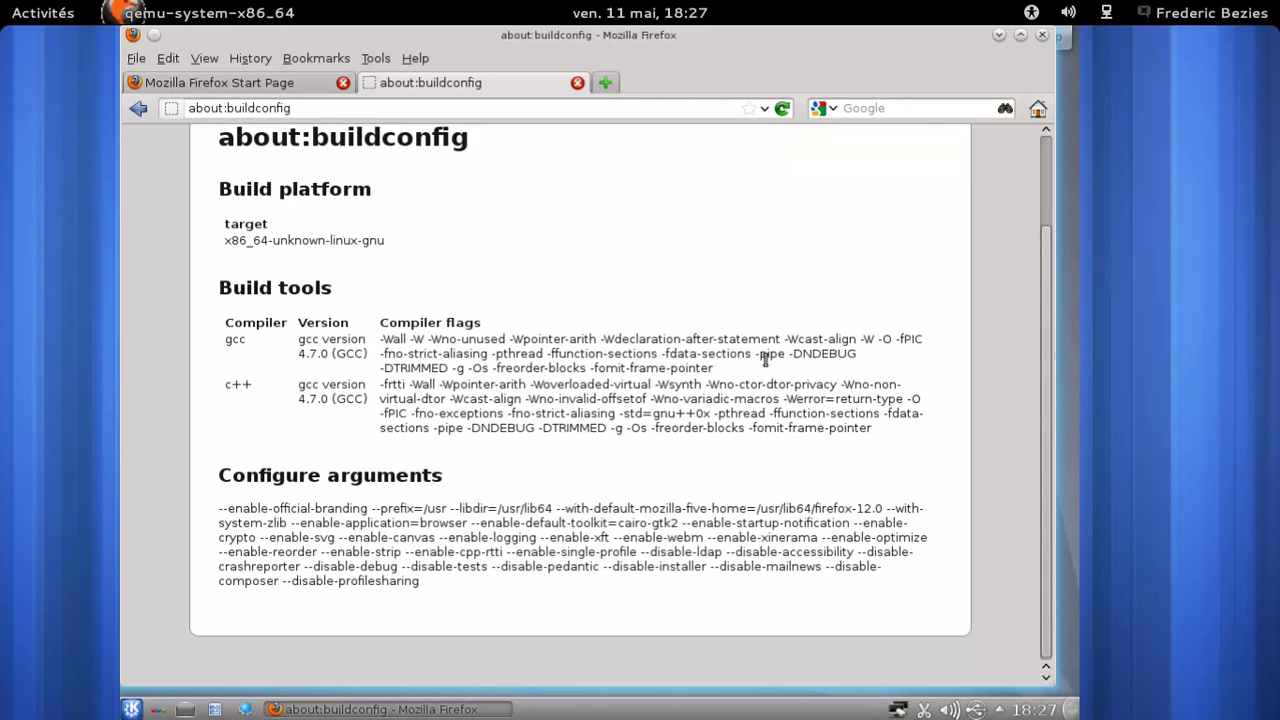
scroll(765, 358, up, 2)
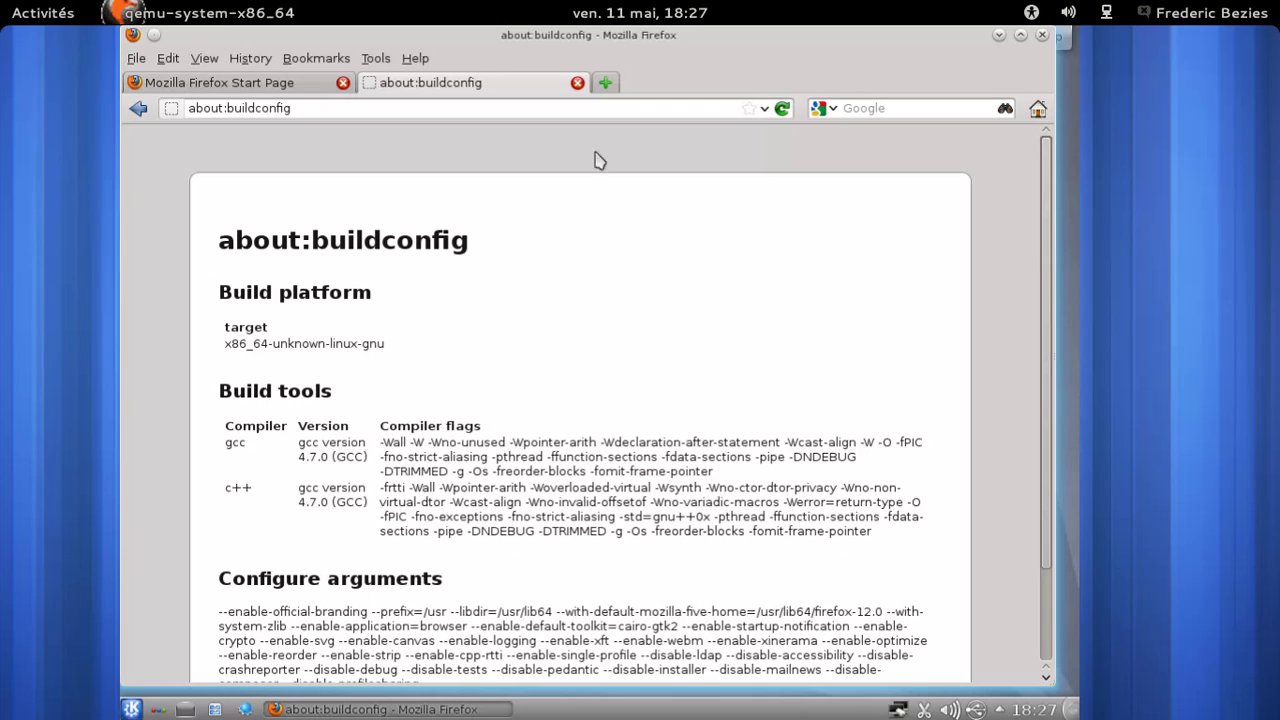
click(577, 83)
click(428, 108)
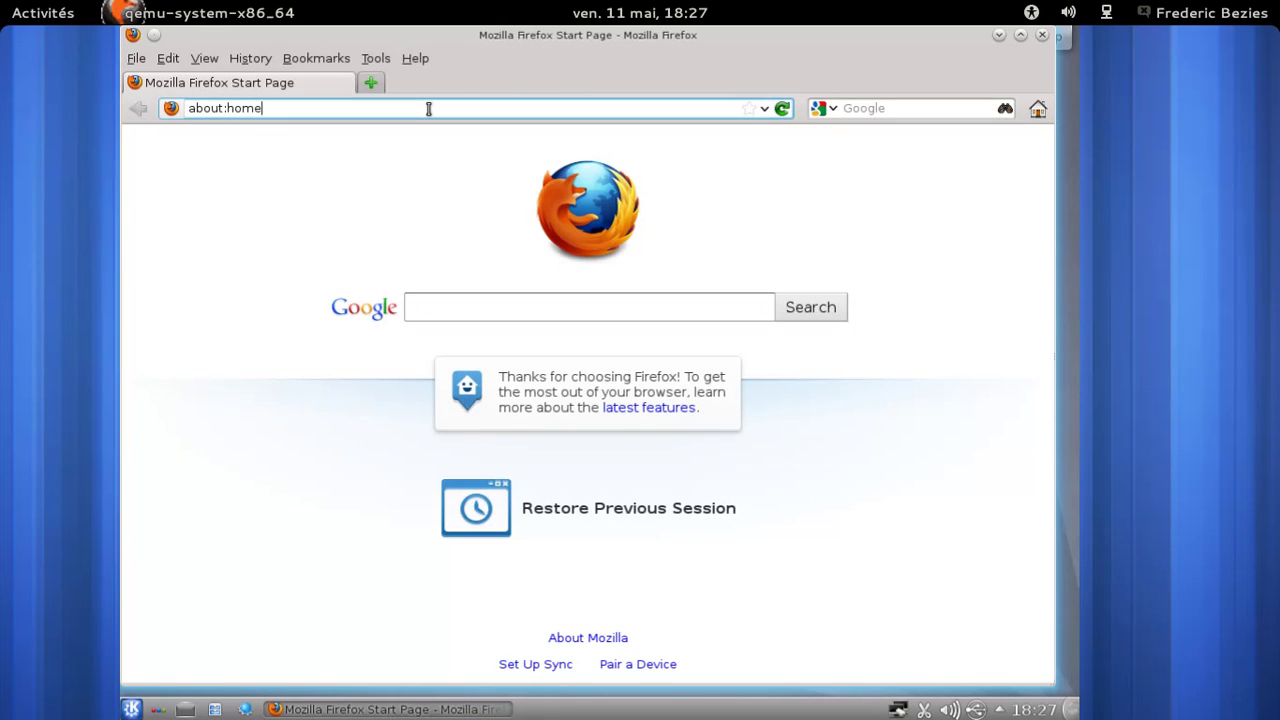
key(ctrl+a)
text(ht)
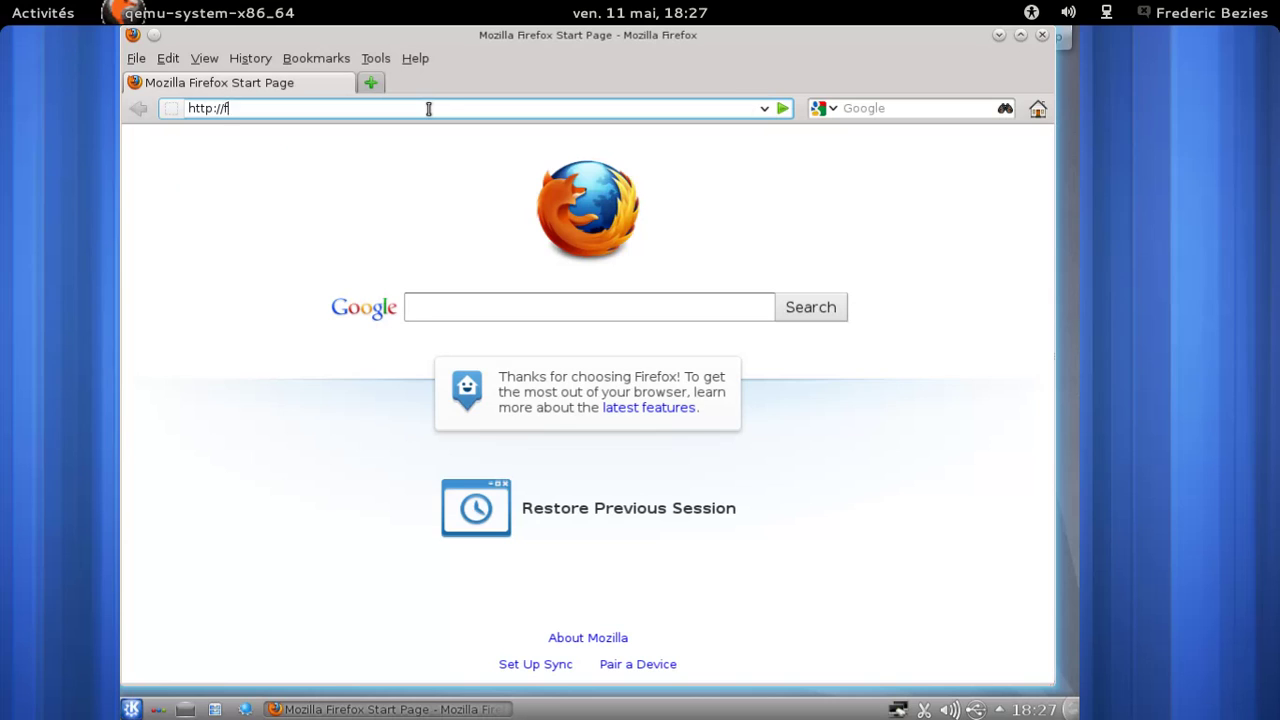
text(tp://ftp.mozilla.org)
key(Return)
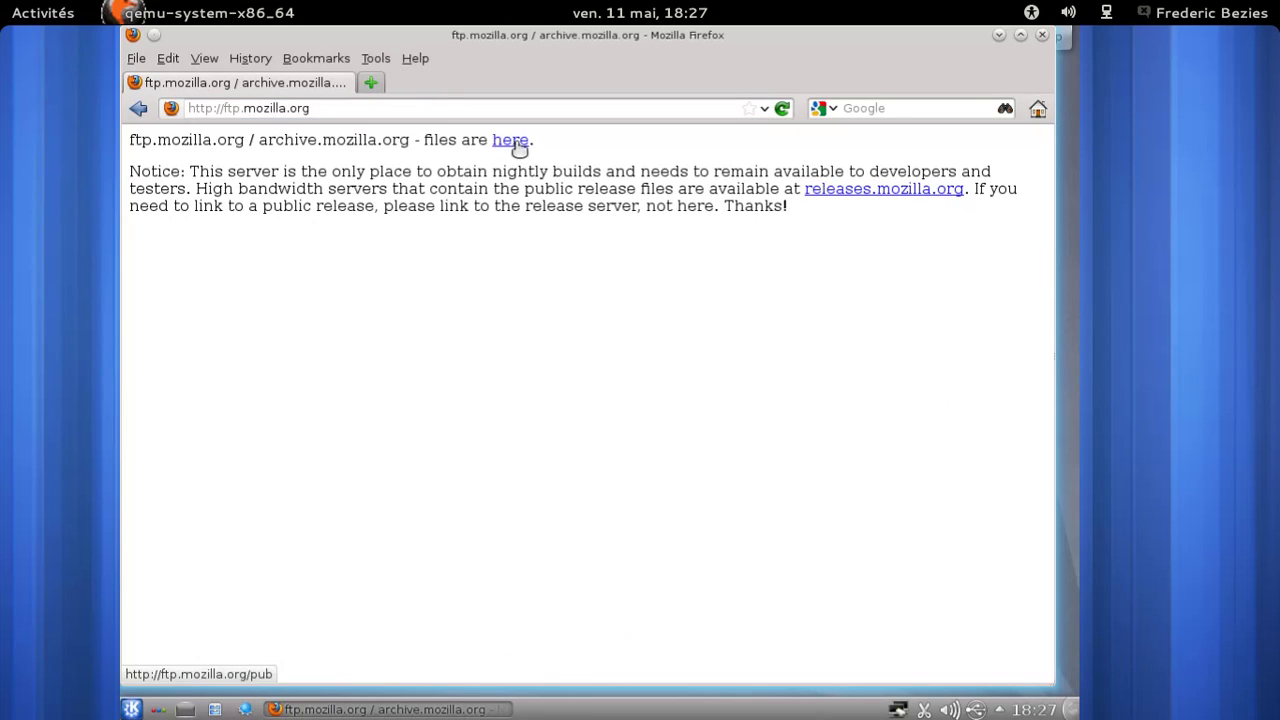
Step: Browse the server's public files to the firefox/releases/12.0/linux-x86_64 directory
click(510, 141)
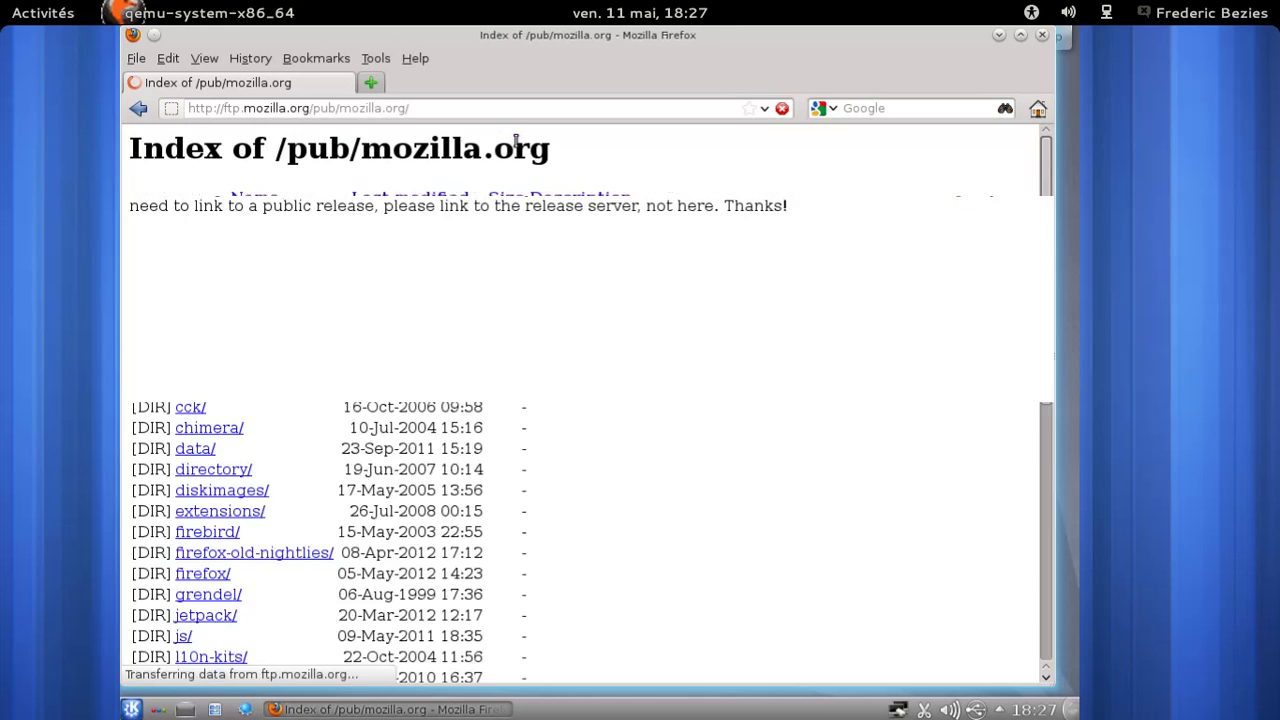
scroll(592, 285, down, 3)
click(204, 469)
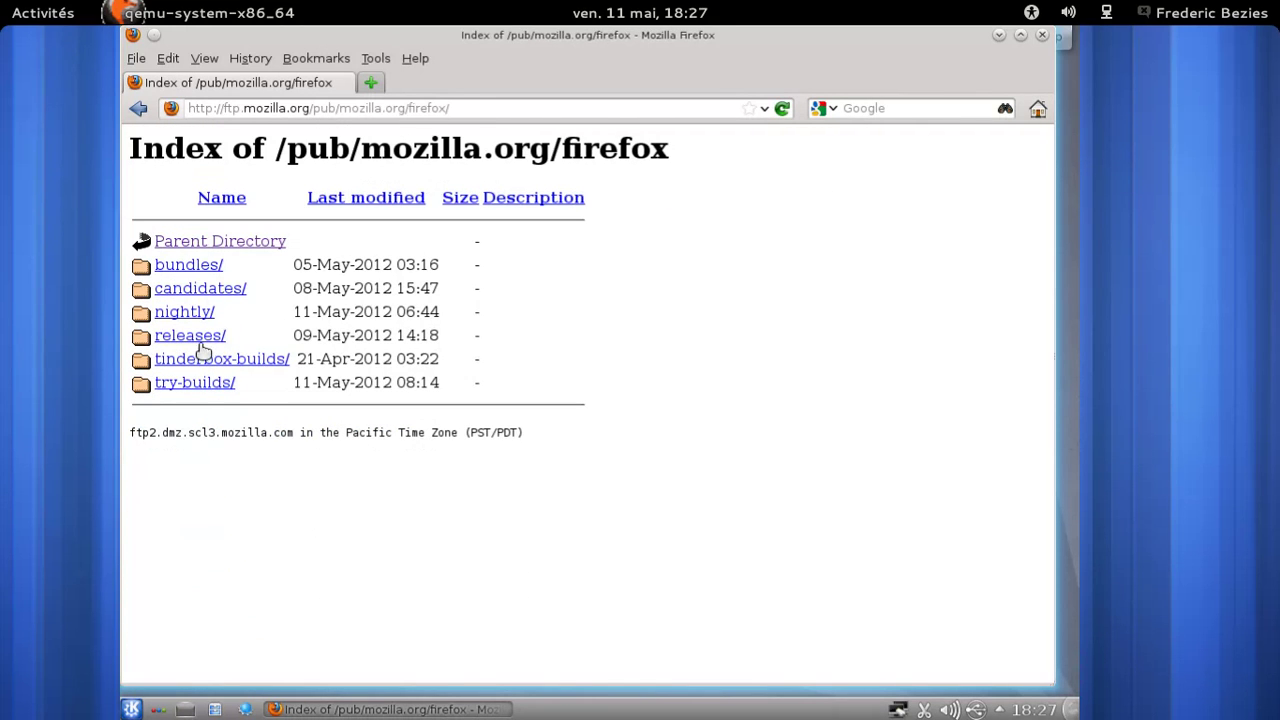
click(199, 342)
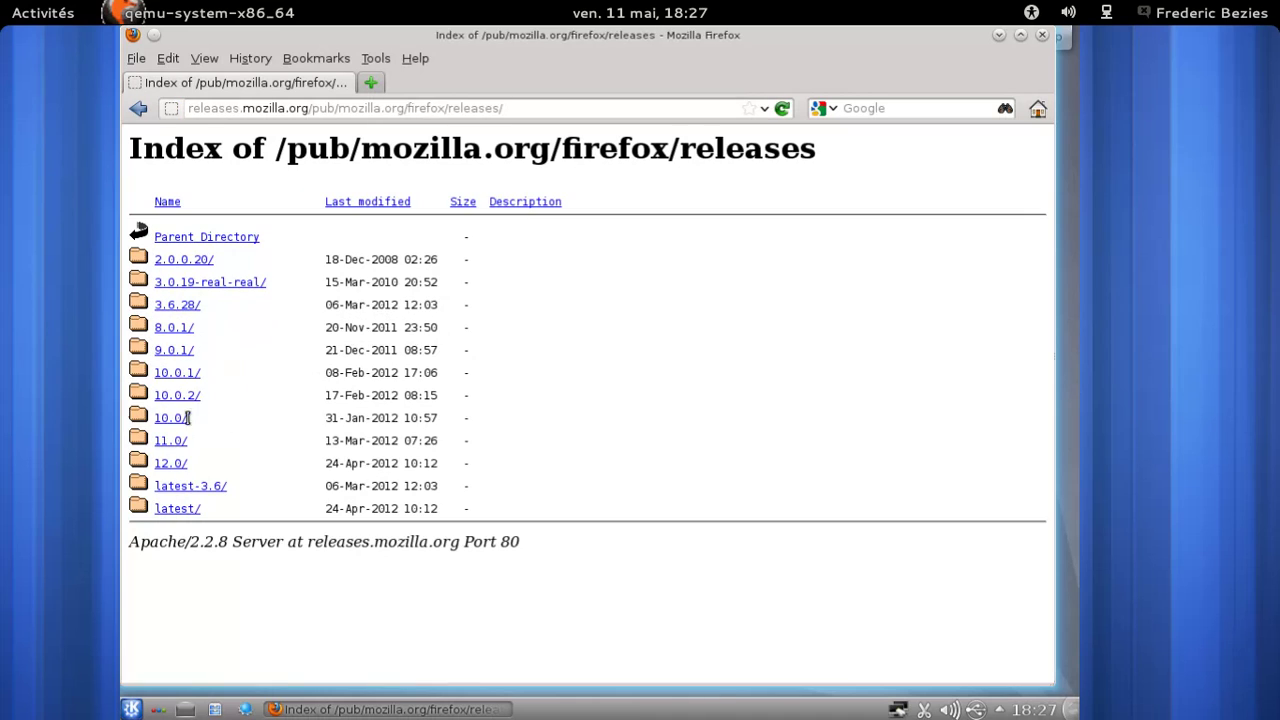
click(168, 465)
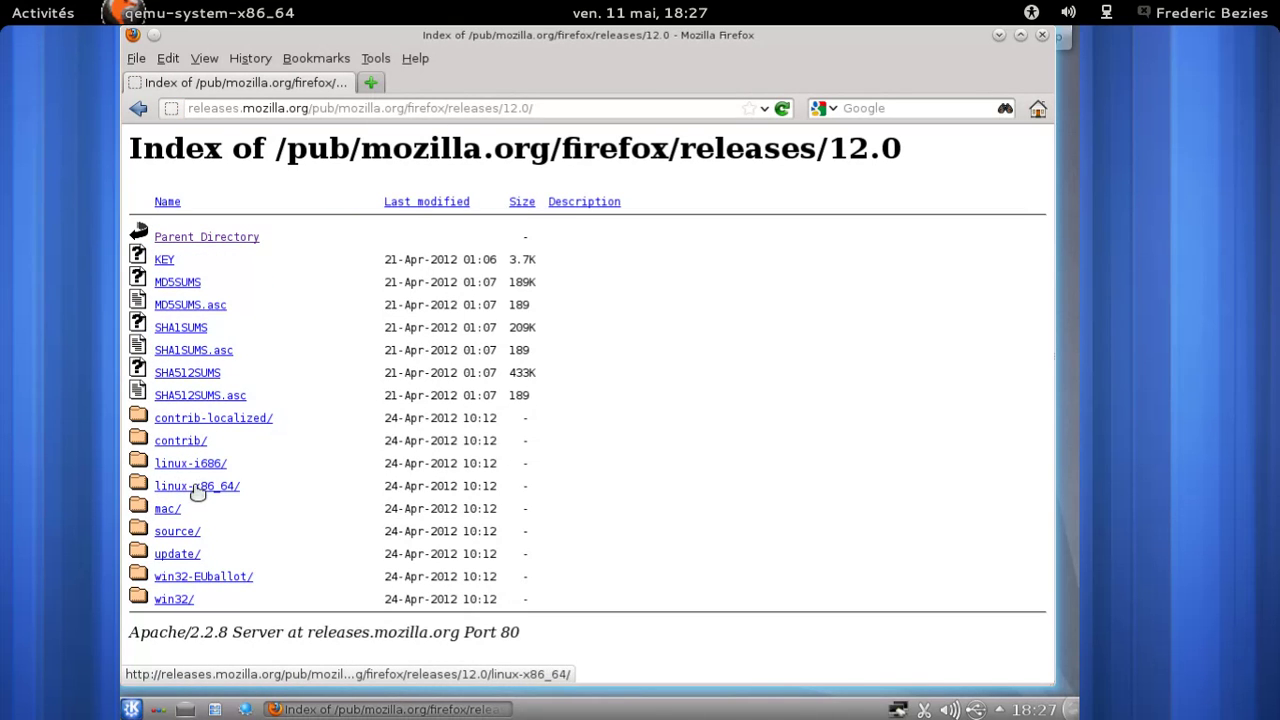
click(197, 488)
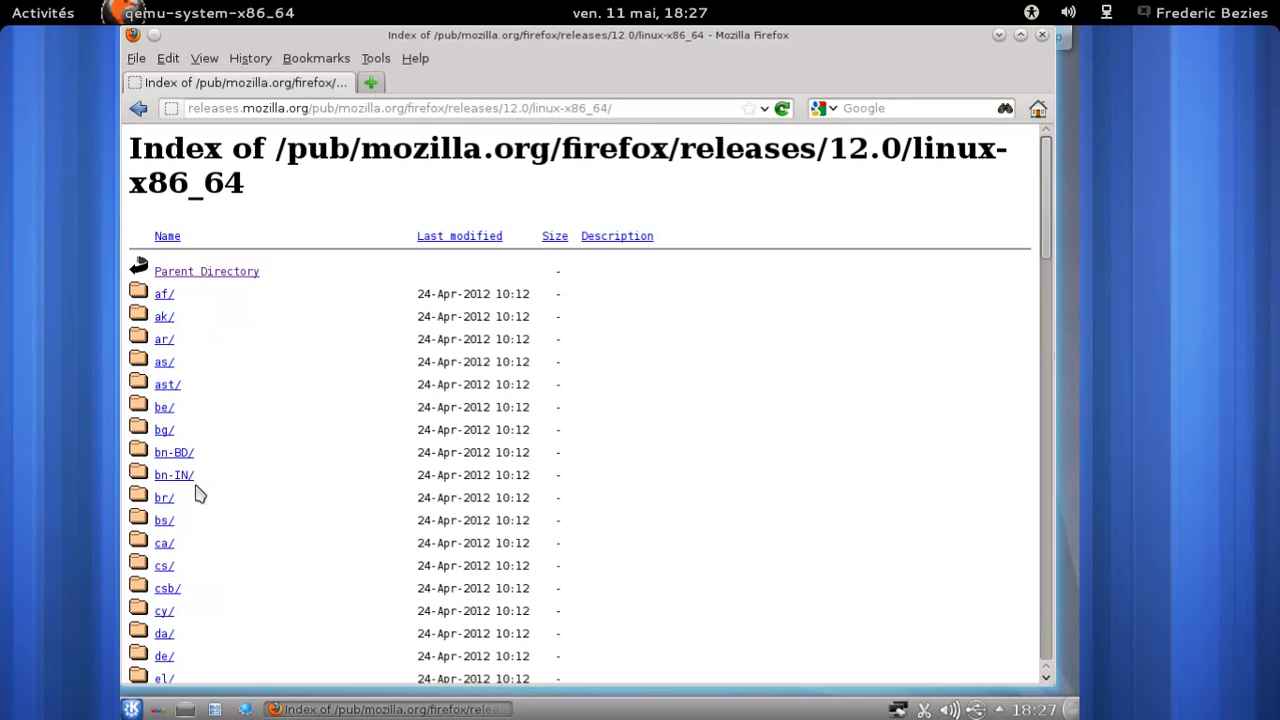
Step: Open the French (fr) folder inside the linux-x86_64 directory of the Firefox 12.0 release
scroll(205, 585, down, 4)
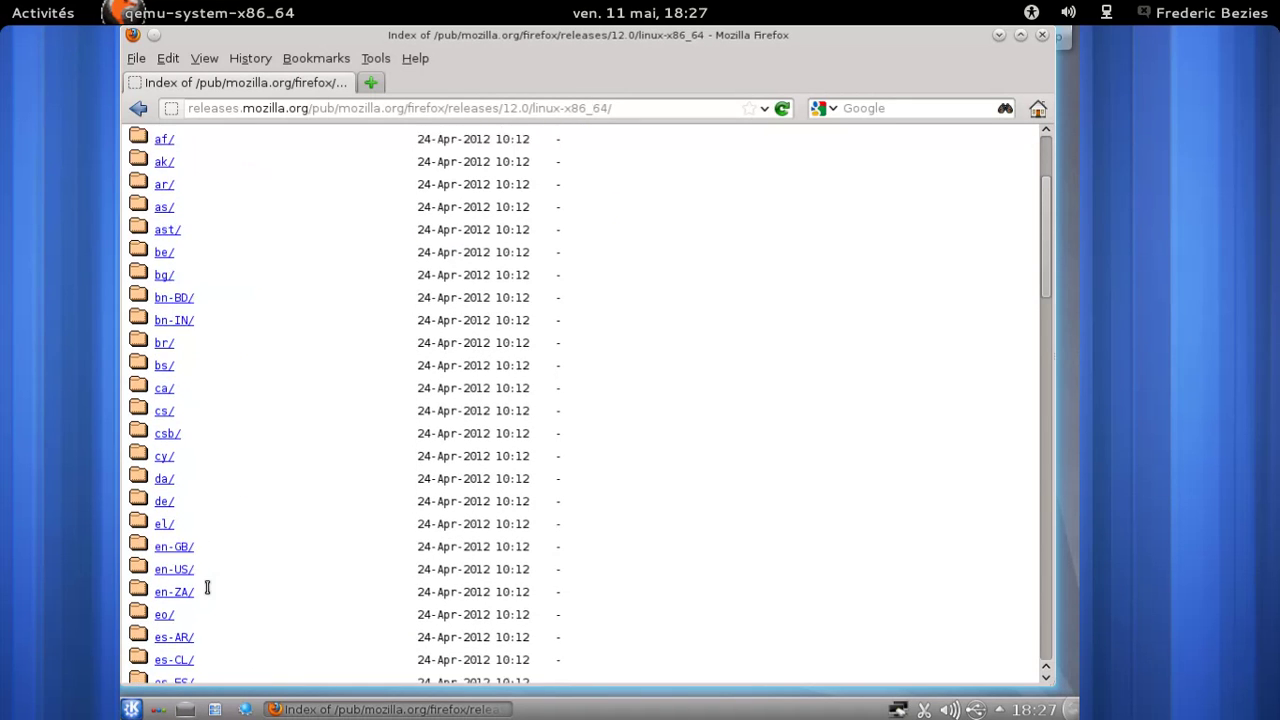
scroll(207, 586, down, 4)
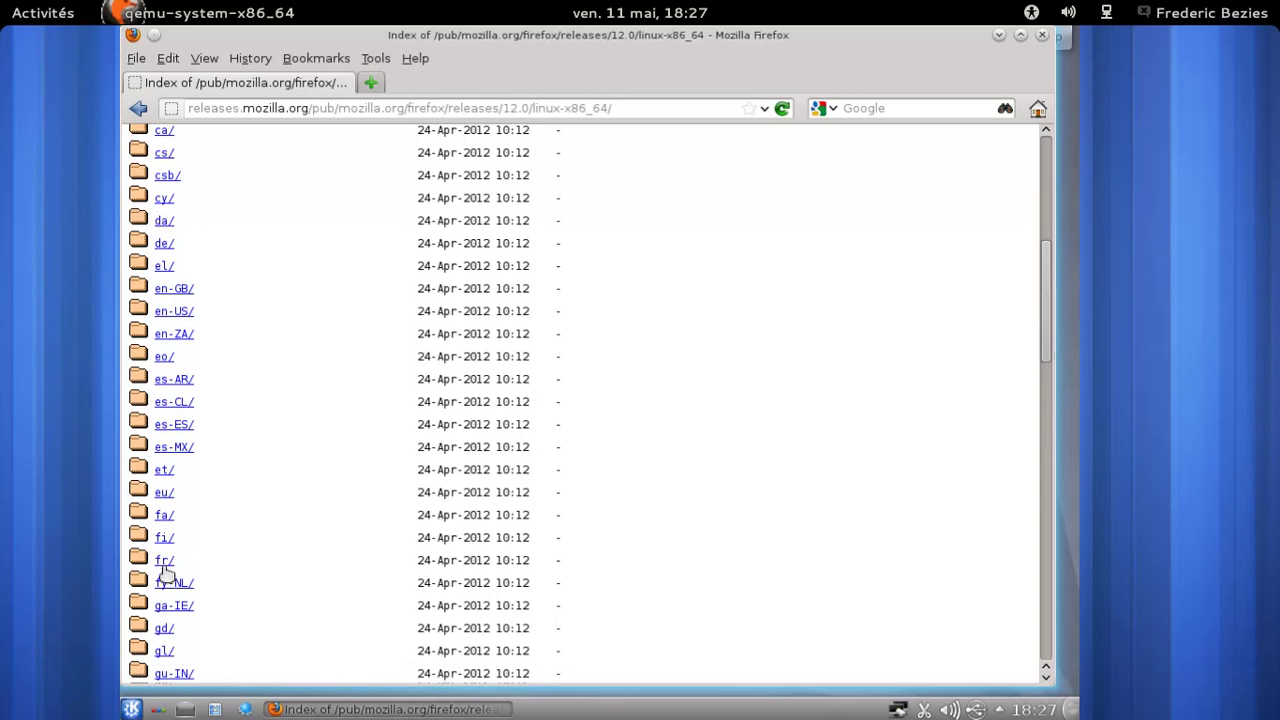
click(165, 563)
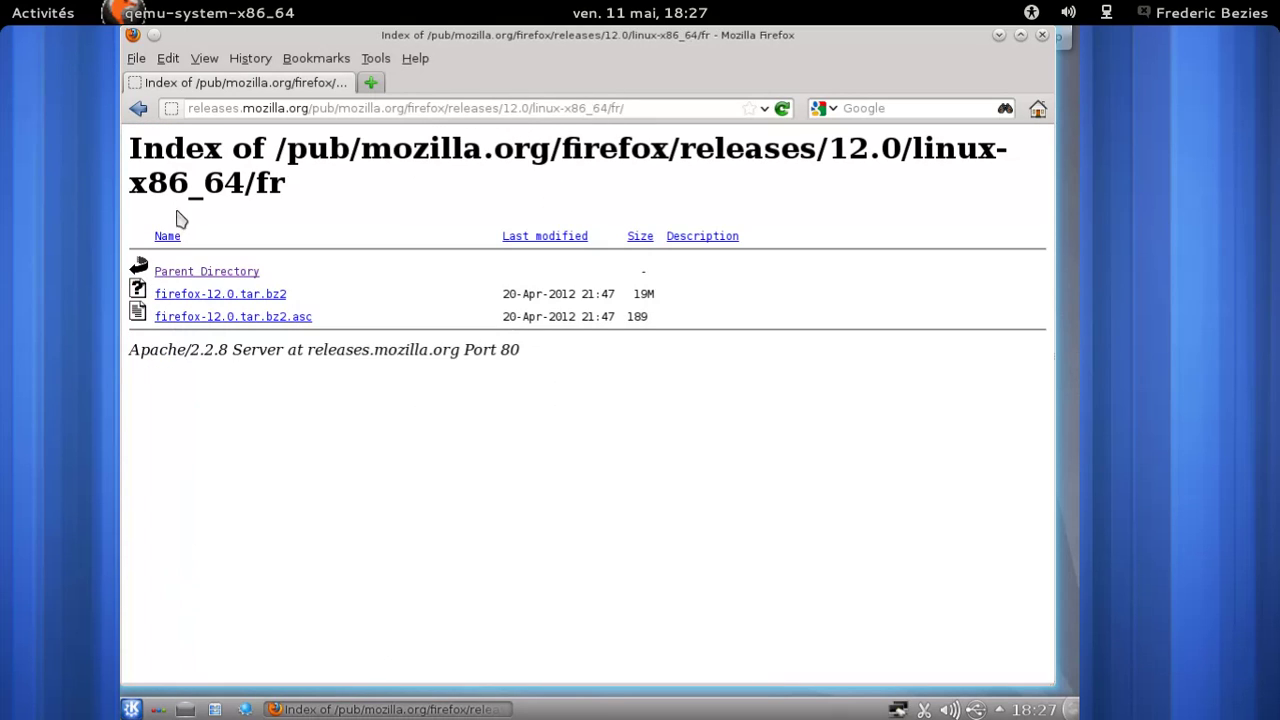
Step: Return from the fr folder up through the parent directories to /pub/mozilla.org
click(140, 110)
click(141, 110)
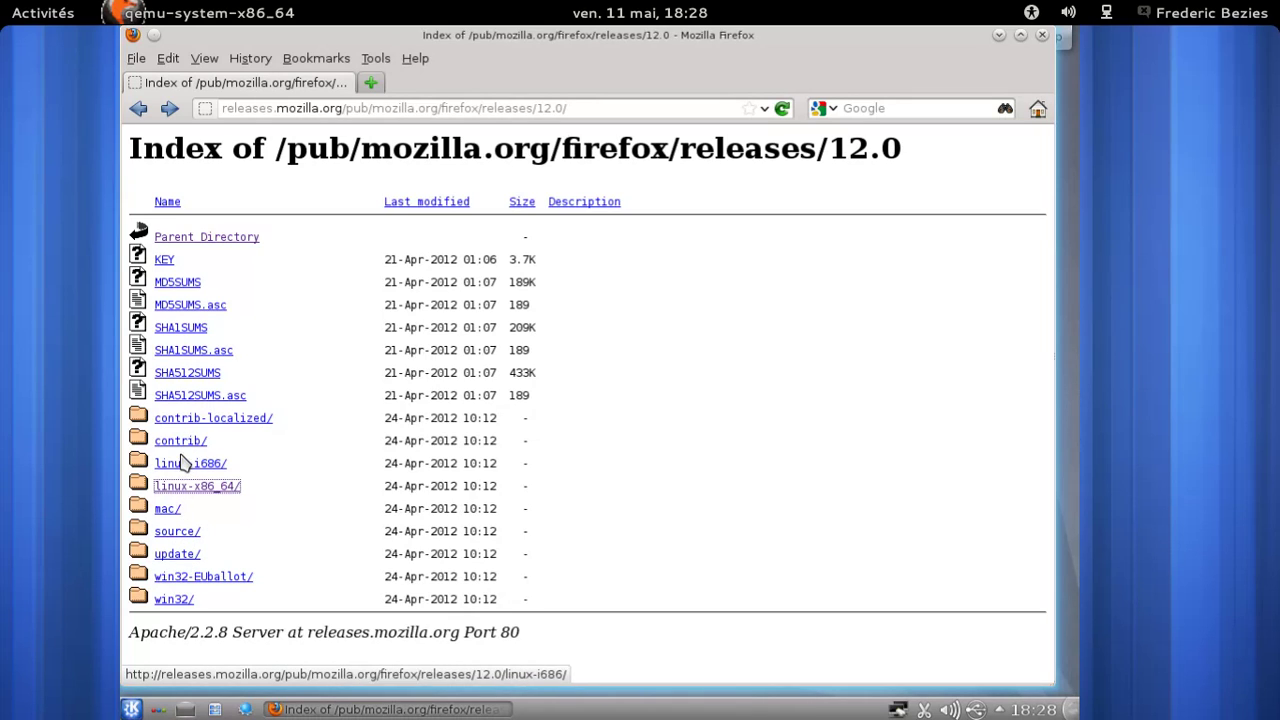
click(174, 240)
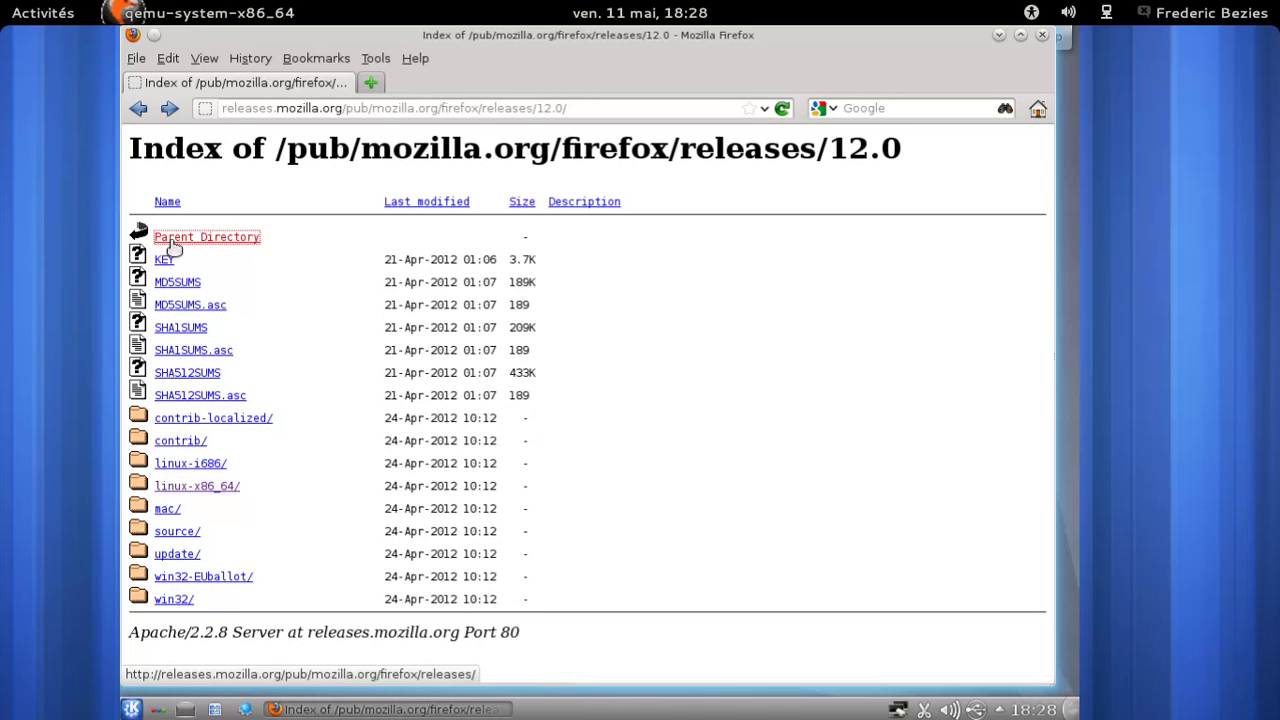
click(172, 240)
click(172, 240)
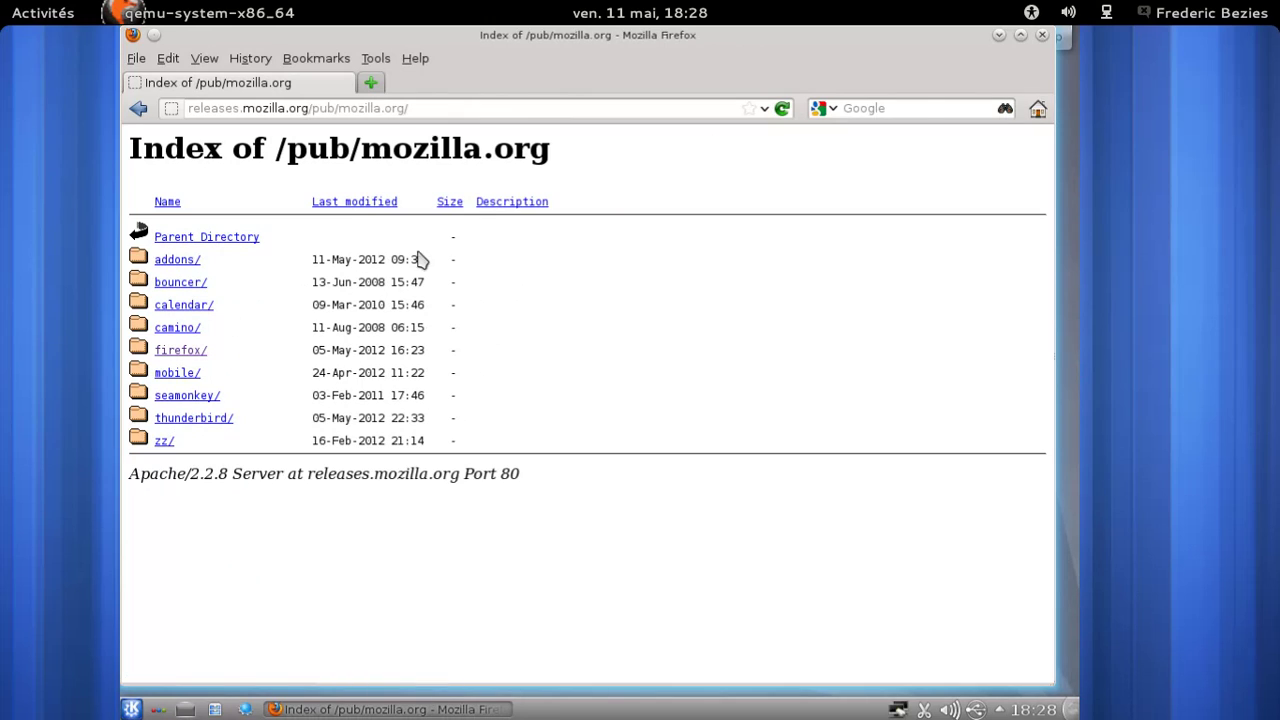
Step: Search Google for frenchmozilla
click(922, 108)
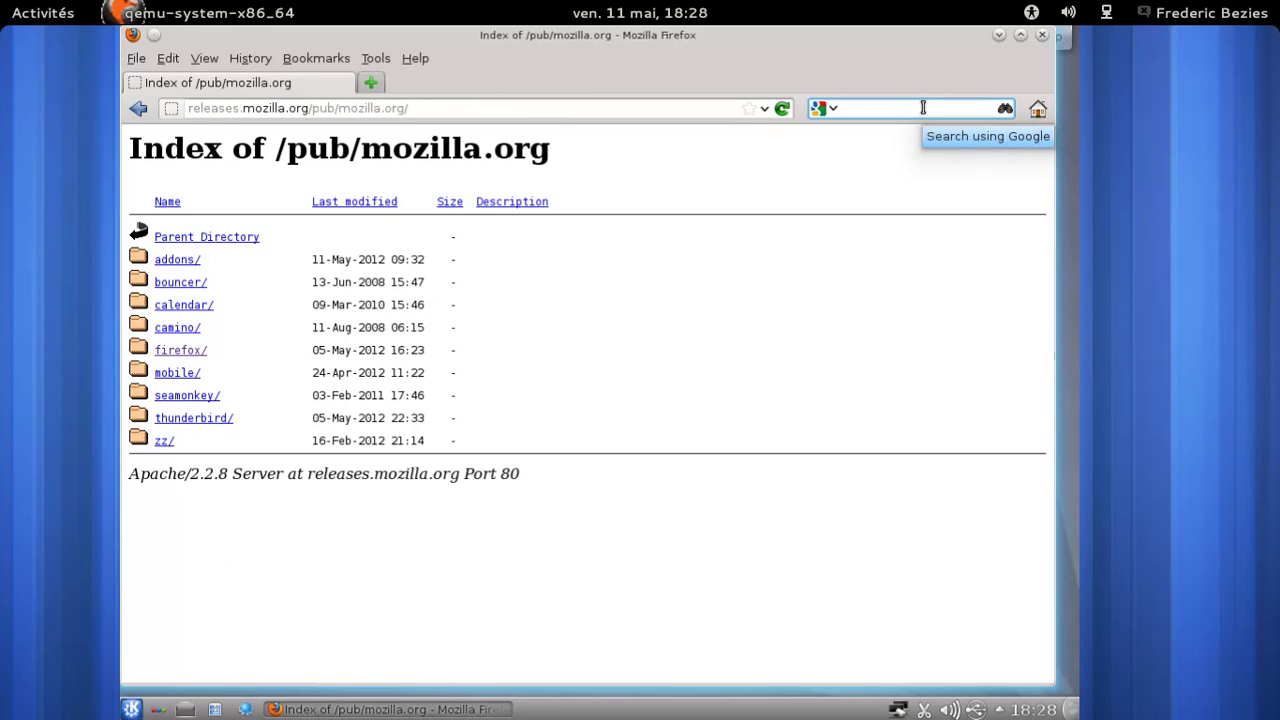
click(680, 106)
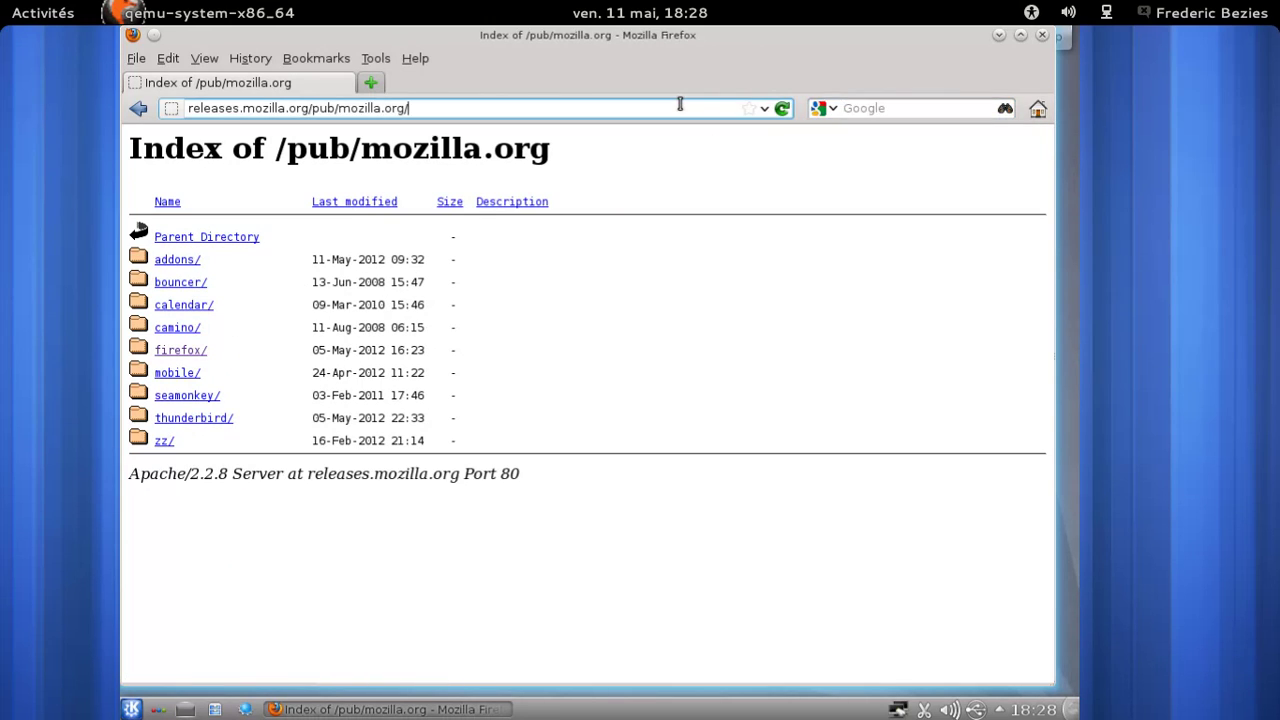
click(956, 106)
text(frecnhmozilla)
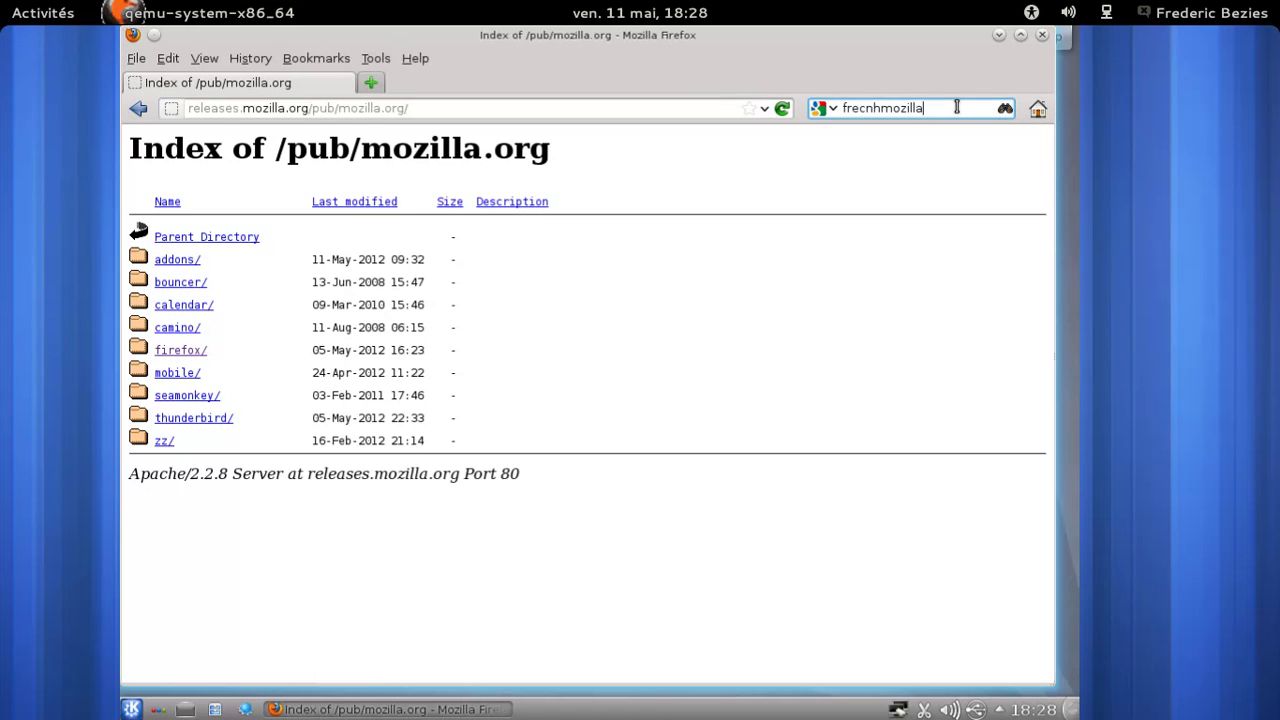
key(Delete)
text(c)
key(Return)
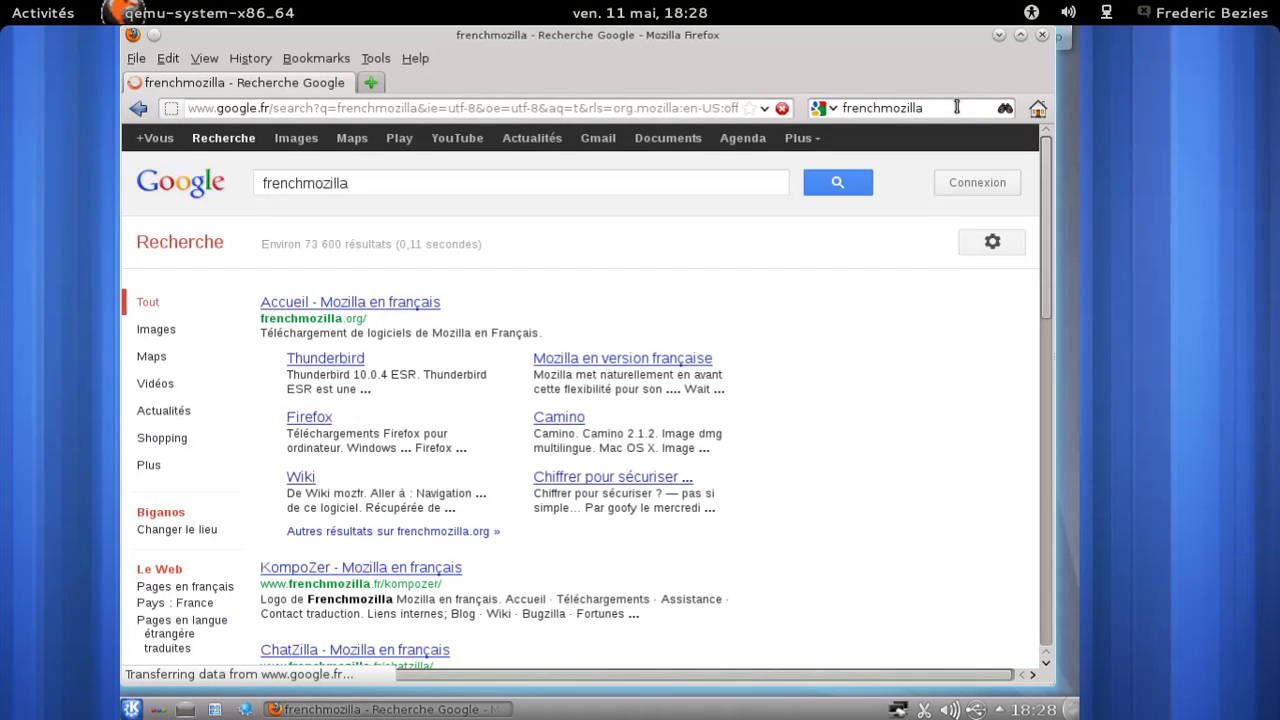
Step: Open the "Accueil - Mozilla en français" result and look through the site's home page
click(355, 312)
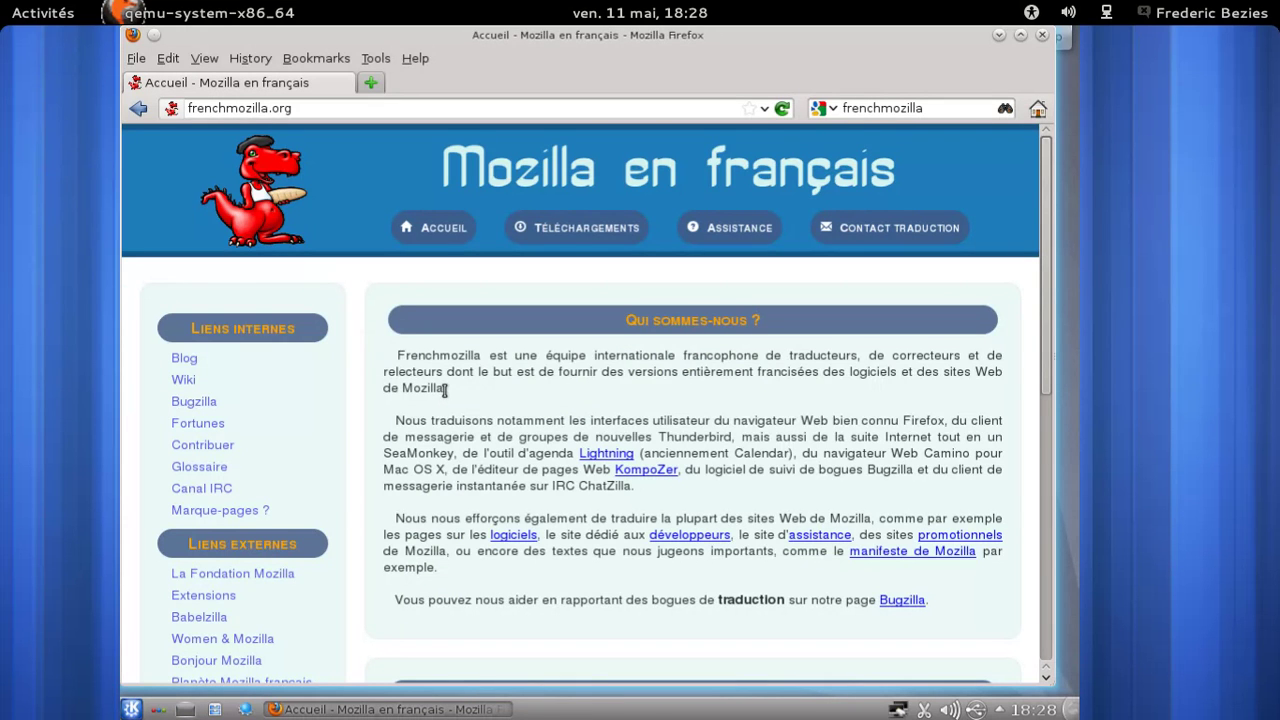
scroll(445, 390, down, 8)
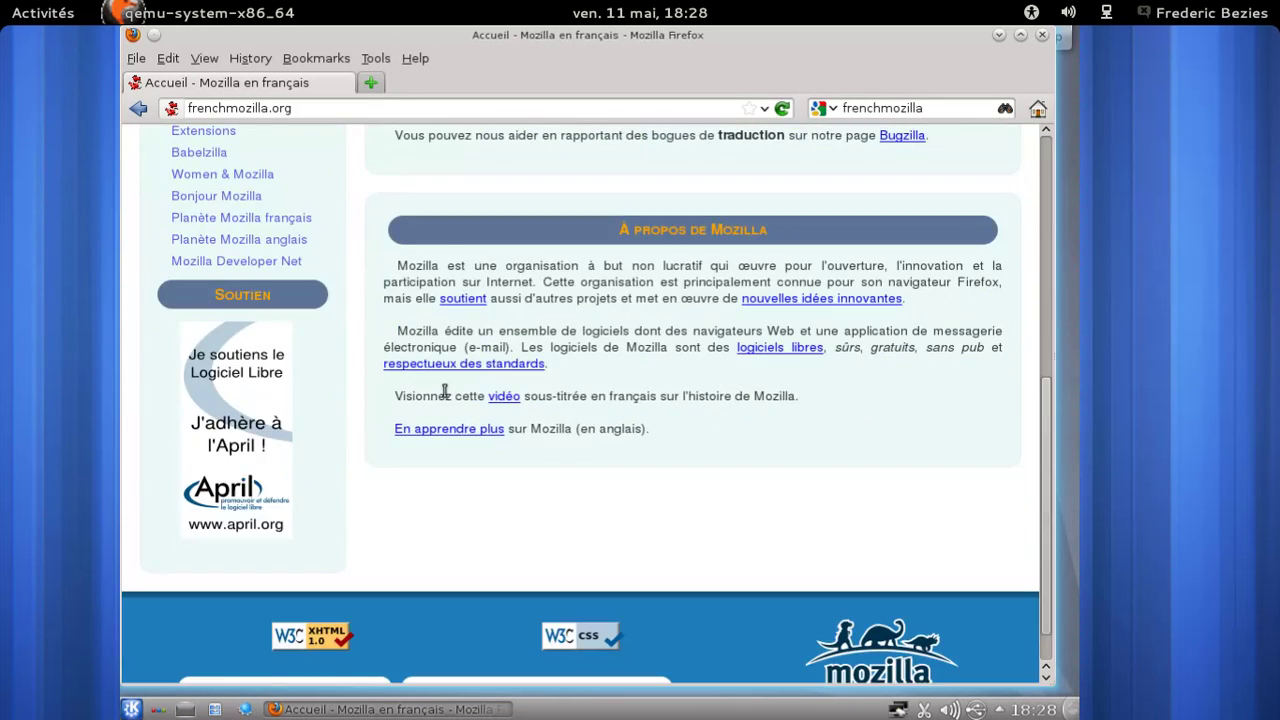
scroll(445, 390, up, 6)
scroll(445, 390, up, 2)
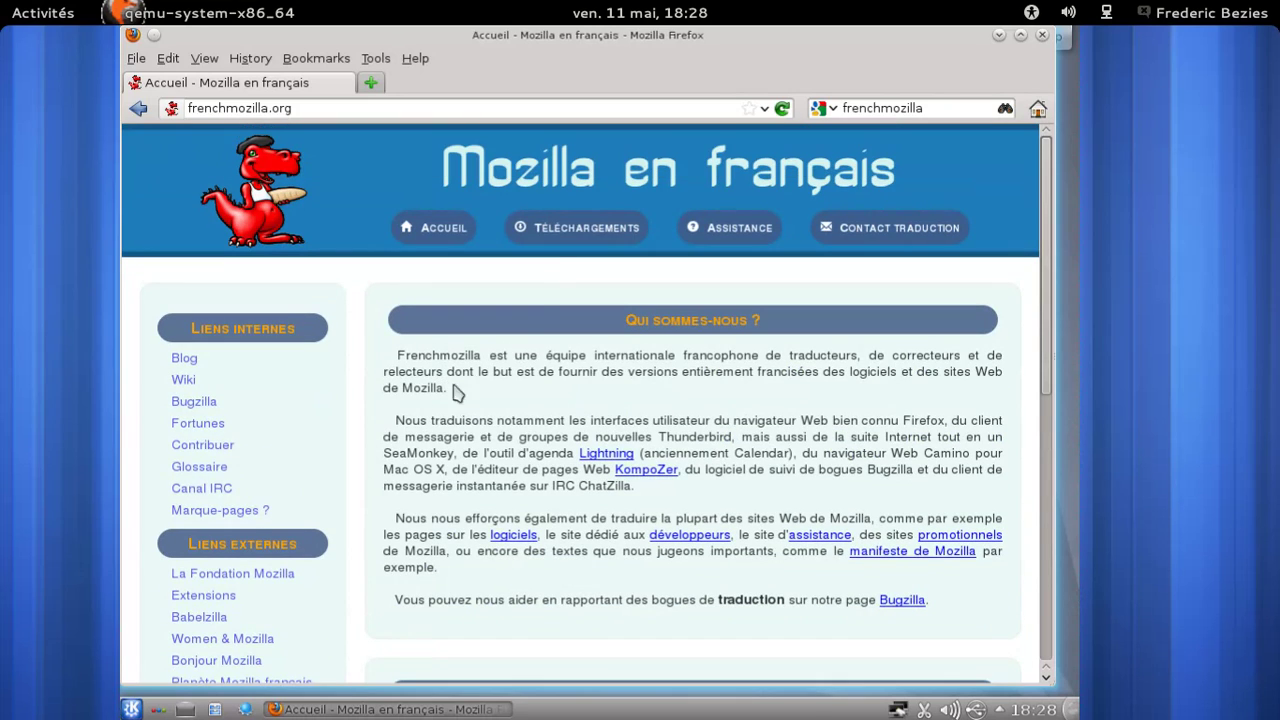
Step: Open the site's Firefox 12.0 download page and find the downloads for desktop computers
click(576, 230)
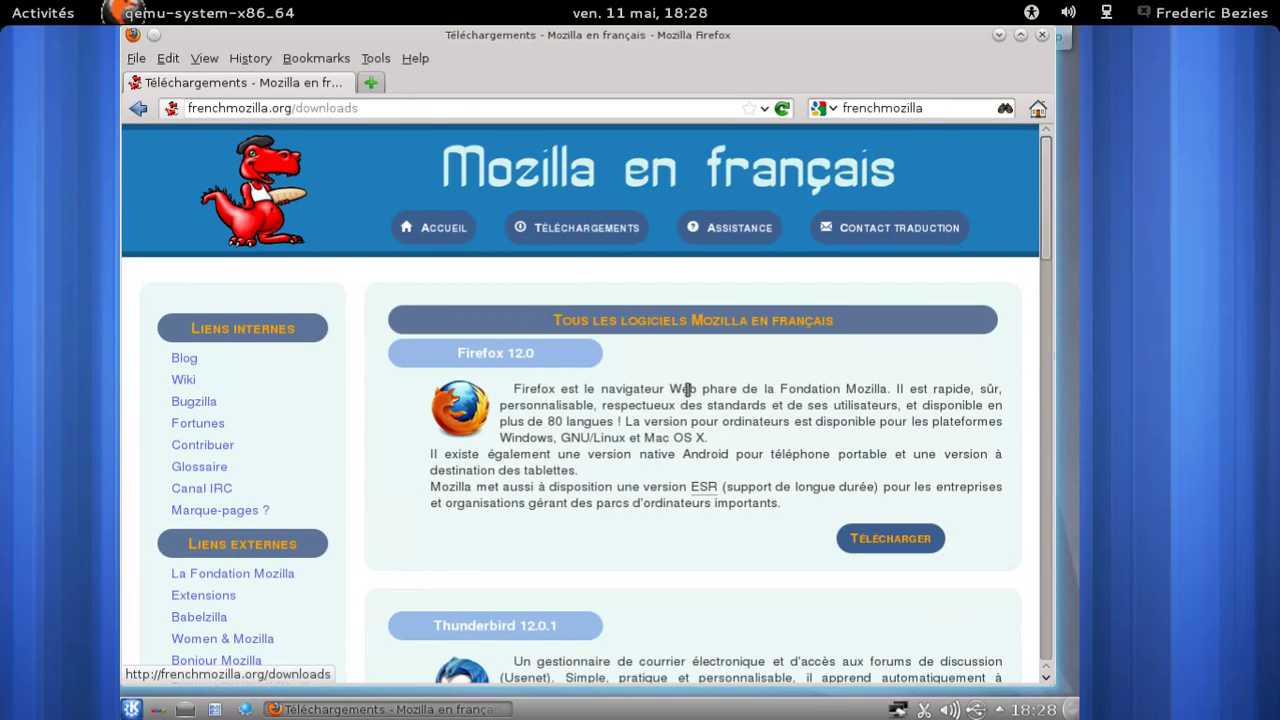
click(870, 541)
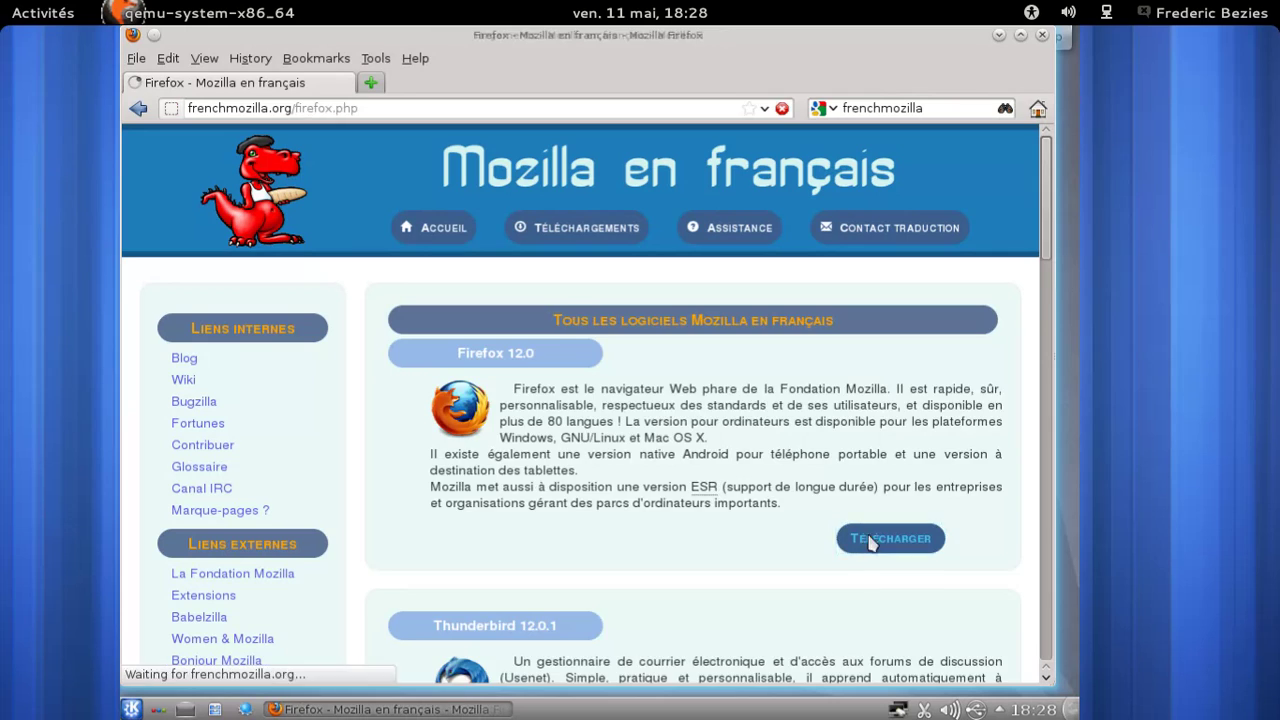
scroll(830, 484, down, 2)
scroll(830, 484, down, 2)
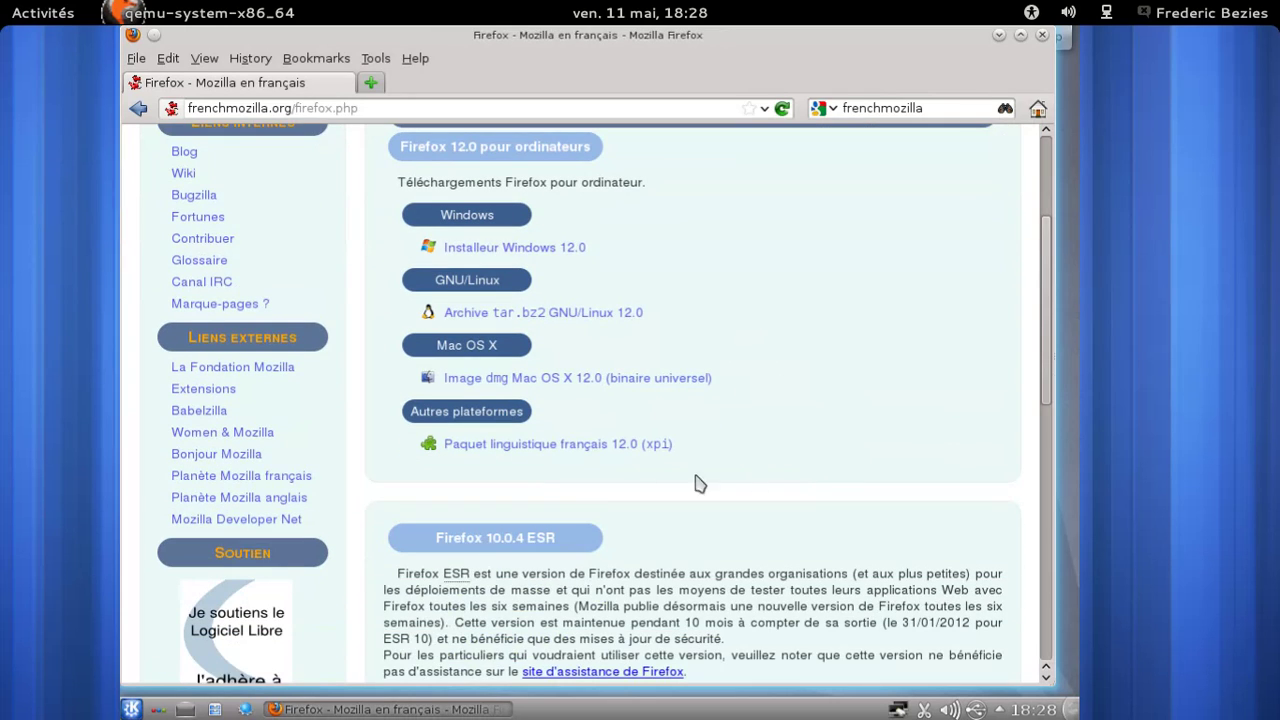
Step: Install the French language pack 12.0 (xpi), allowing the site's installation request, and restart Firefox
click(617, 445)
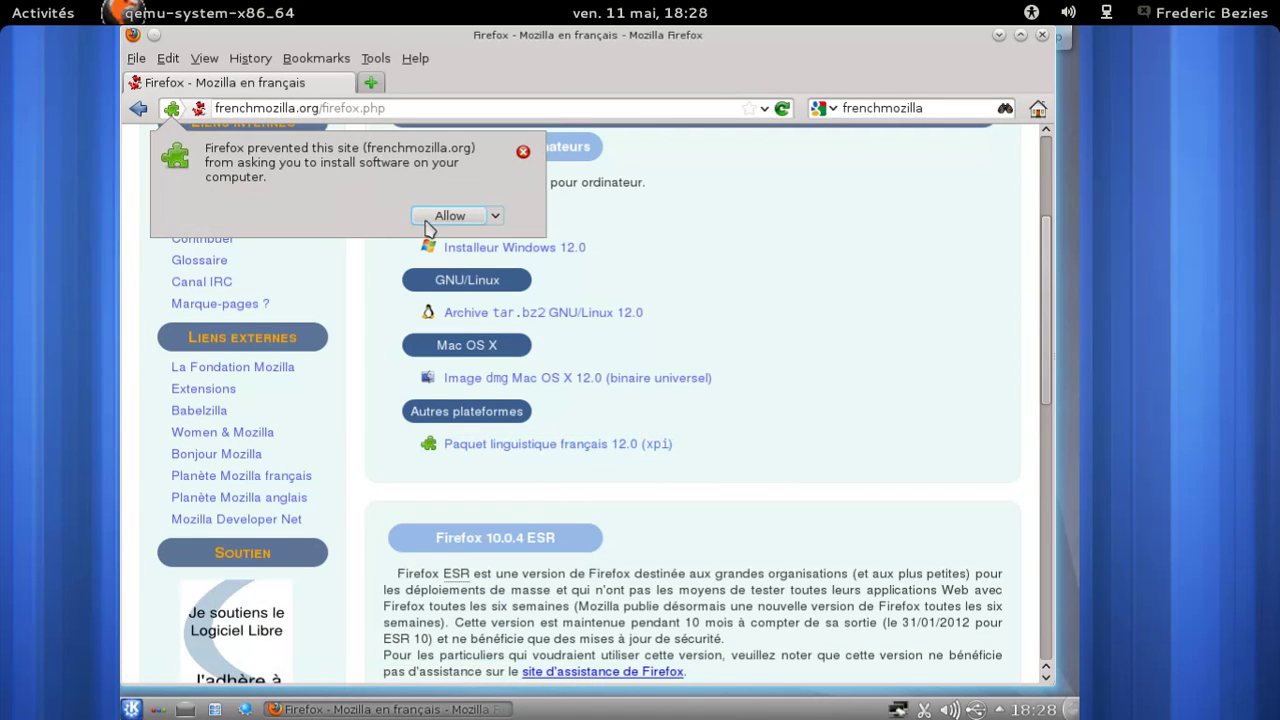
click(448, 216)
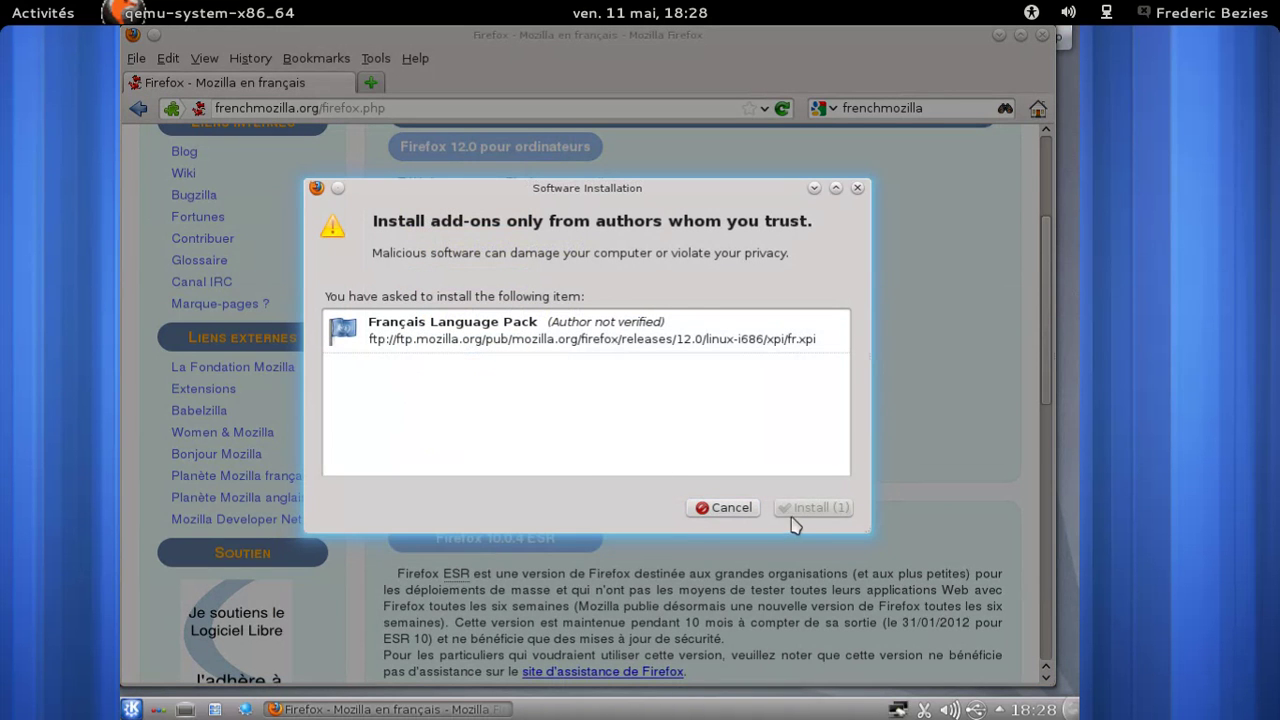
click(805, 510)
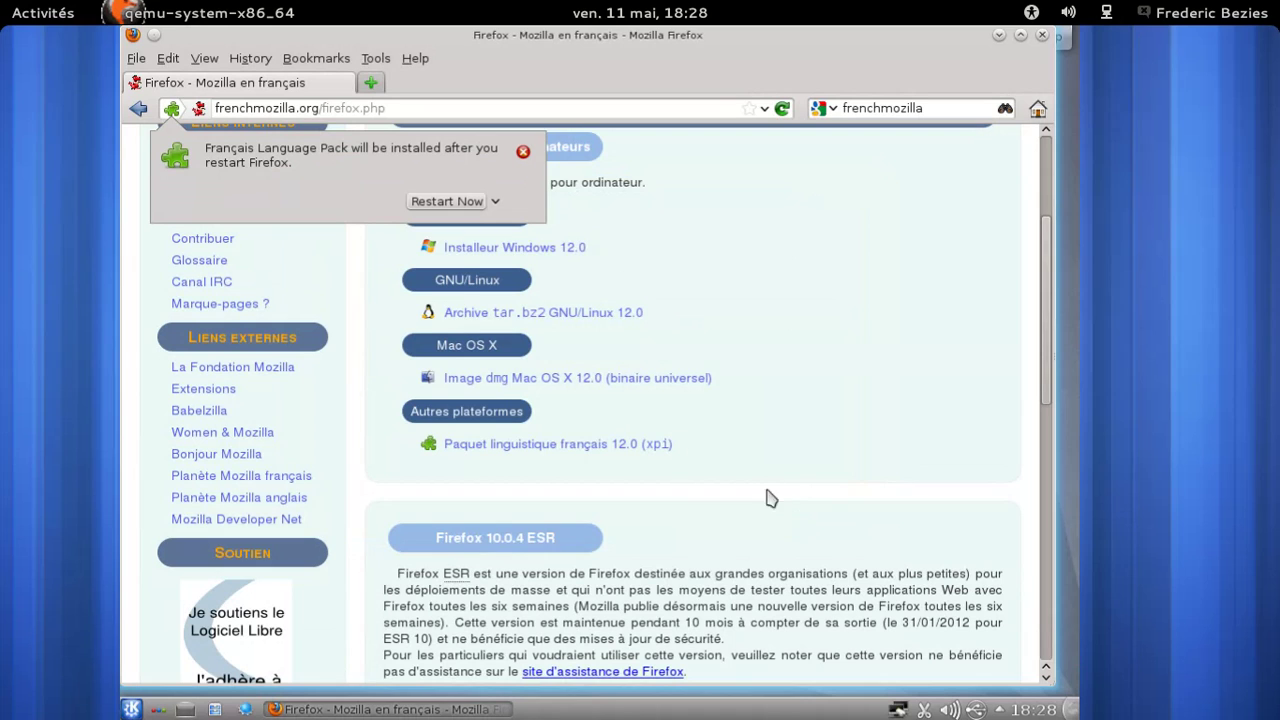
click(446, 208)
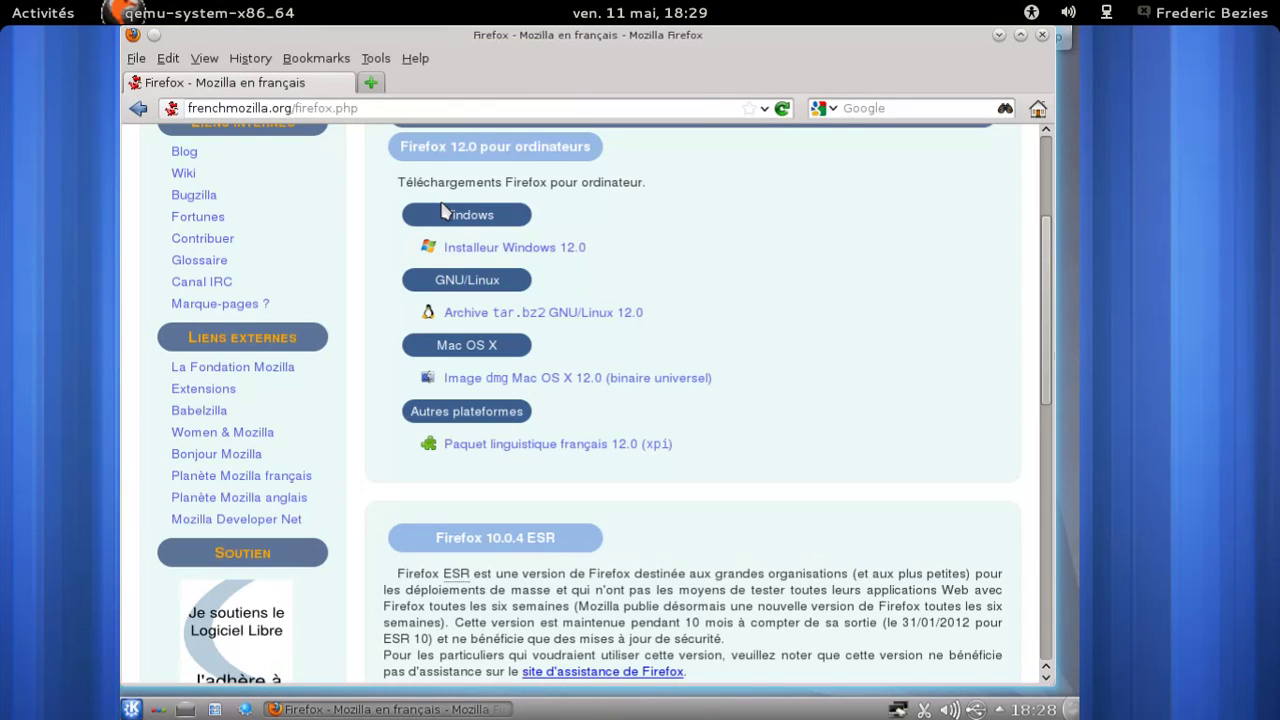
Step: Open about:config in a new tab, accept the warning and filter the preferences by useragent
click(371, 84)
text(about:config)
key(Return)
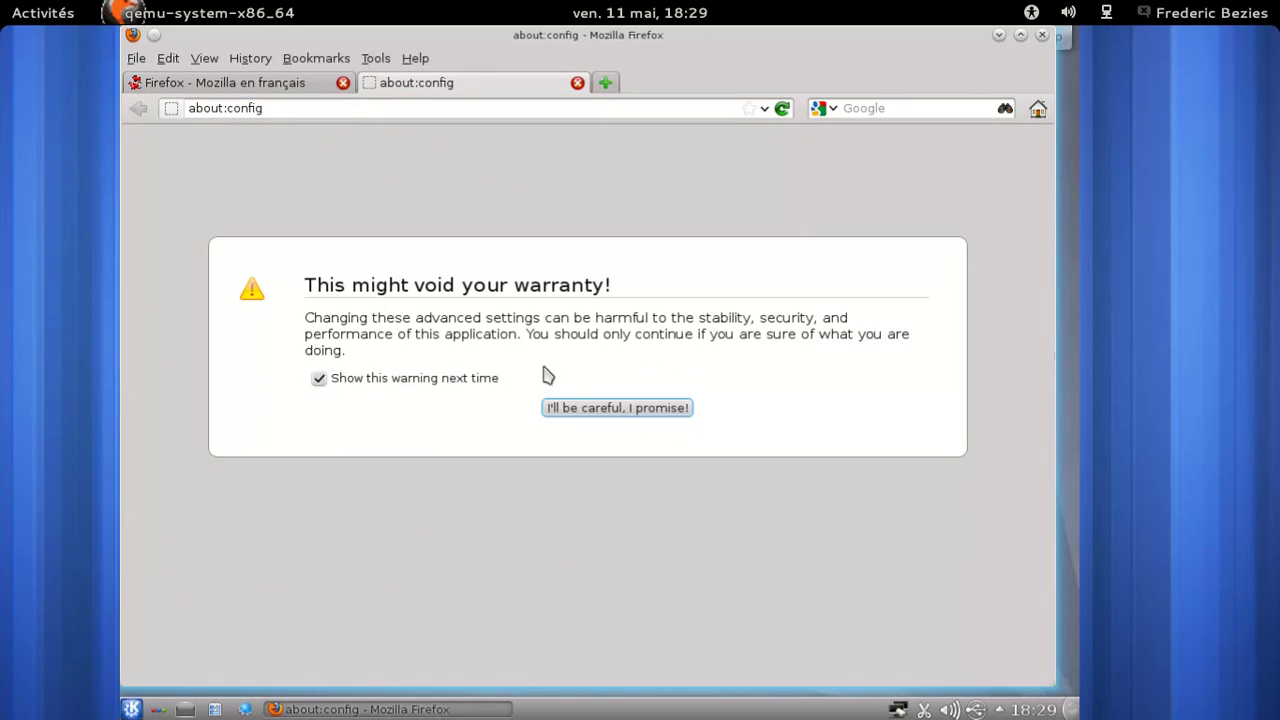
click(570, 410)
text(useragent)
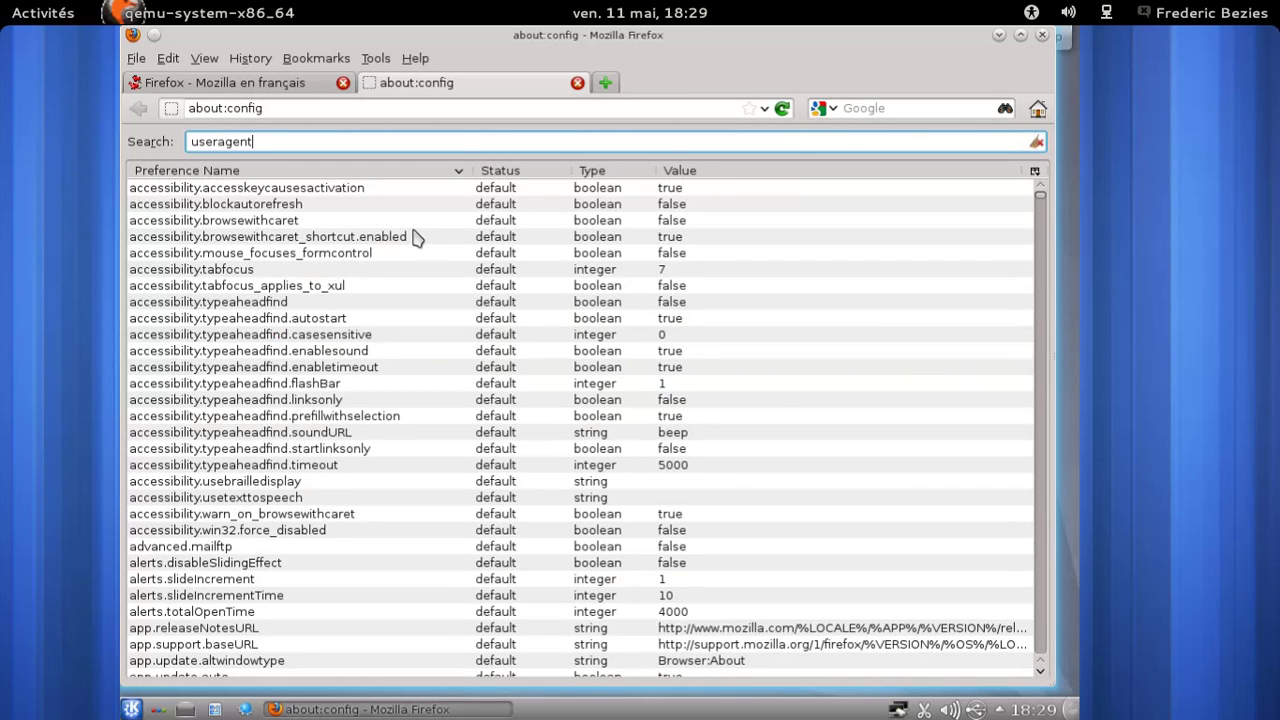
Step: Set the general.useragent.locale preference to fr-FR and close the about:config tab
double_click(700, 208)
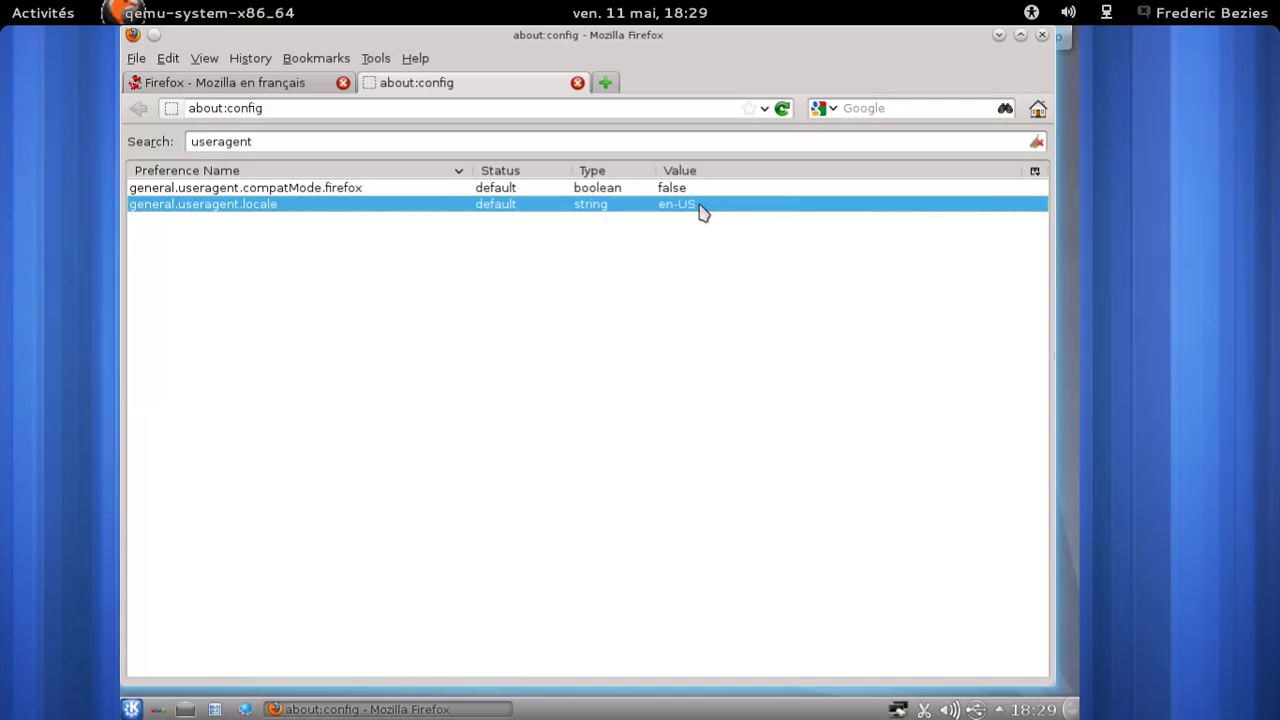
text(fr-FR)
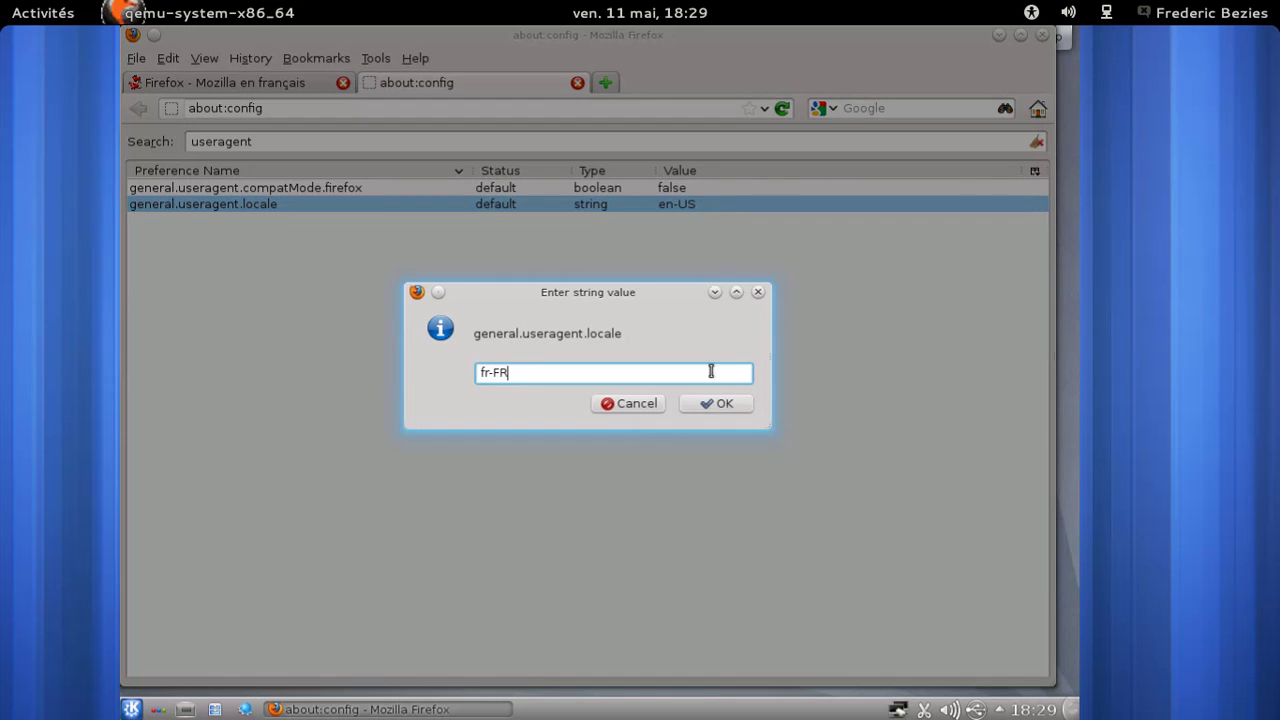
click(718, 403)
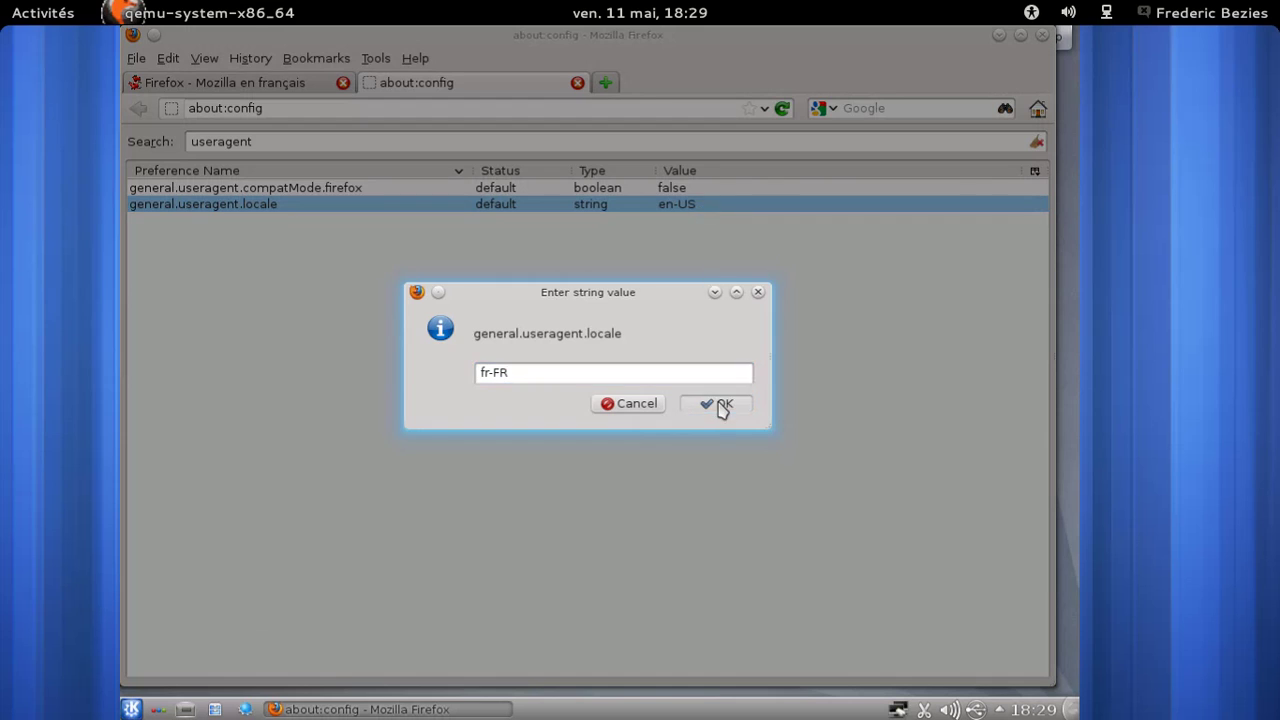
click(578, 83)
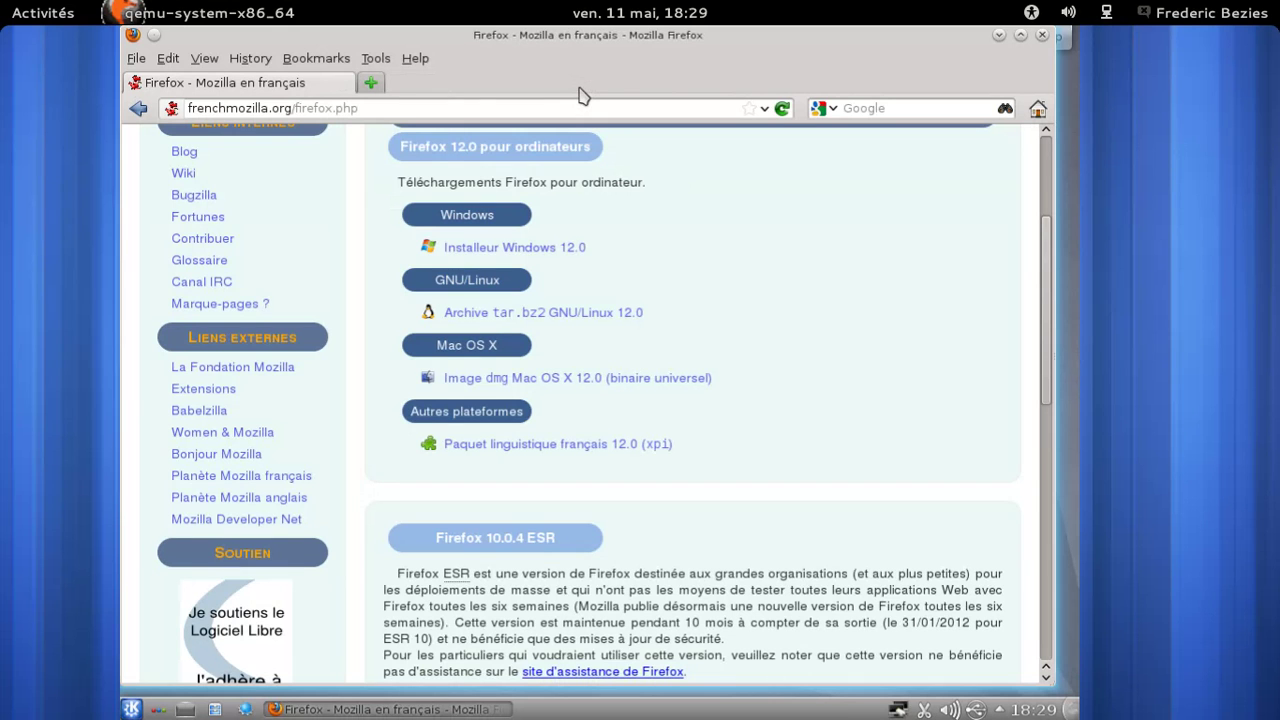
Step: Close Firefox and relaunch it by searching for firefox in the application launcher
click(1042, 35)
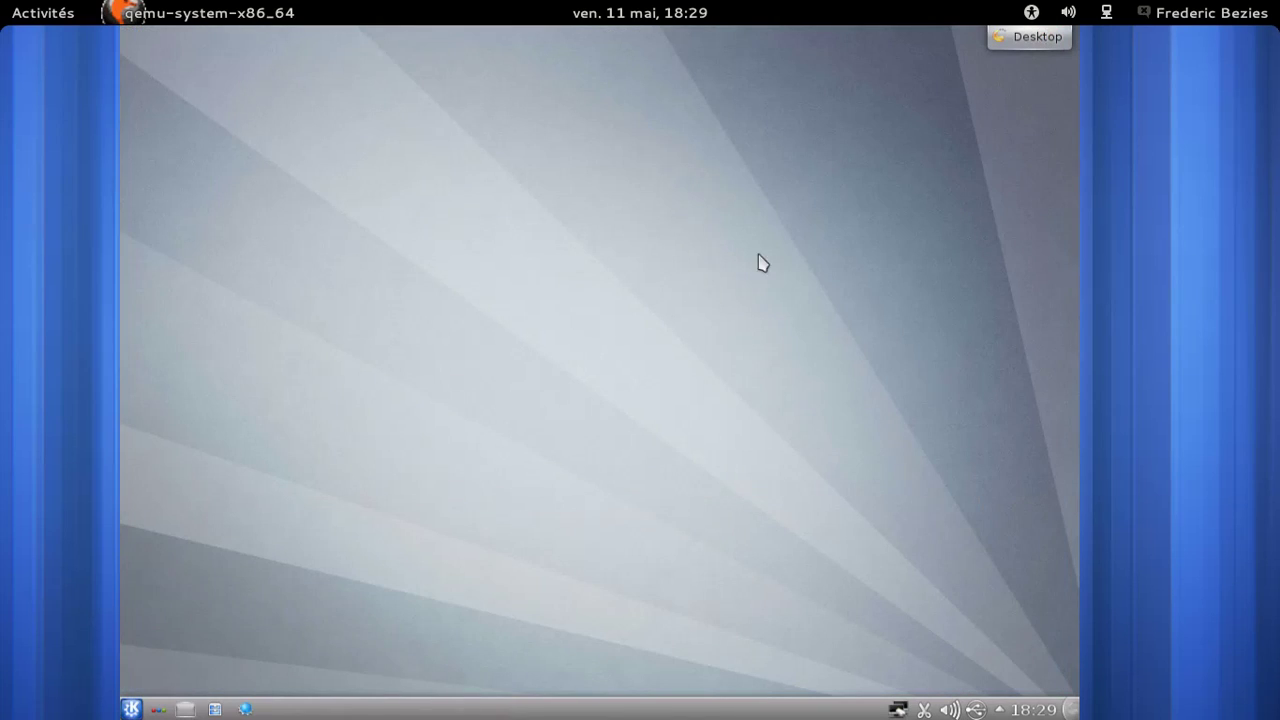
click(131, 709)
text(firefox)
click(260, 322)
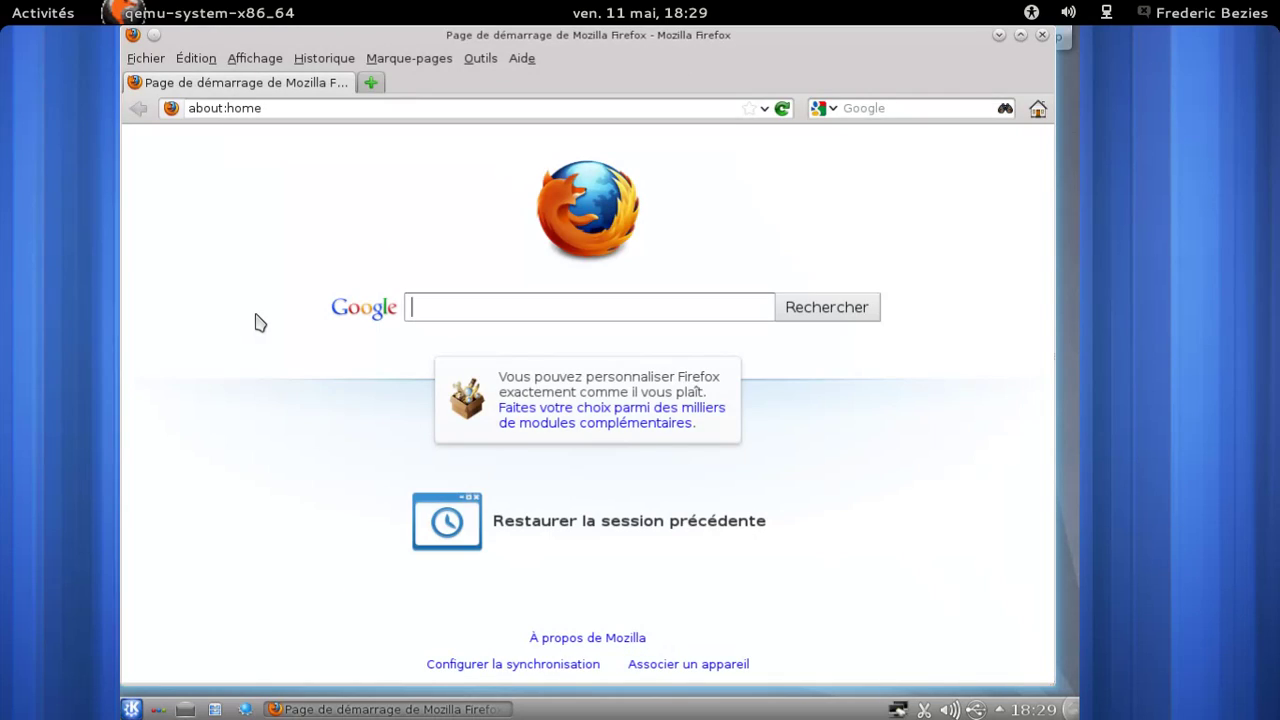
Step: Check the version information in the About Firefox window, then close it
click(518, 60)
click(560, 207)
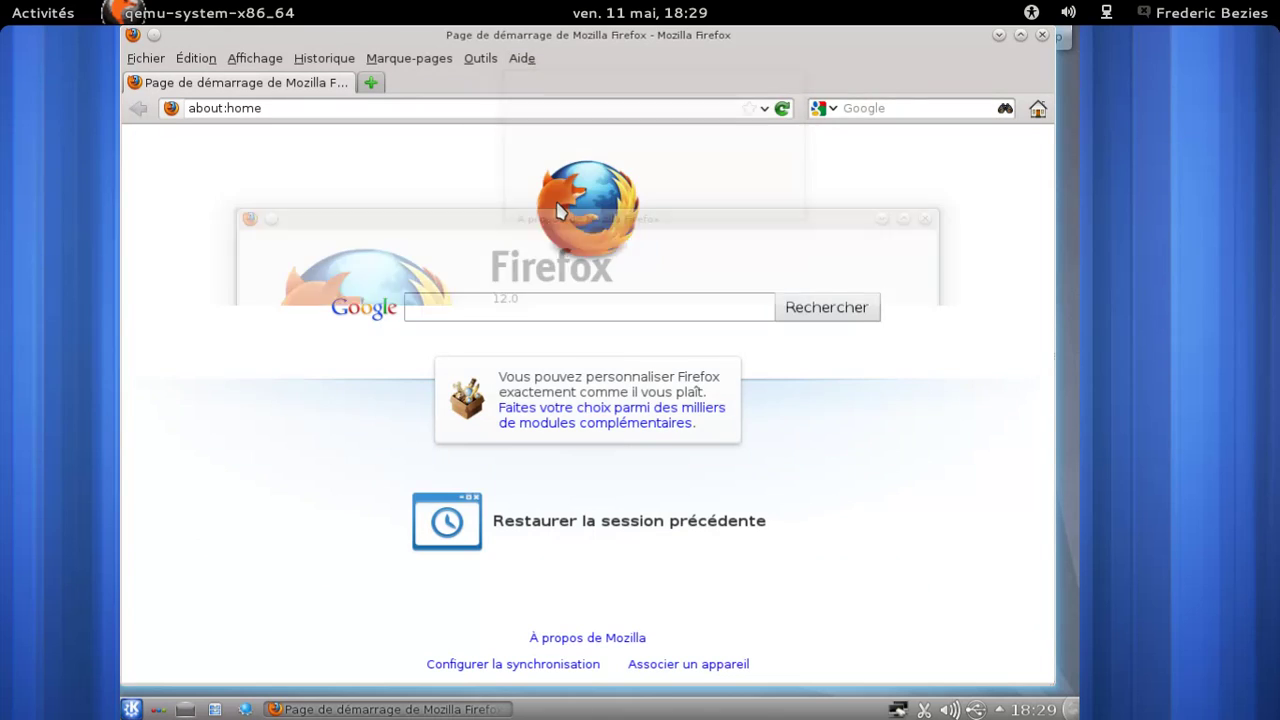
click(925, 219)
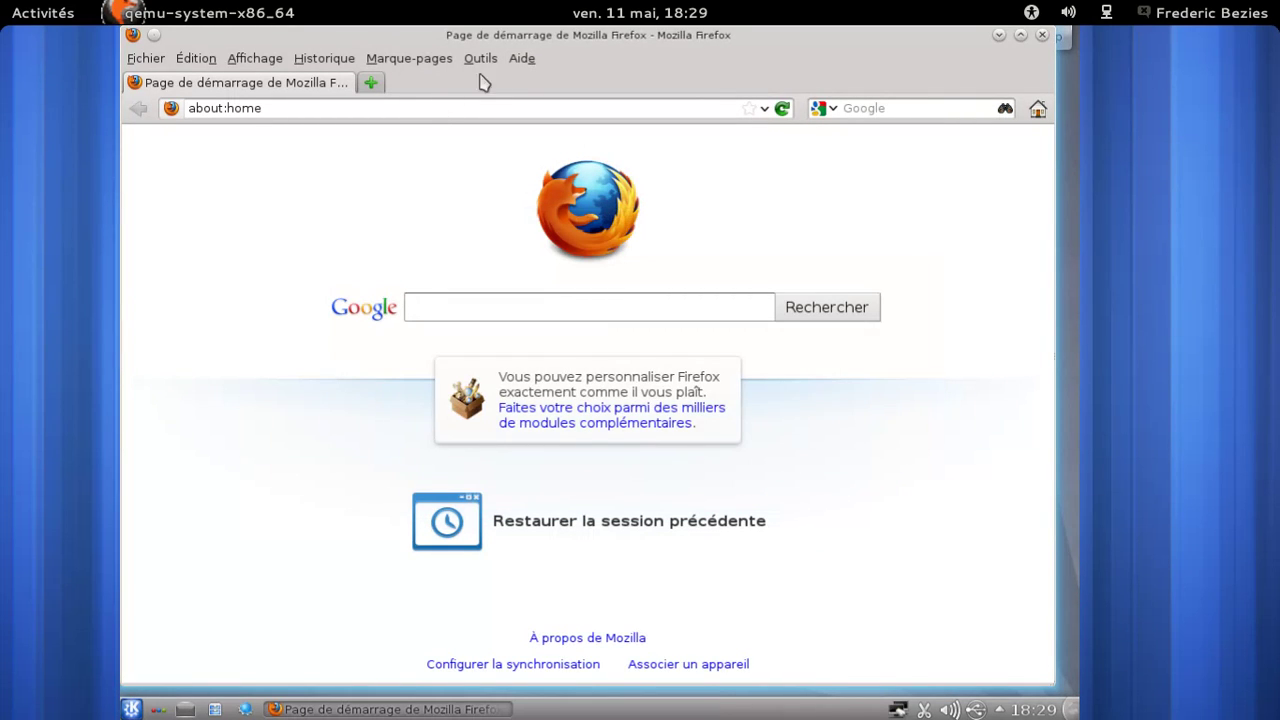
Step: Hide Firefox's menu bar
right_click(581, 71)
click(594, 76)
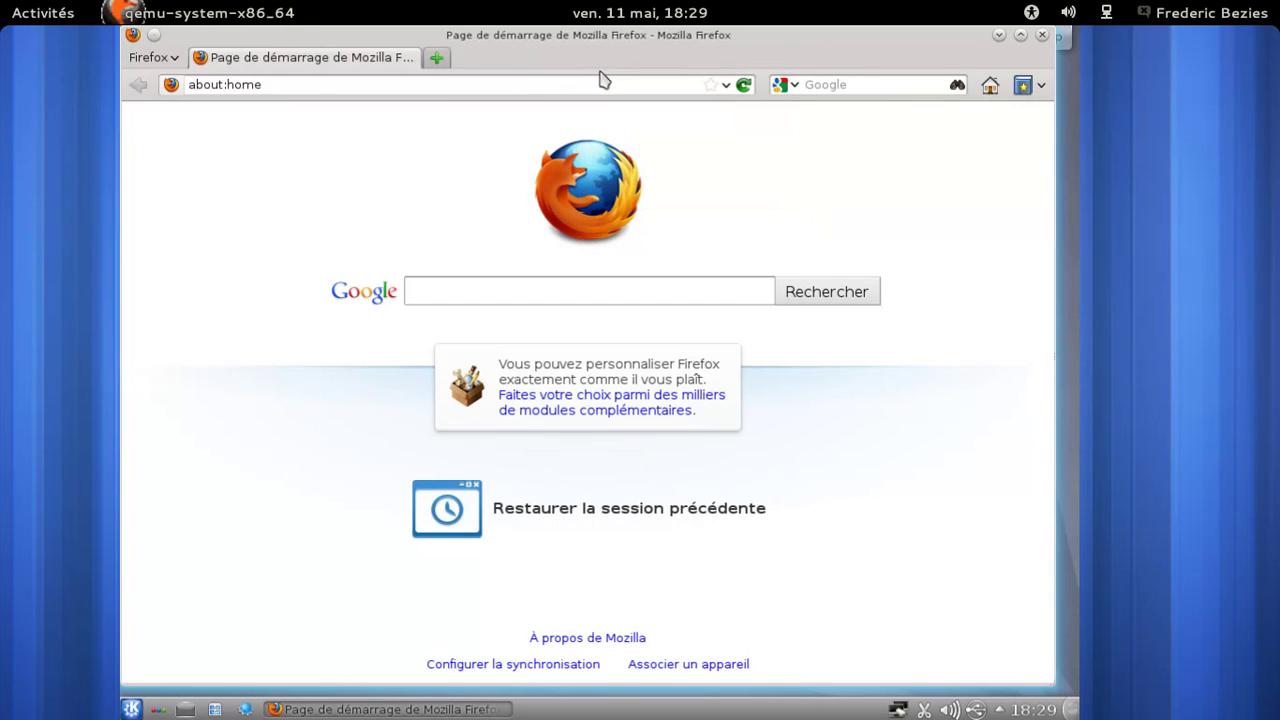
click(499, 85)
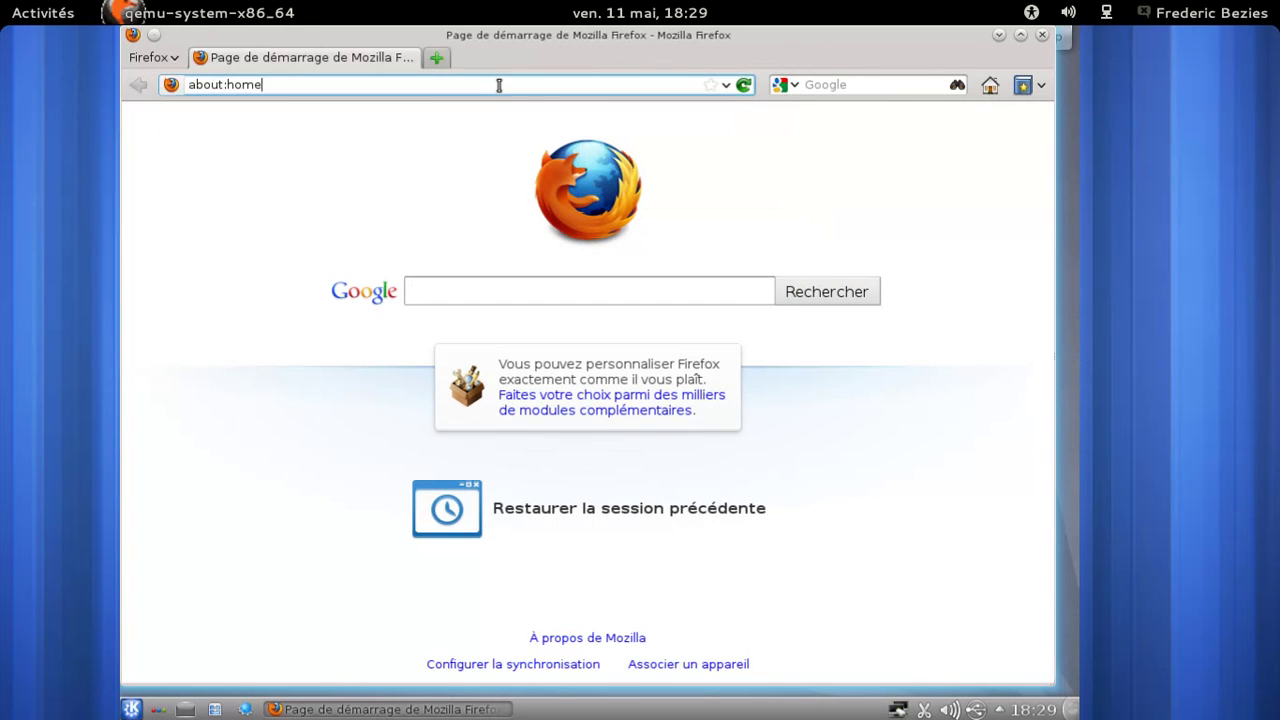
key(ctrl+a)
text(html)
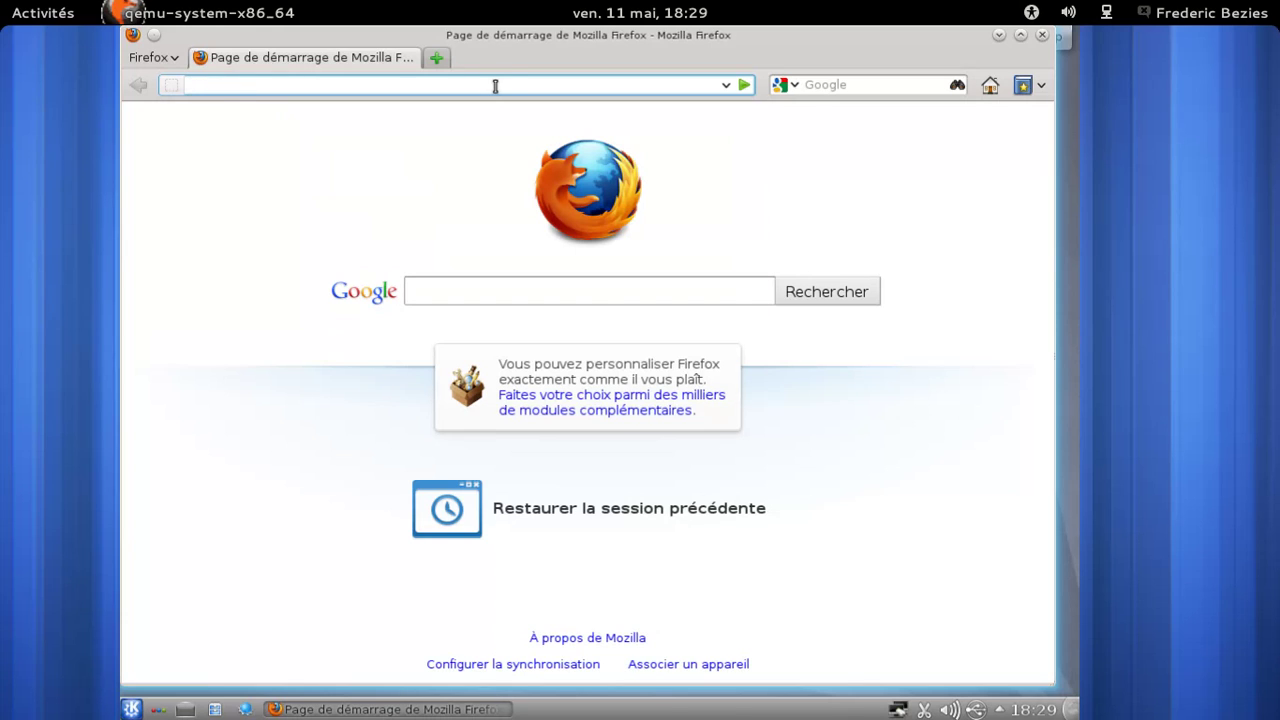
Step: Close Firefox and open a Konsole terminal by searching for konsole in the application launcher
click(1041, 35)
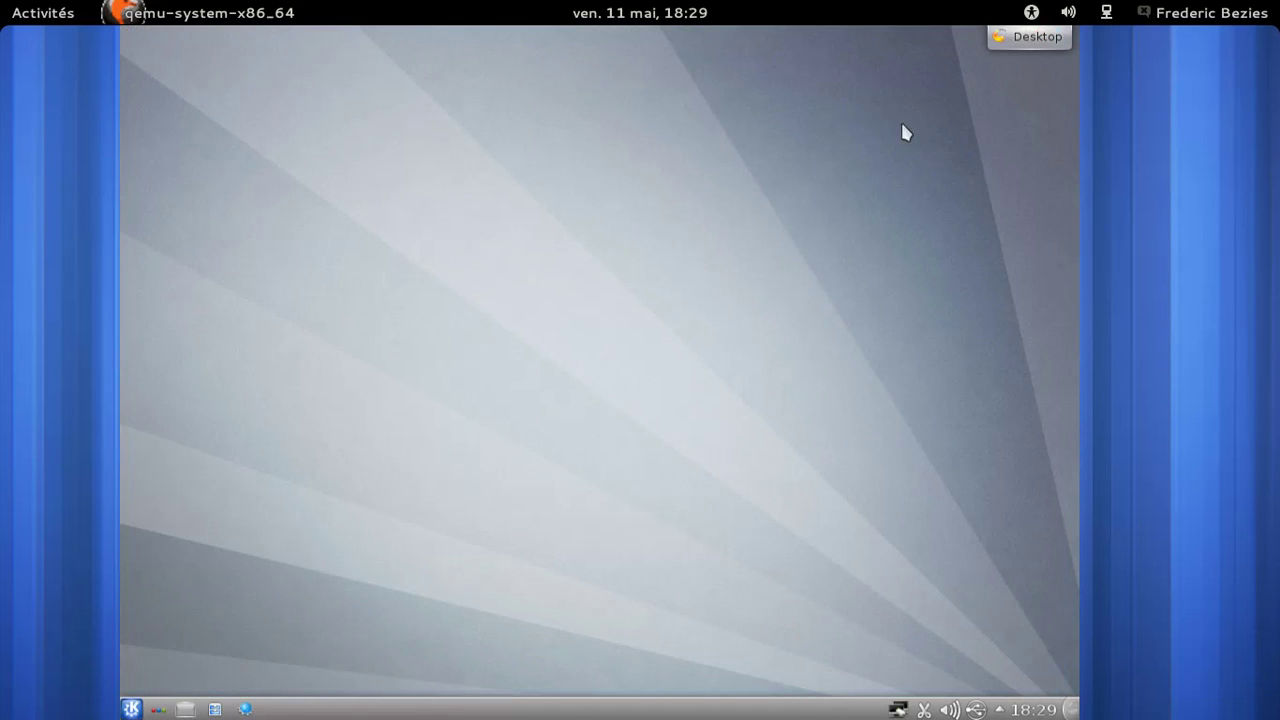
click(131, 709)
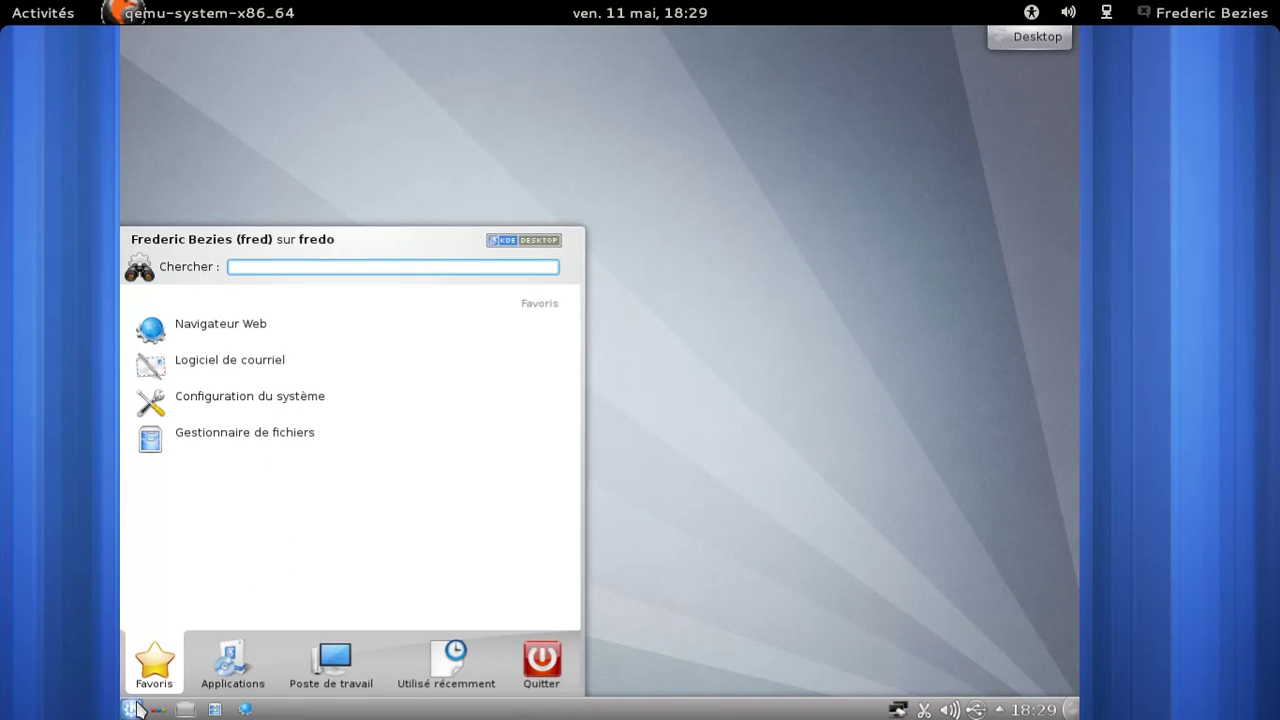
text(konsole)
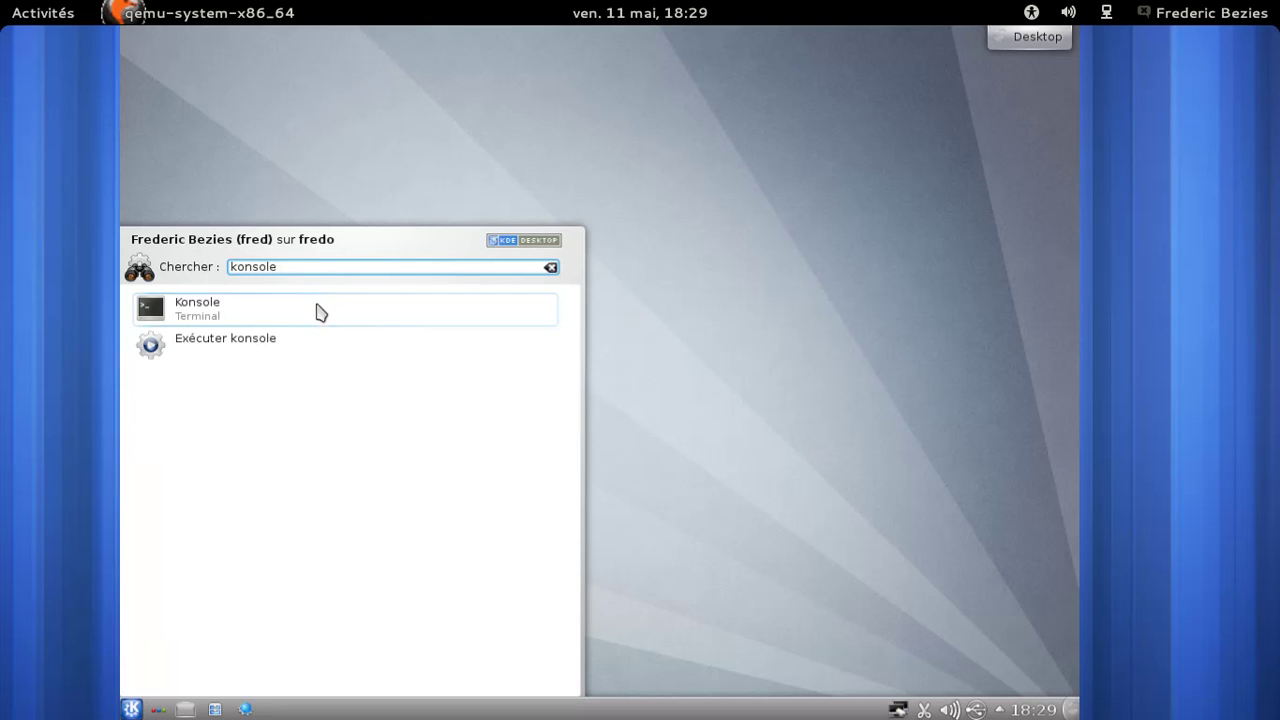
click(314, 308)
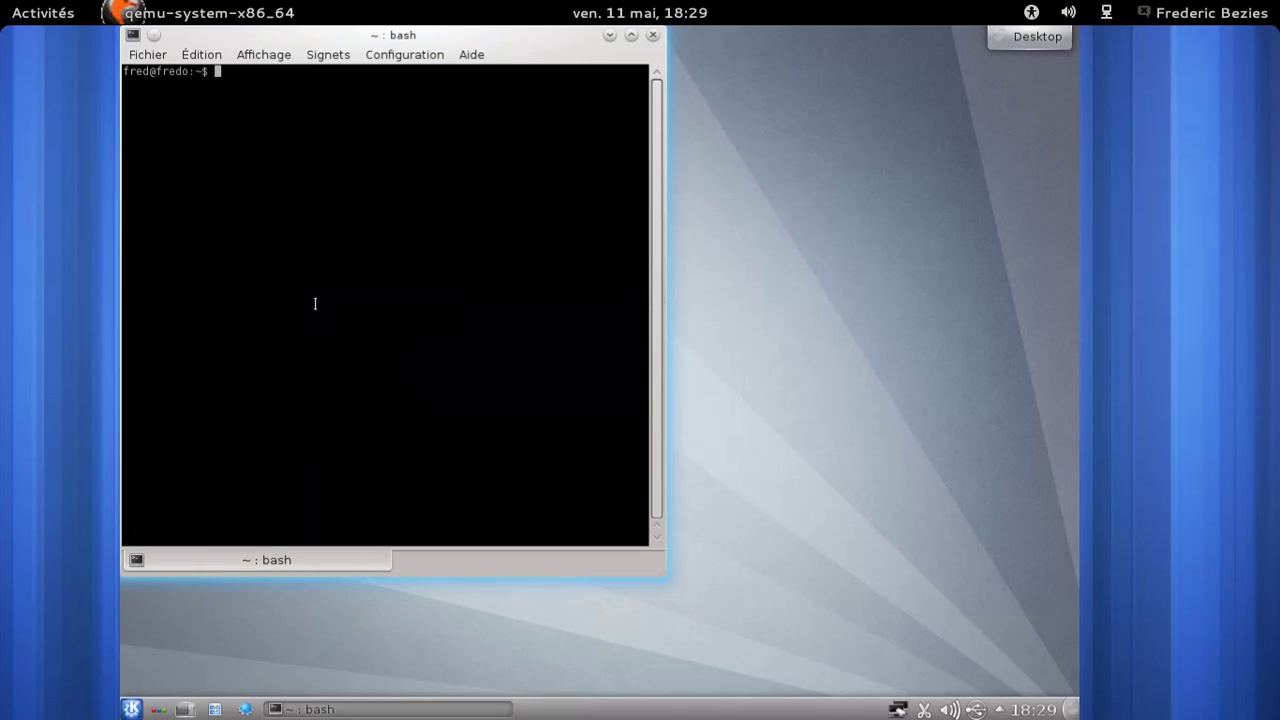
Step: Run uname -a to check the kernel version and move the terminal window toward the middle of the desktop
text(uname -a)
key(Return)
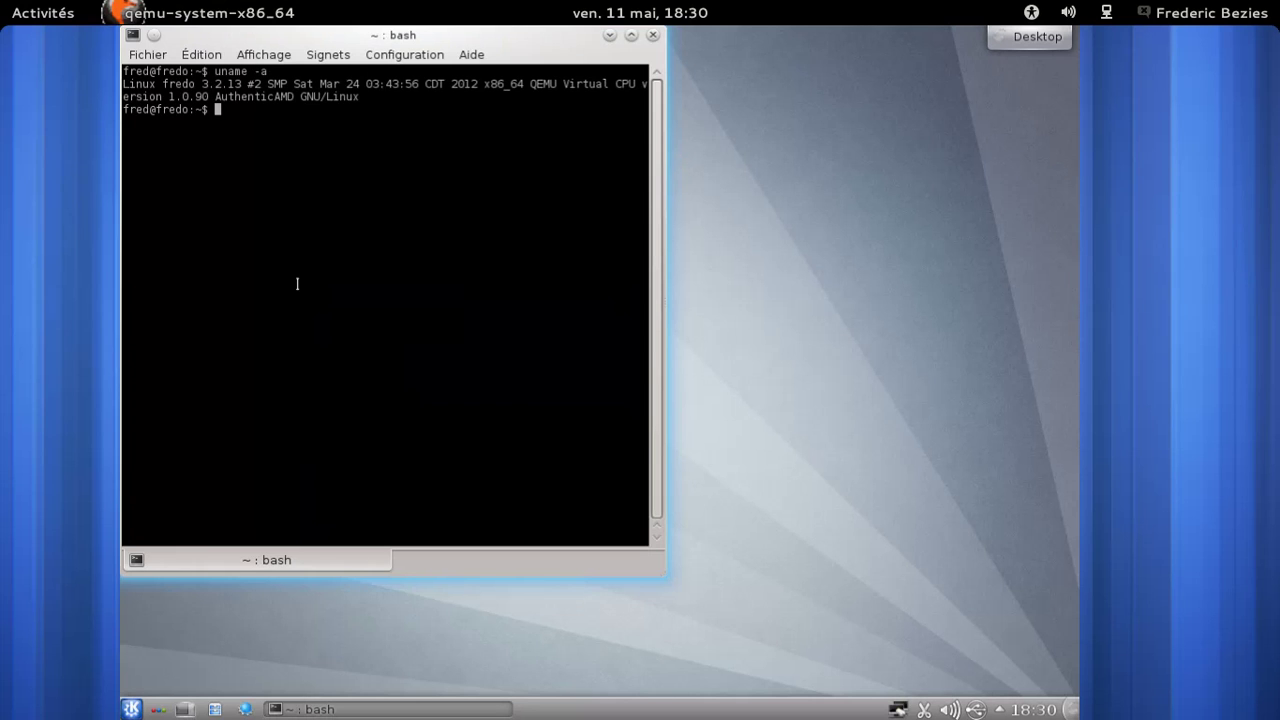
drag(329, 35, 503, 79)
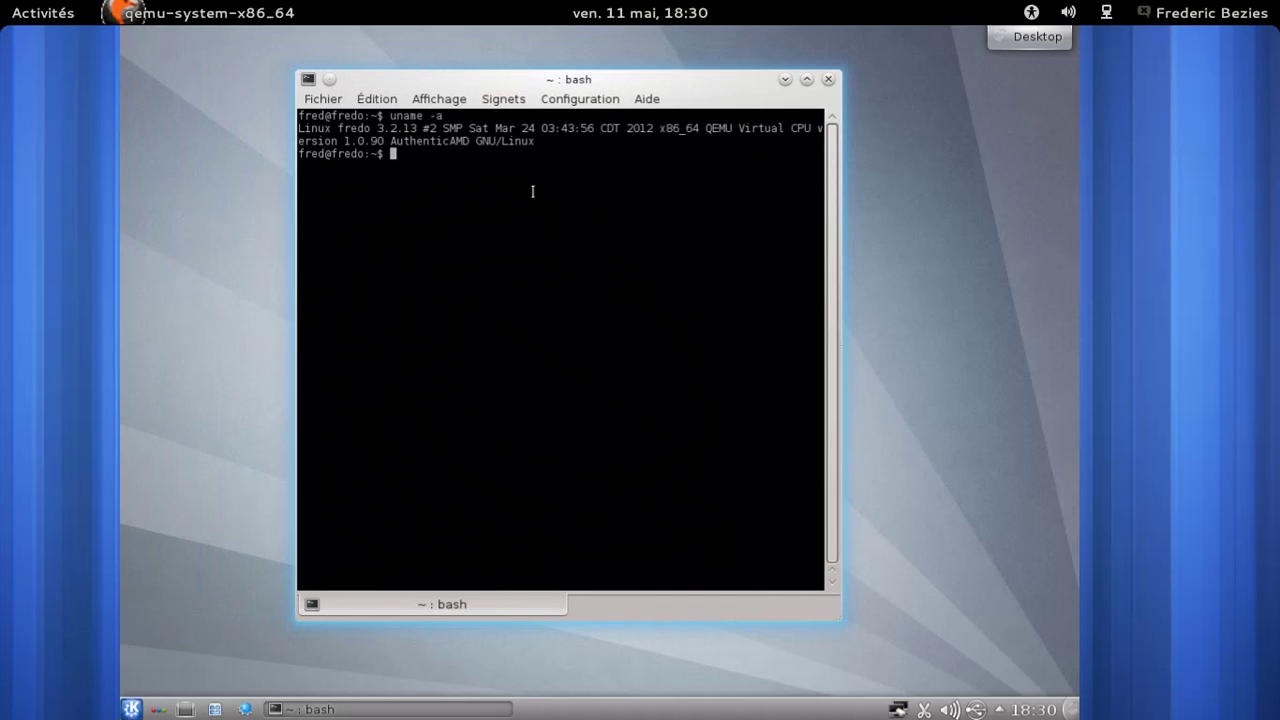
Step: Display the contents of /etc/issue and /etc/issue.net with cat, and close the terminal with exit
text(sl)
text(cat /etc/issue)
key(Return)
key(Up)
text(.net)
key(Return)
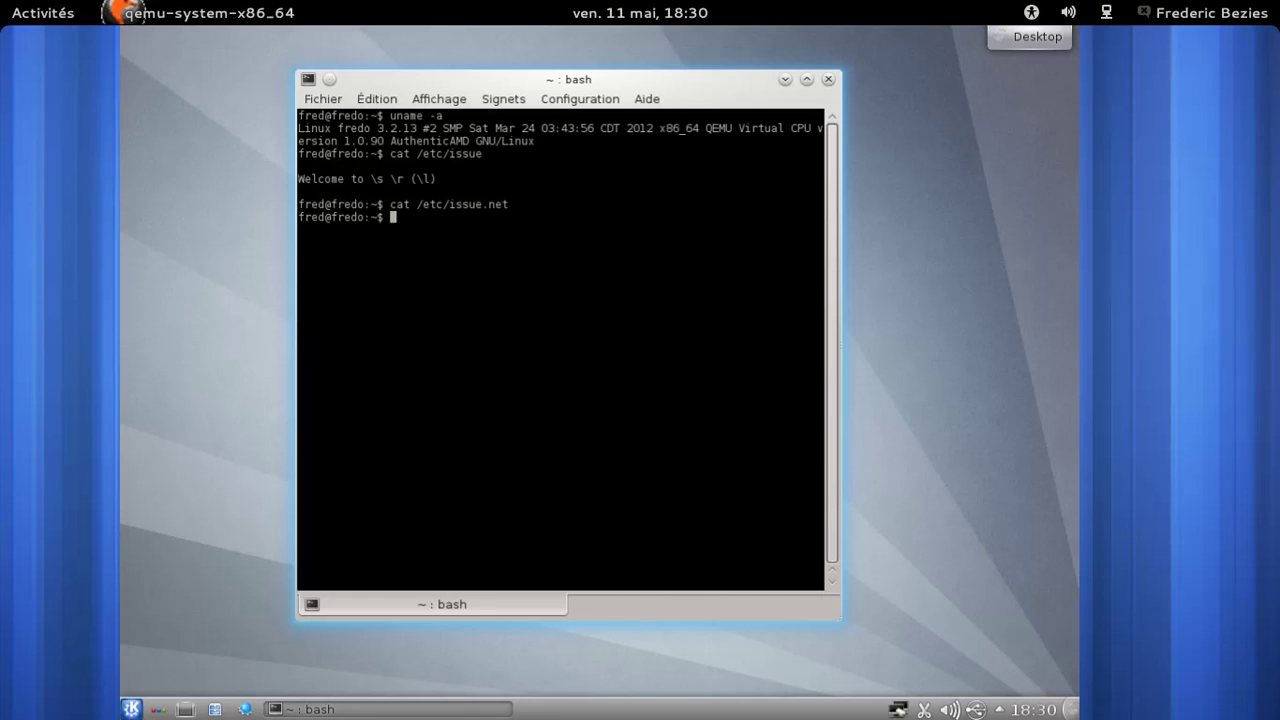
text(exit)
key(Return)
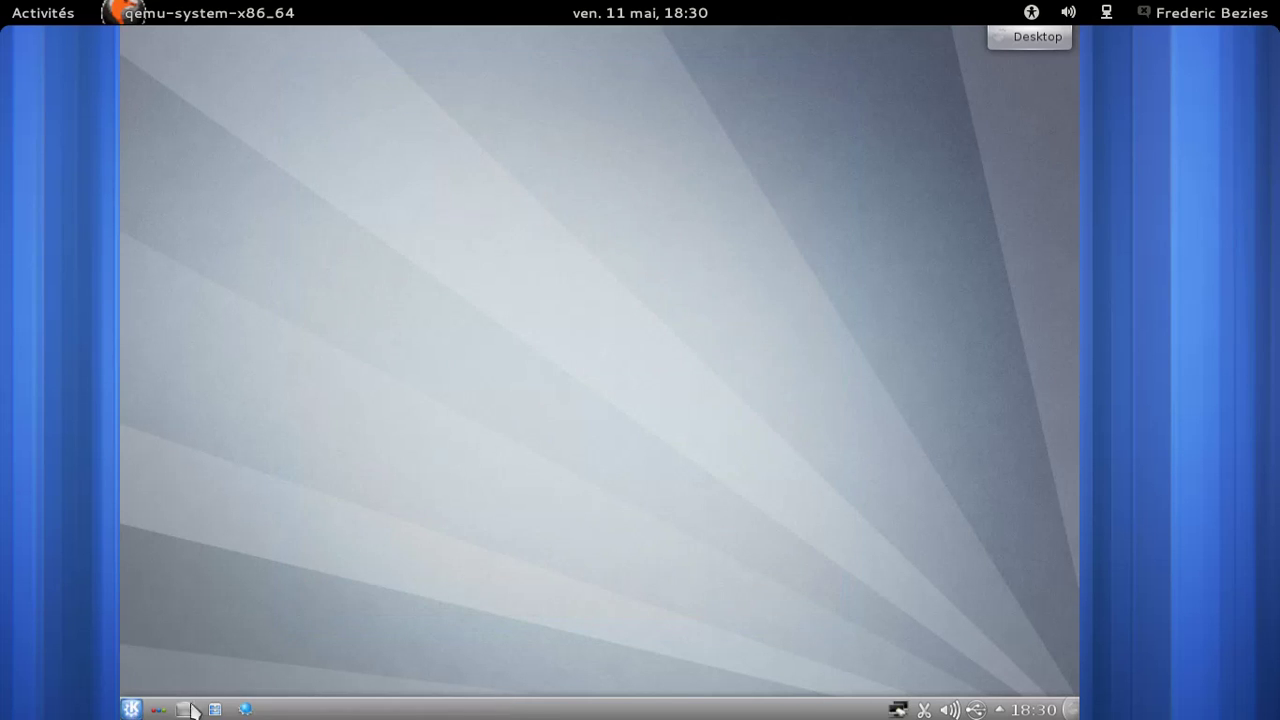
Step: Launch the word processor (Traitement de texte) from the Bureautique application category
click(132, 709)
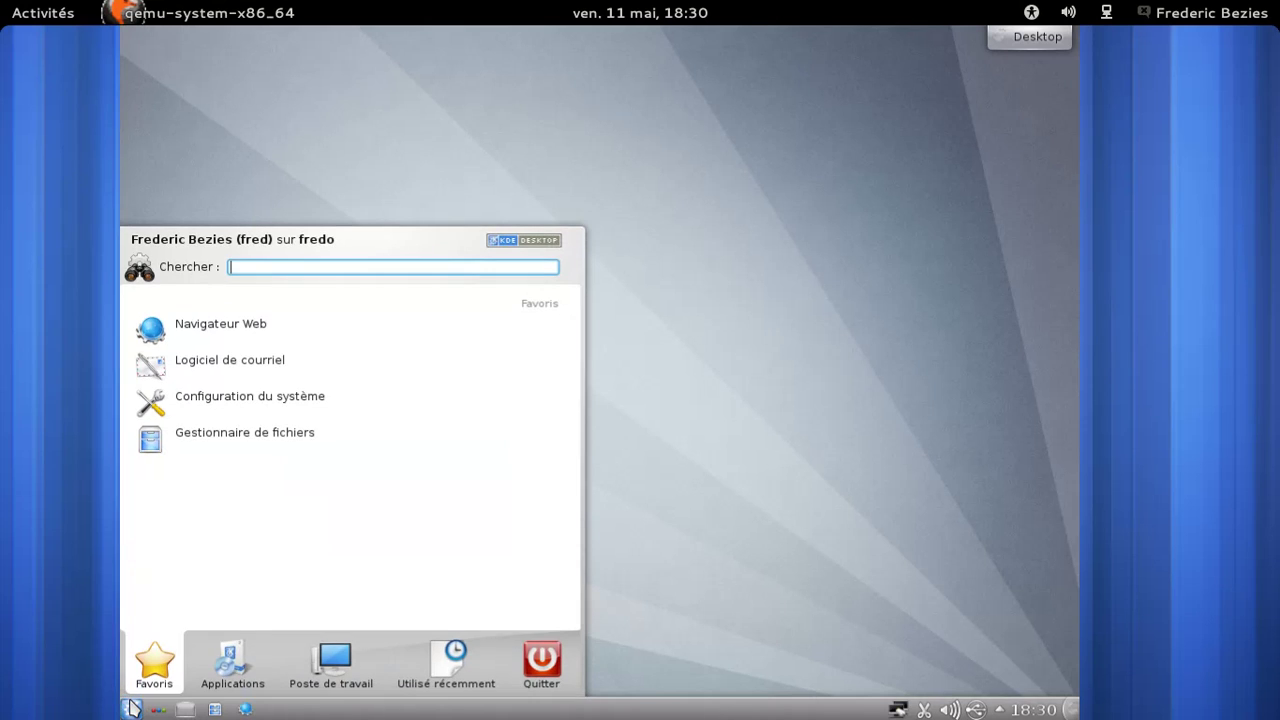
click(221, 666)
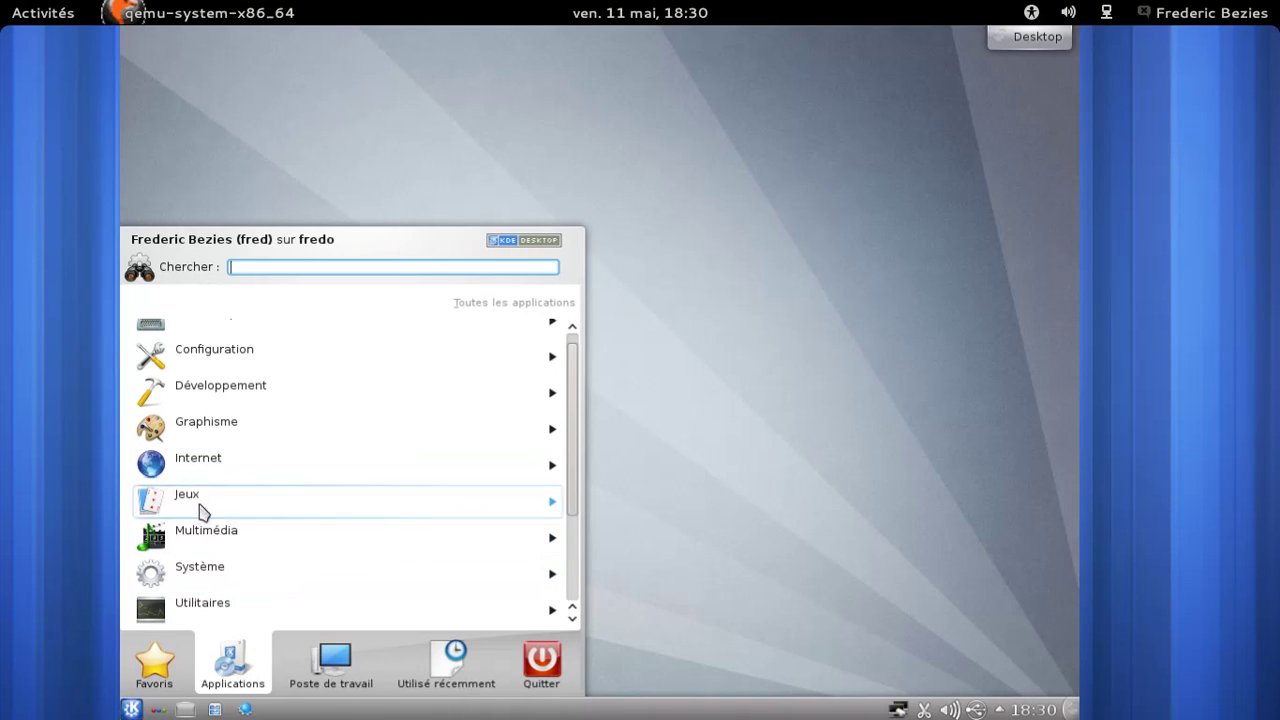
click(215, 332)
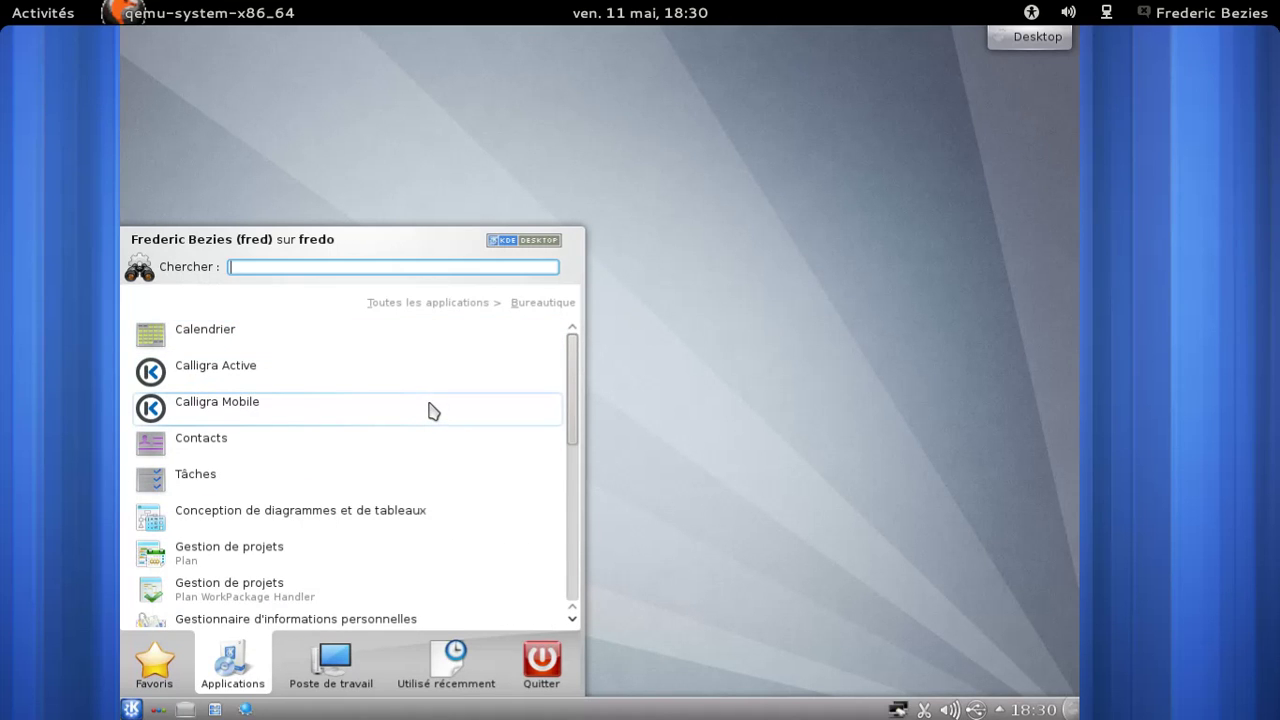
scroll(432, 410, down, 2)
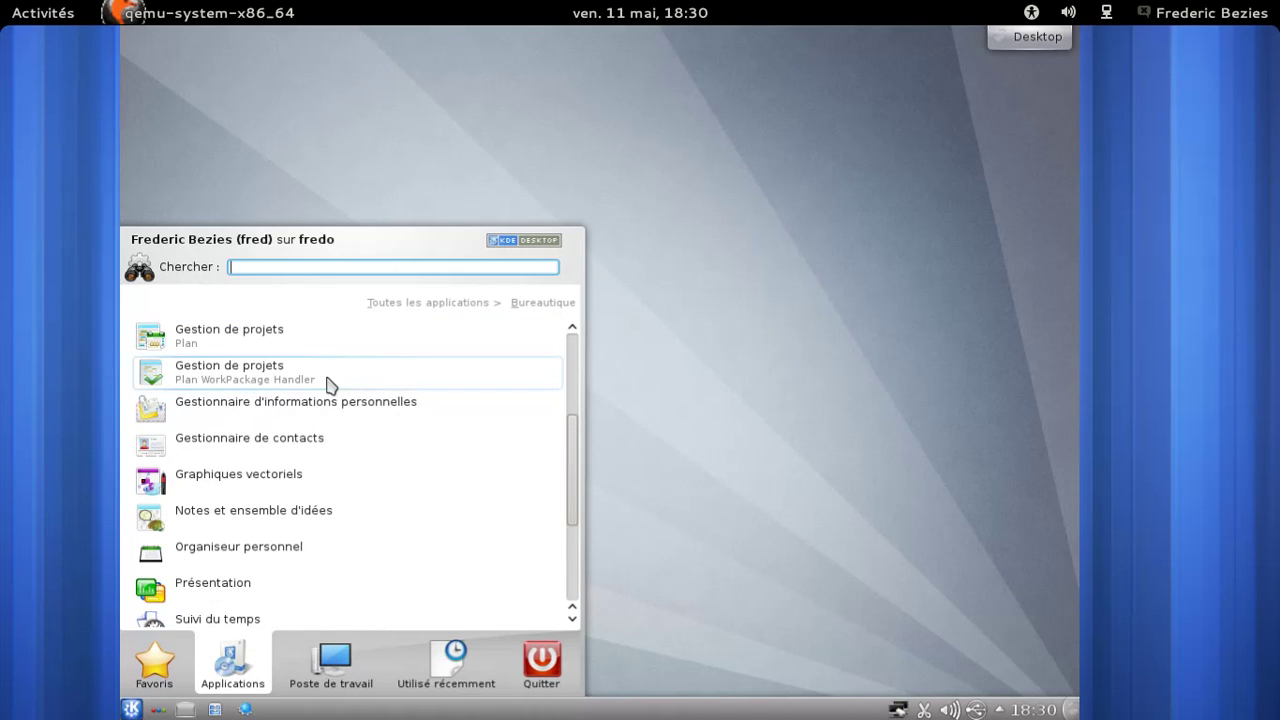
scroll(330, 386, down, 1)
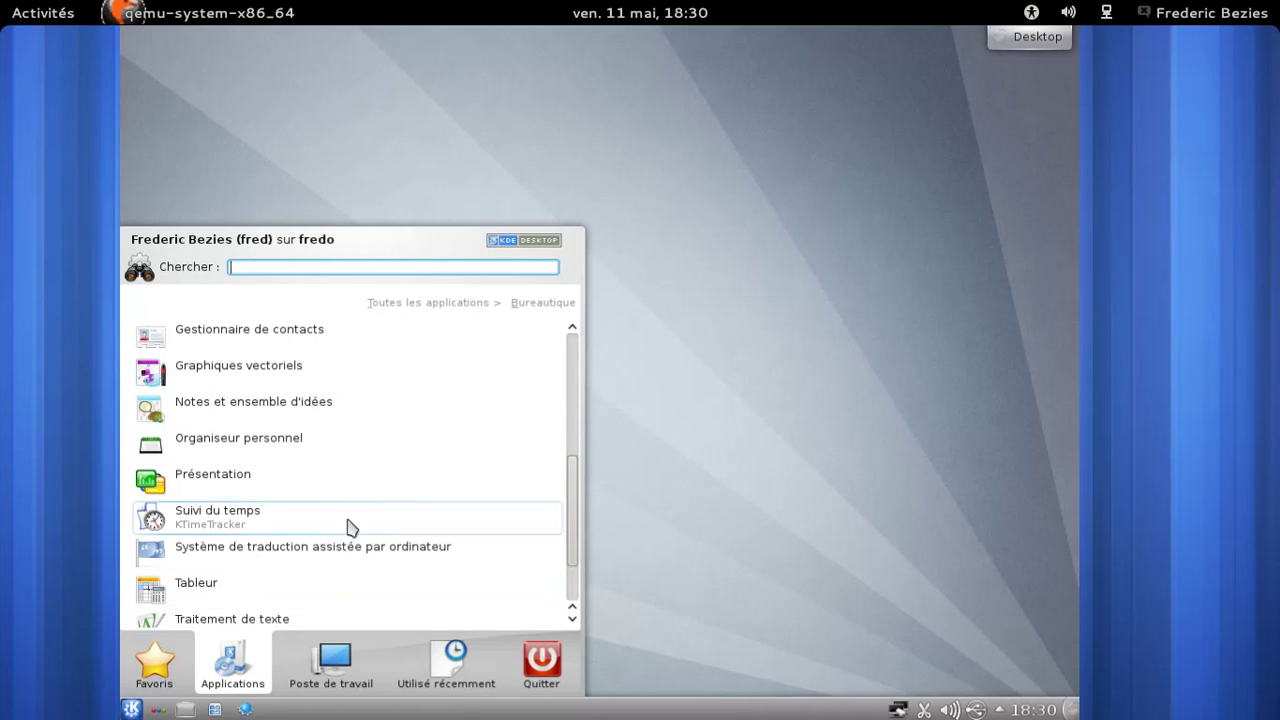
scroll(348, 526, down, 1)
click(295, 540)
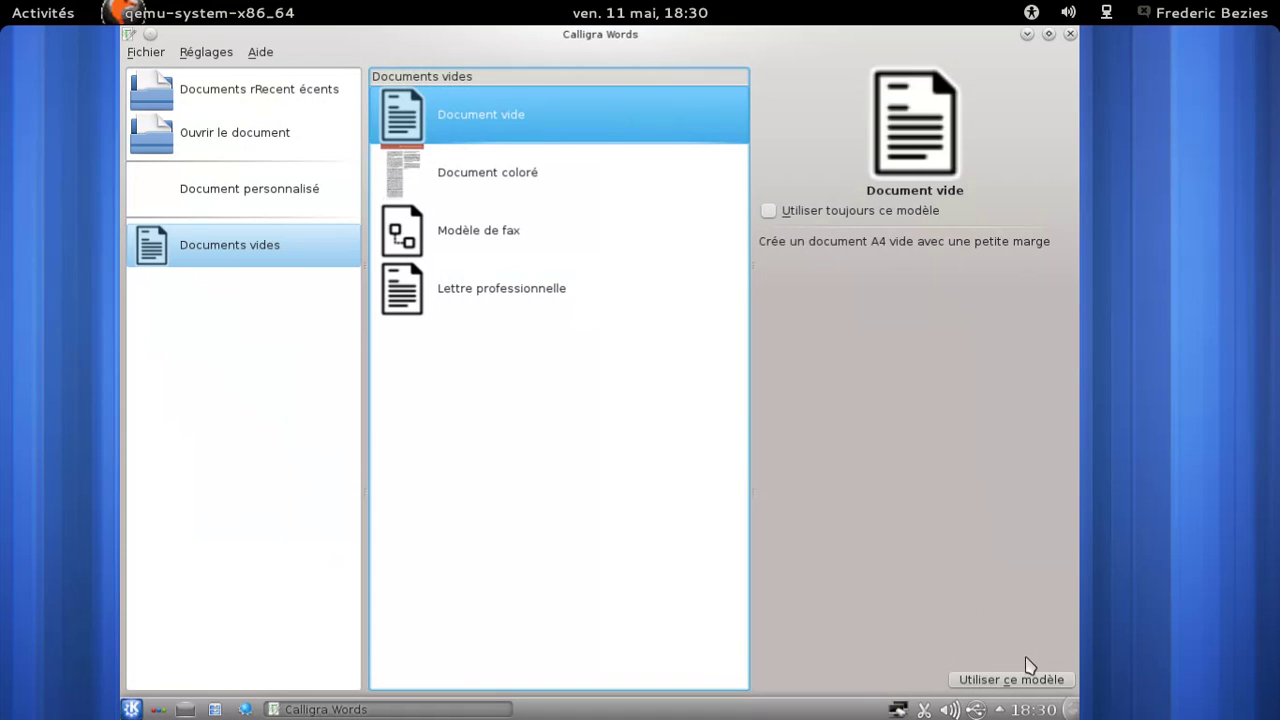
Step: Create a document from the Document vide template and enter "Et oui, Calligra Words sous la Slackware Current :)"
click(1028, 680)
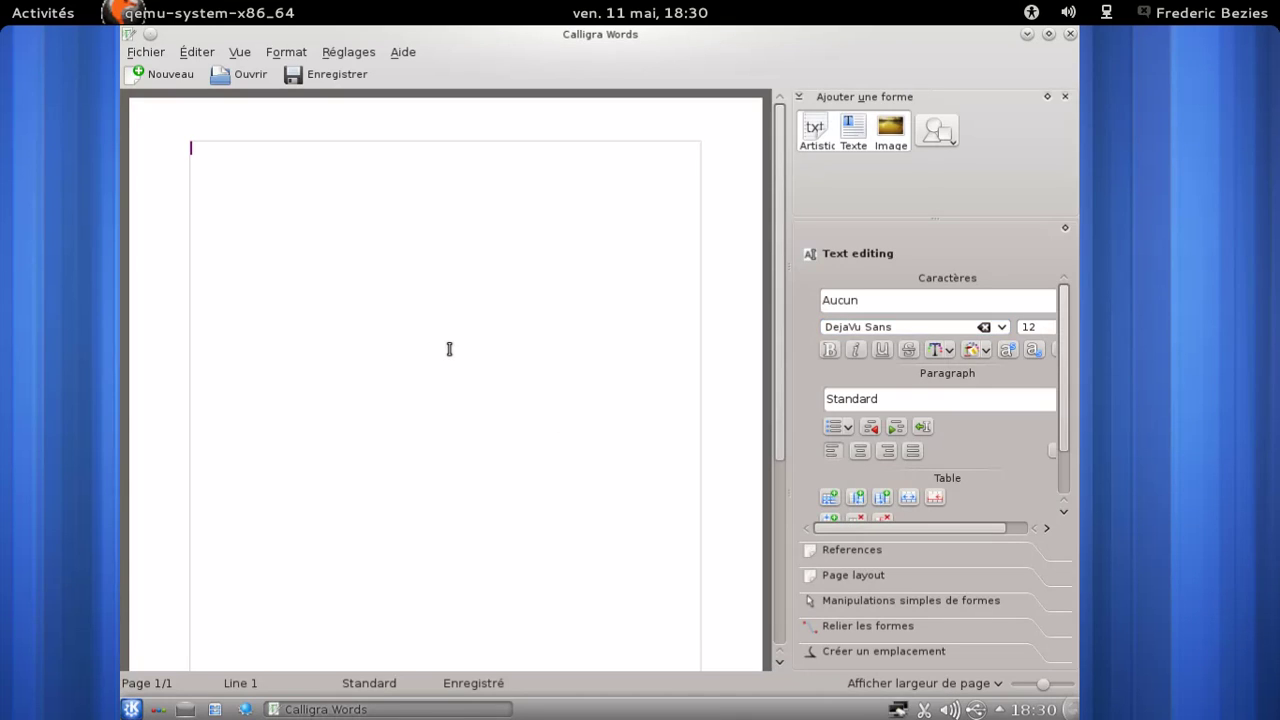
text(ZEt)
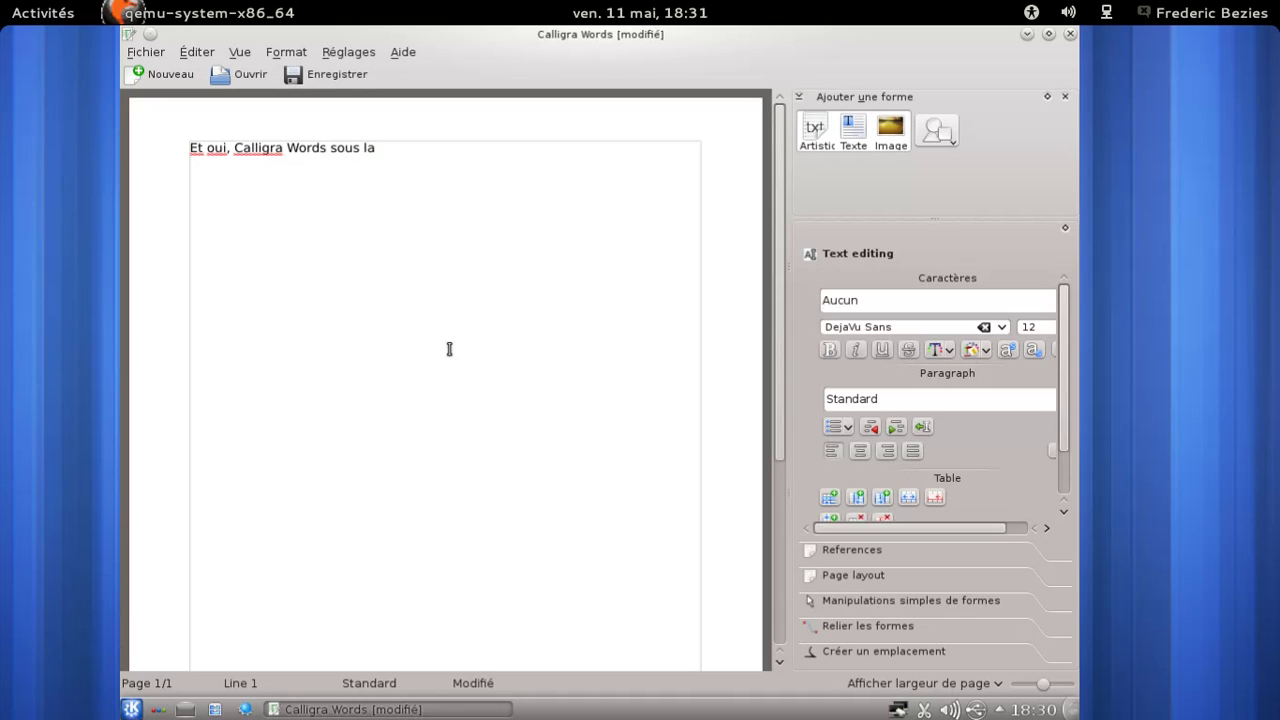
text(ckware Current :))
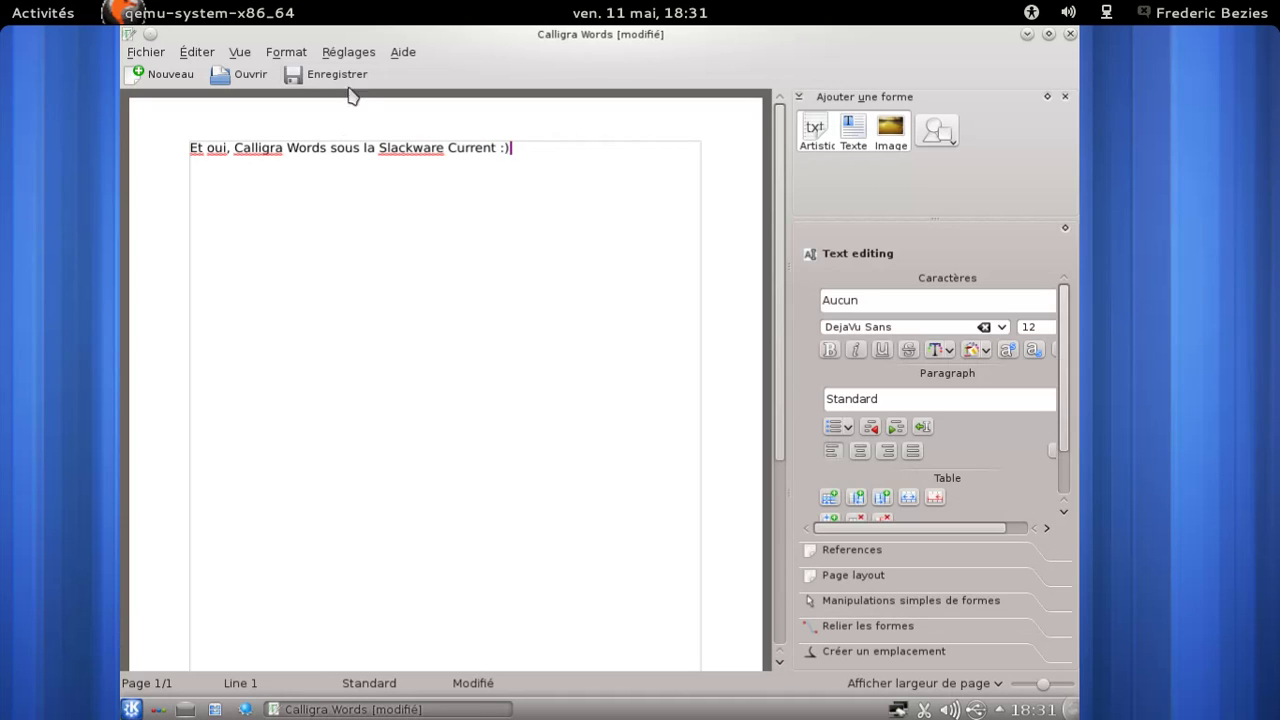
Step: Check the version information in the About Calligra Words window and close it
click(406, 55)
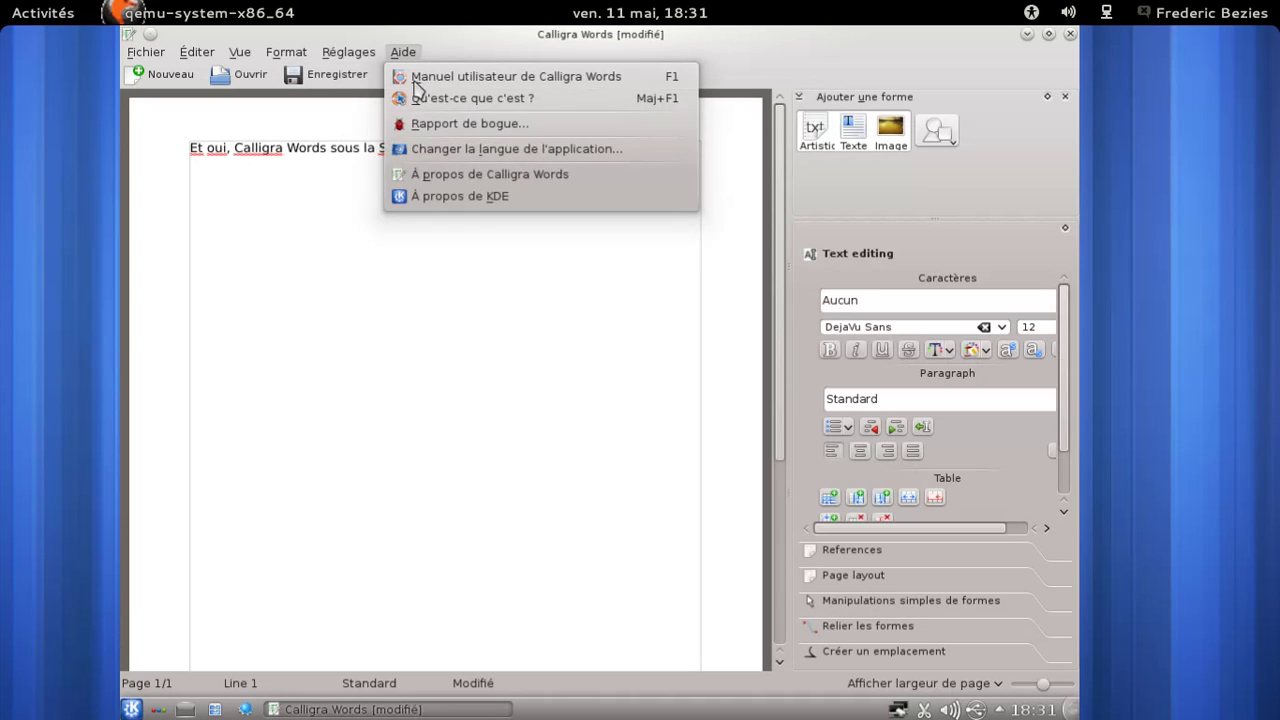
click(468, 180)
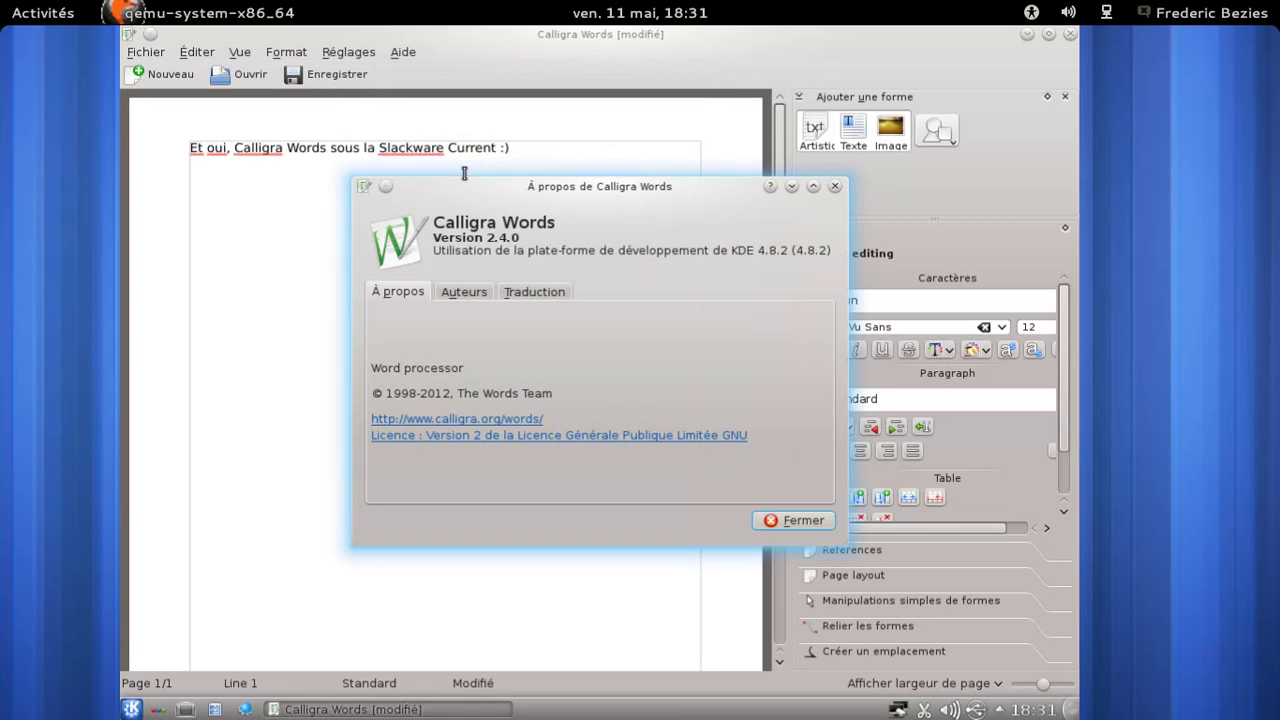
click(790, 521)
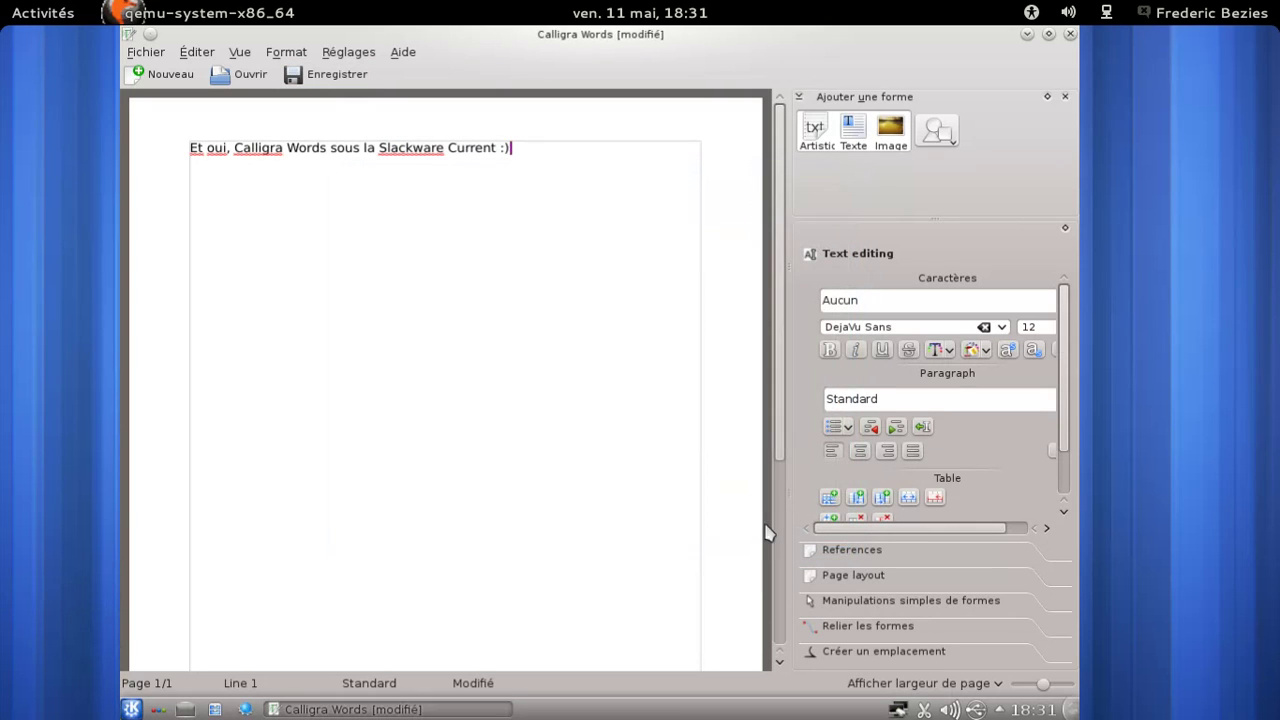
Step: Look through the References, Page layout, Manipulations simples de formes, Relier les formes and Créer un emplacement tool options
click(867, 554)
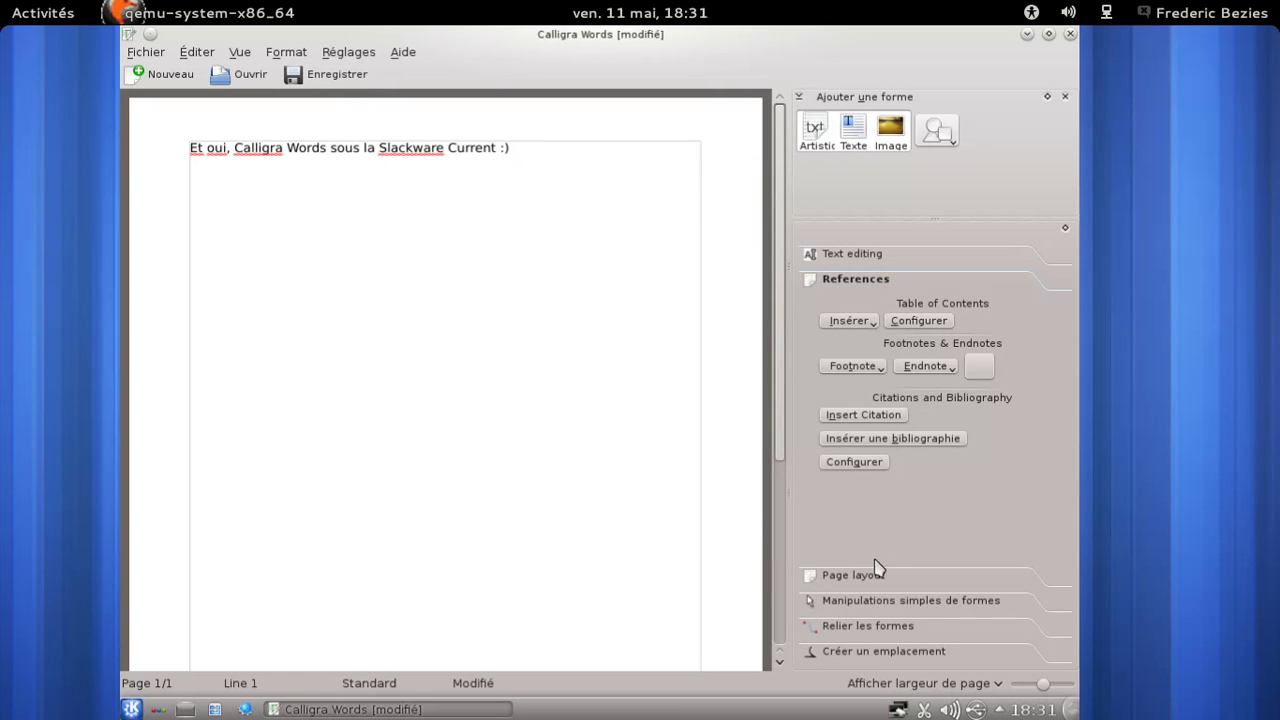
click(874, 574)
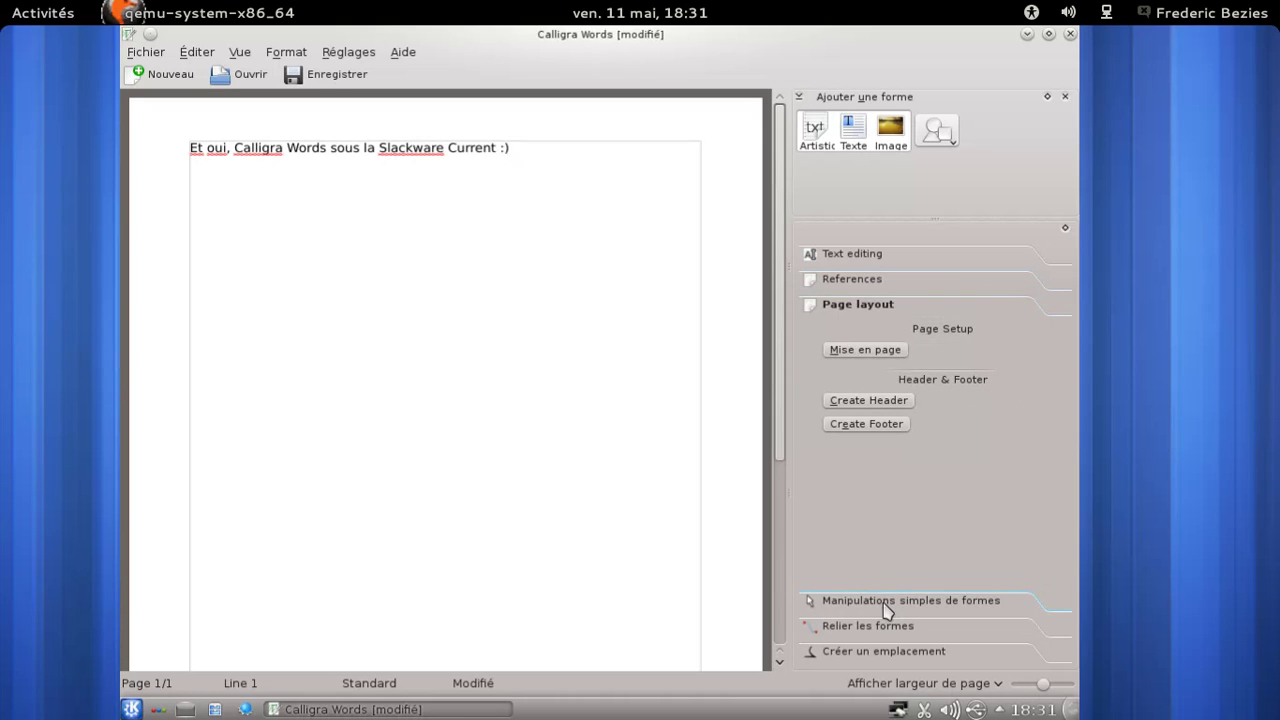
click(885, 601)
click(885, 630)
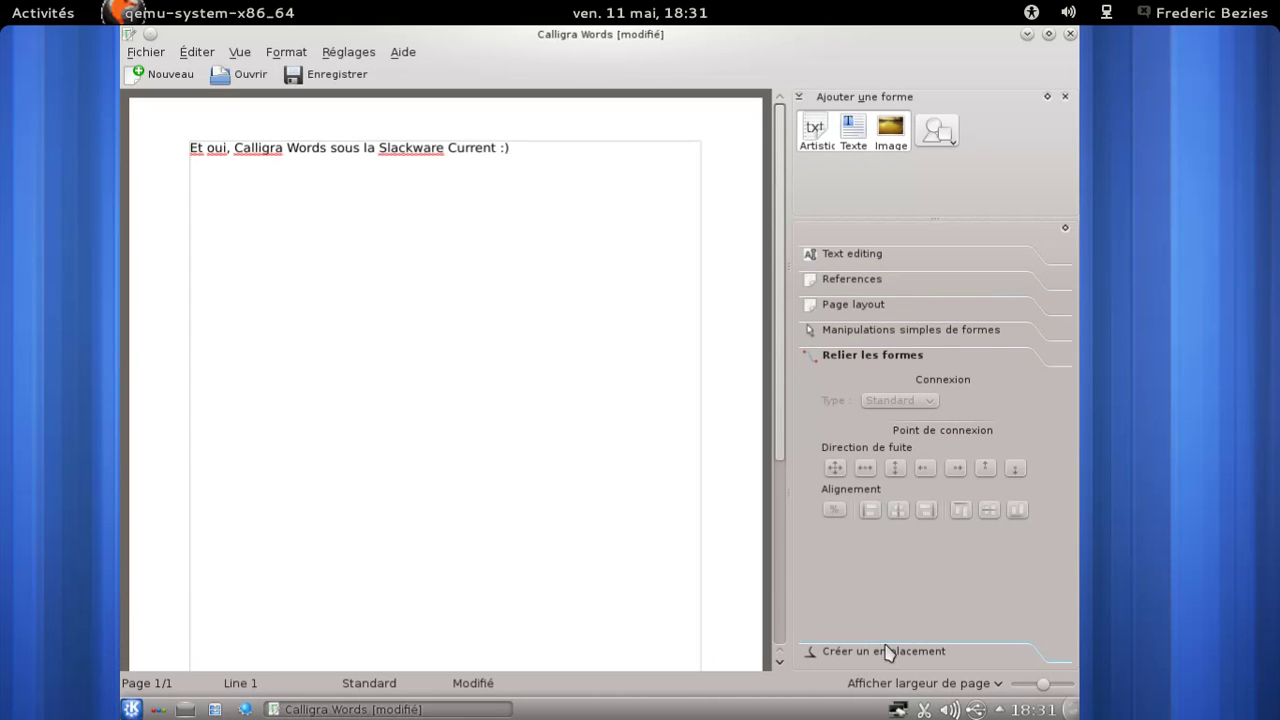
click(886, 651)
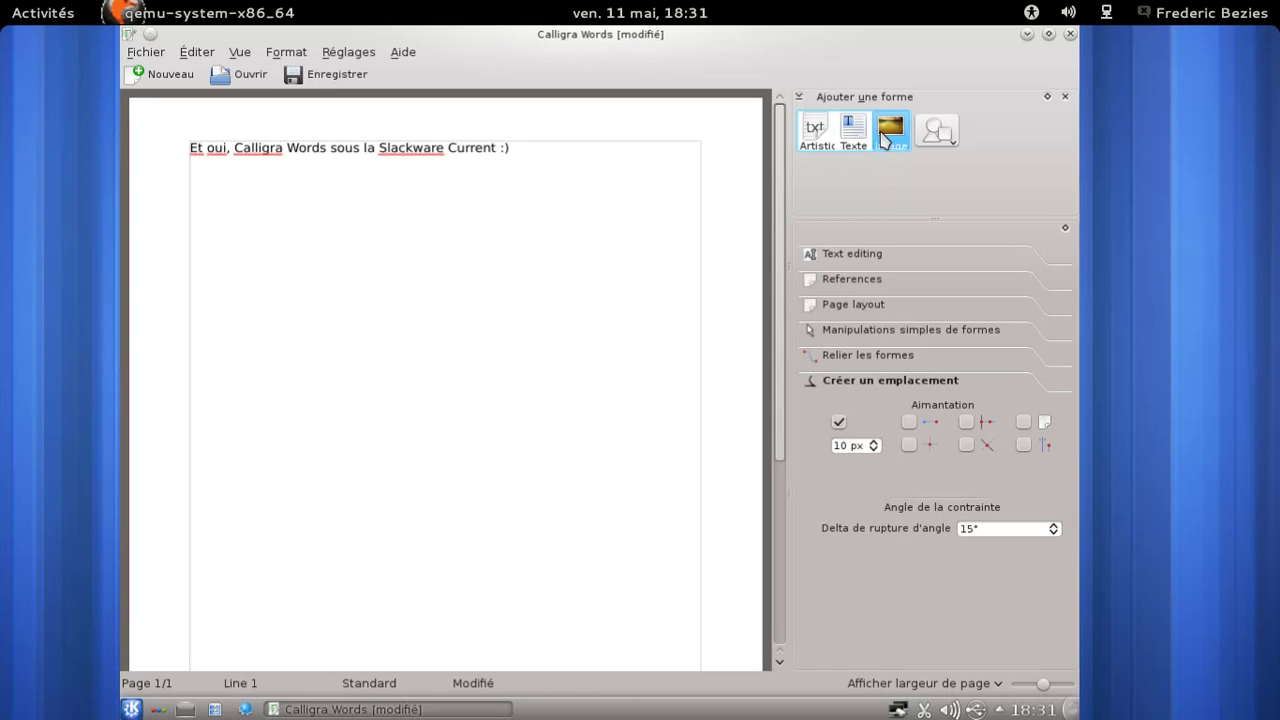
Step: Start adding an image shape to the page, cancel the file selection, and close Calligra Words without saving the document
drag(882, 140, 477, 294)
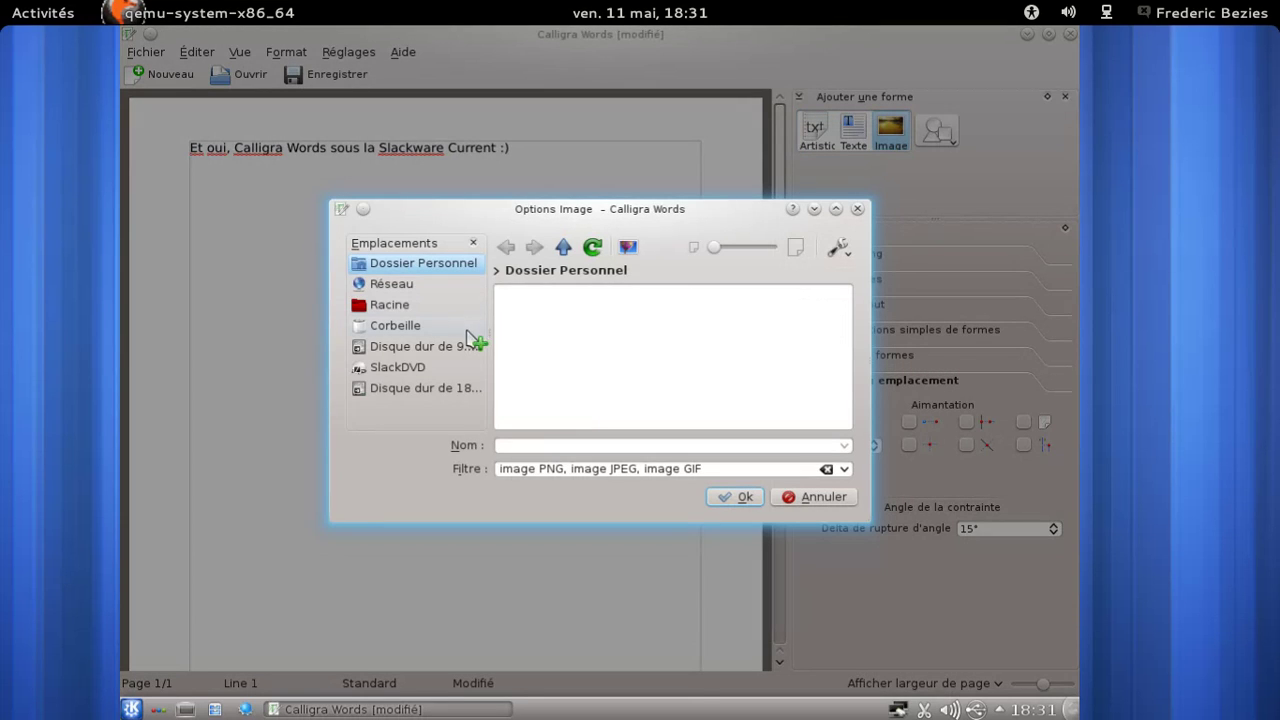
click(808, 497)
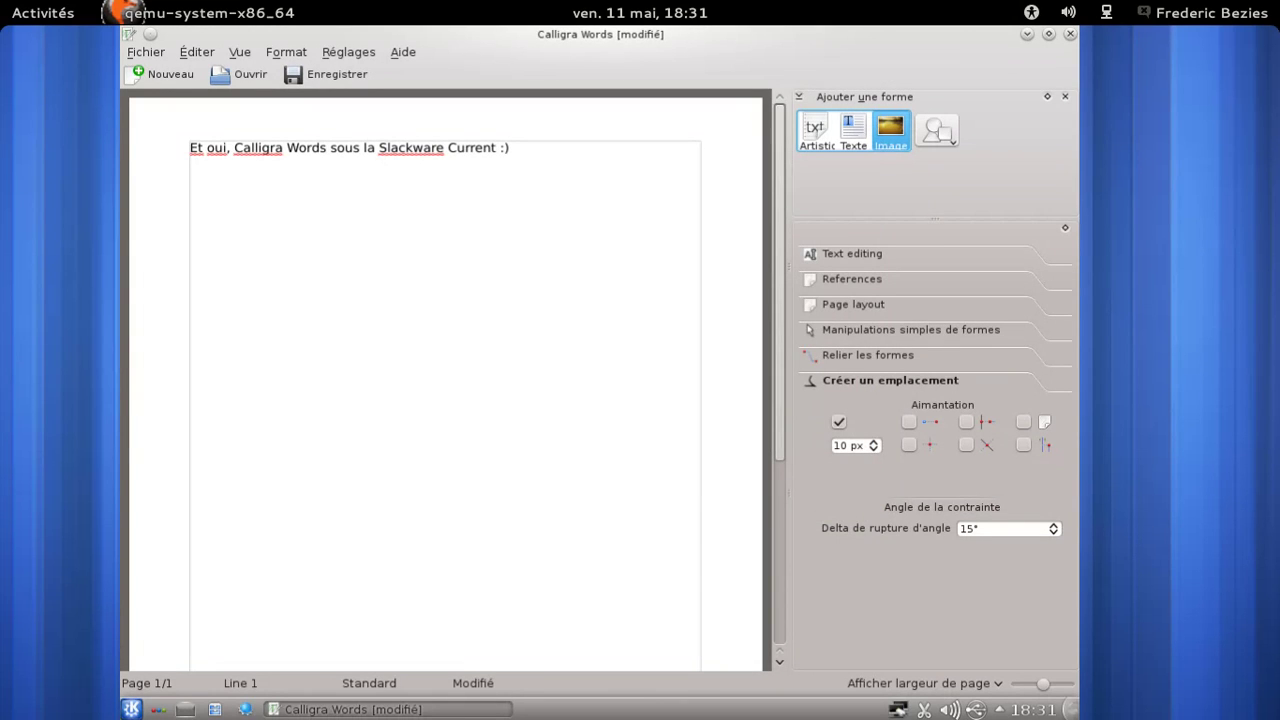
click(1070, 34)
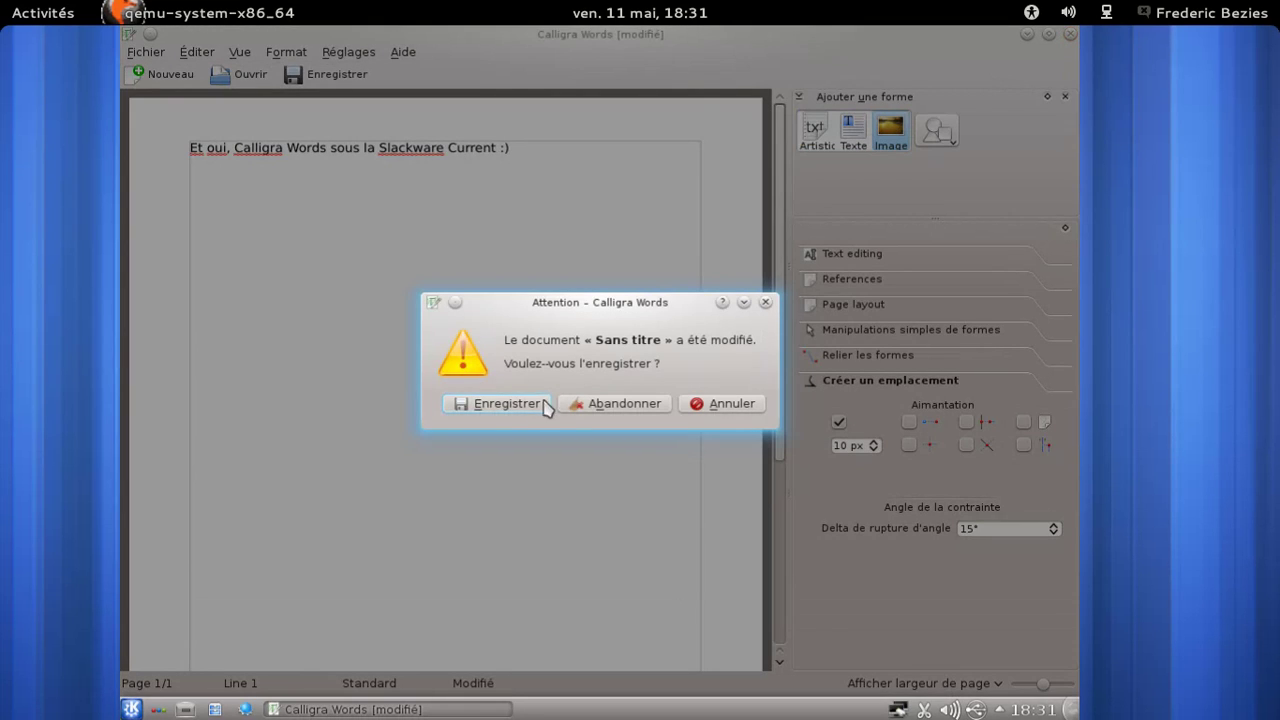
click(571, 404)
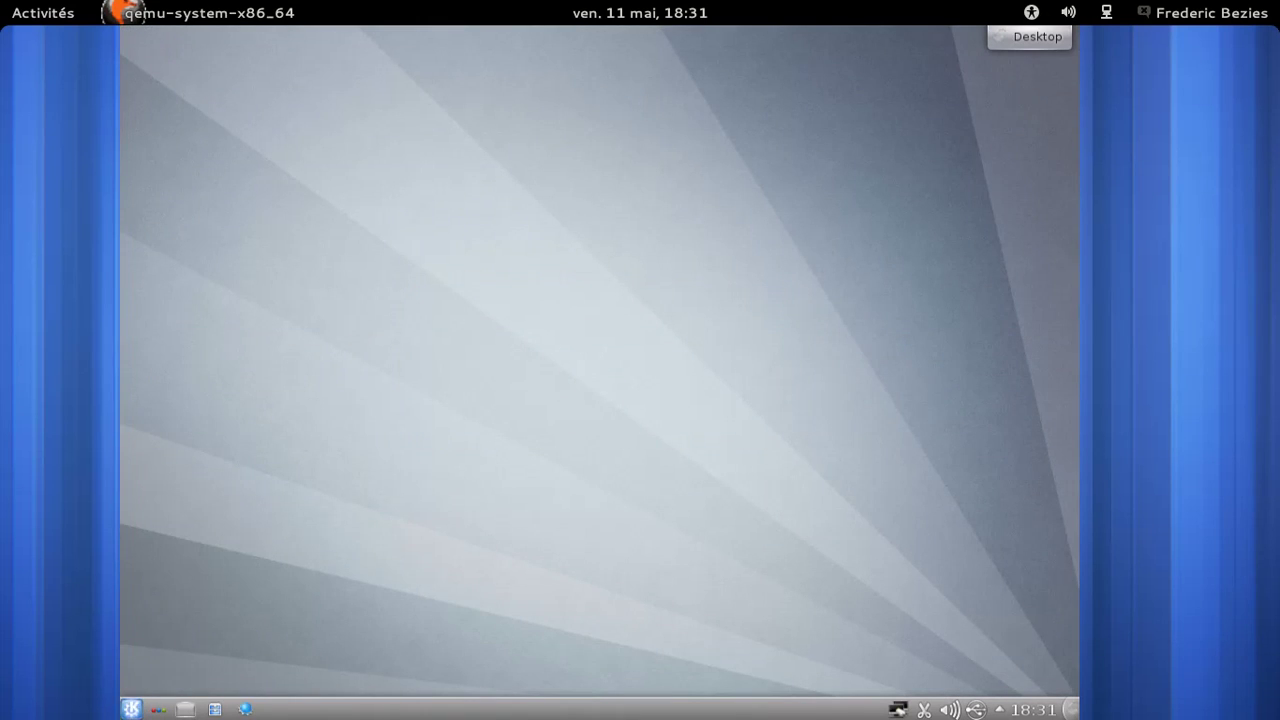
Step: Launch the spreadsheet (Tableur) from the Bureautique category and create a workbook from the Feuille de travail blanche template
click(131, 709)
click(250, 655)
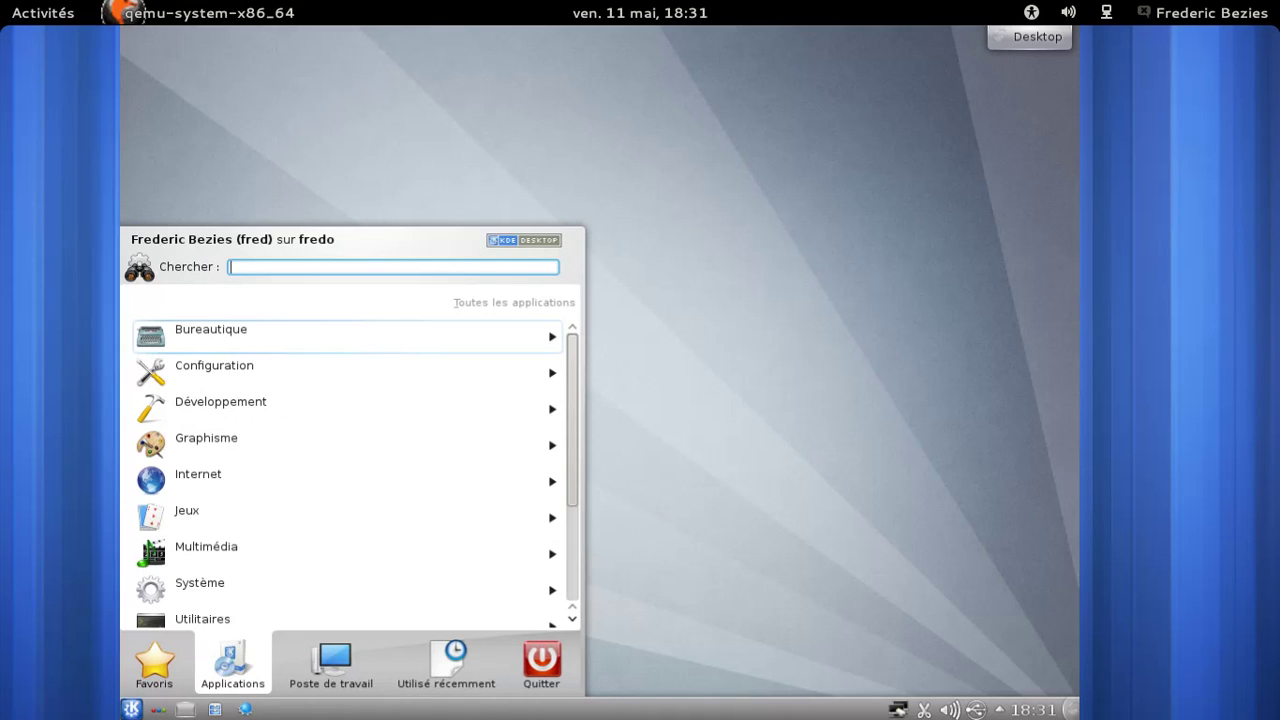
click(266, 333)
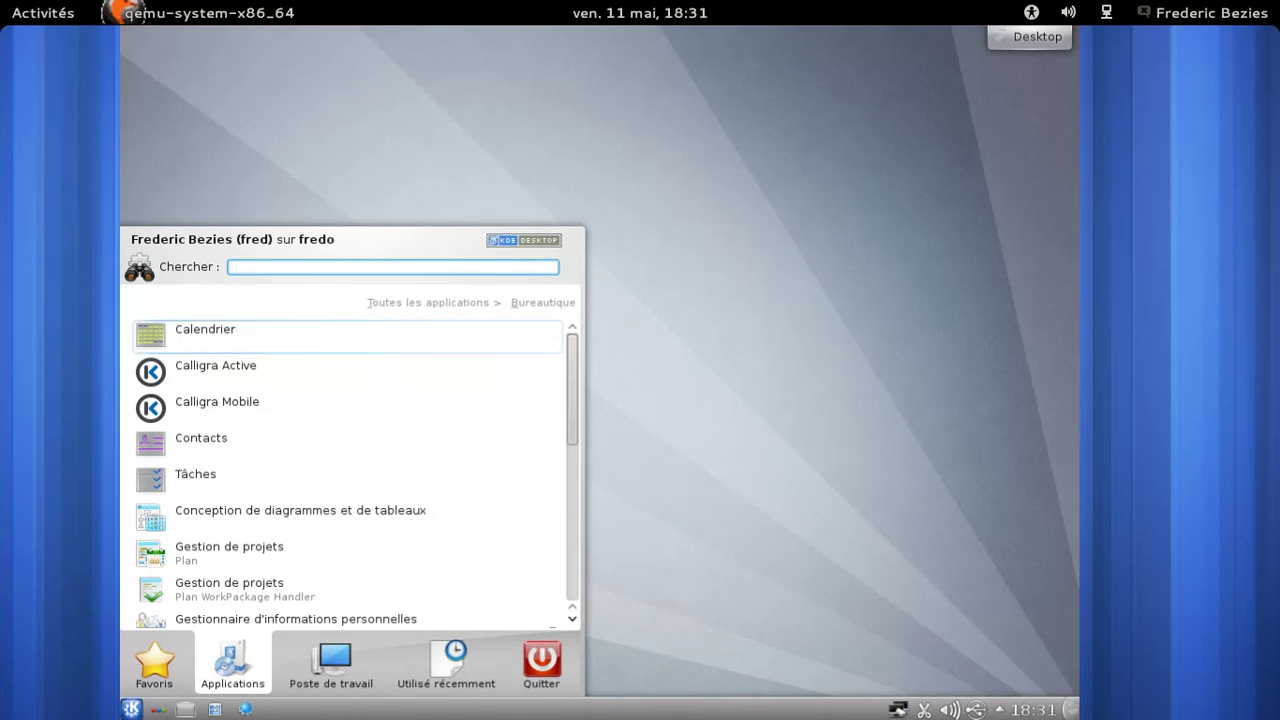
scroll(320, 443, down, 1)
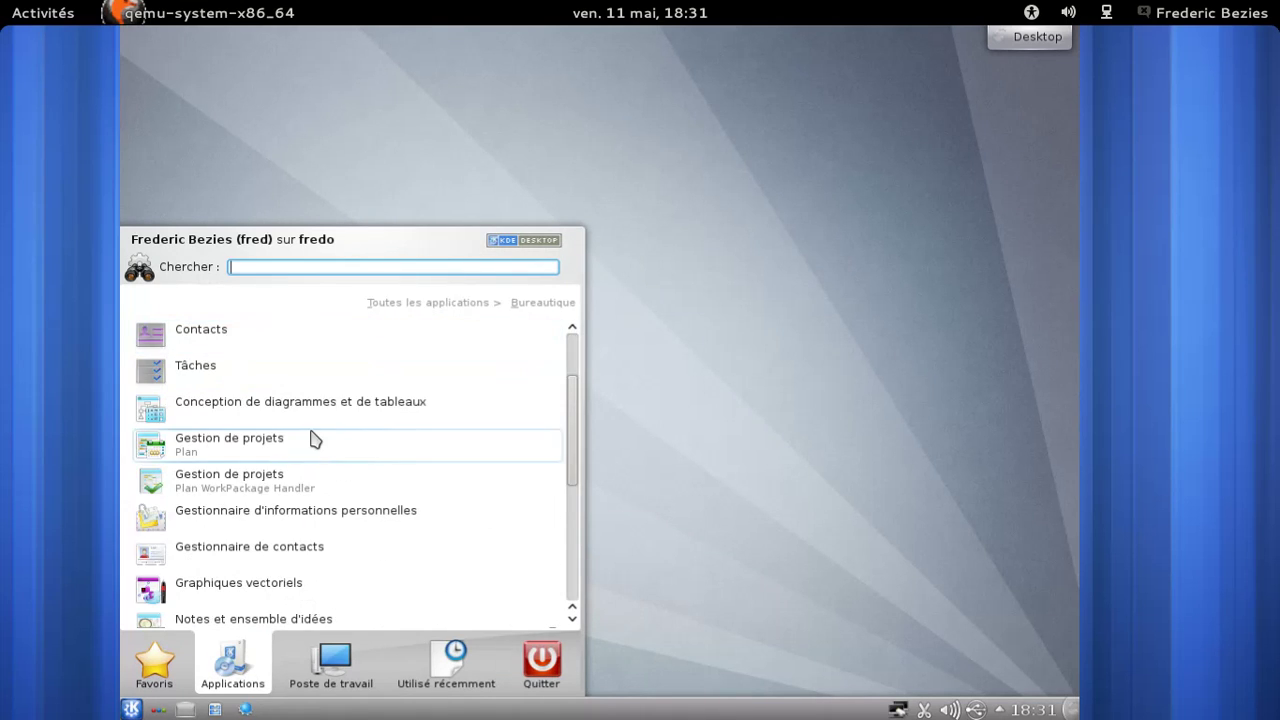
scroll(314, 437, down, 1)
scroll(274, 455, down, 1)
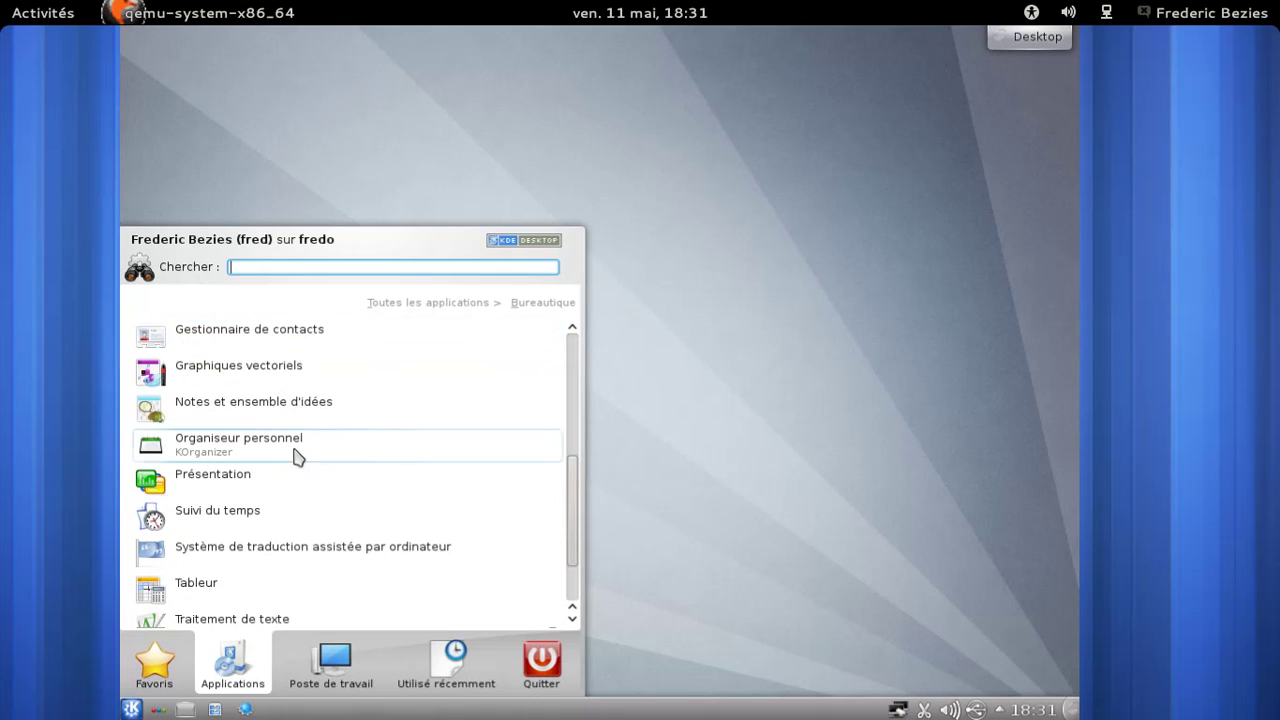
scroll(268, 496, down, 1)
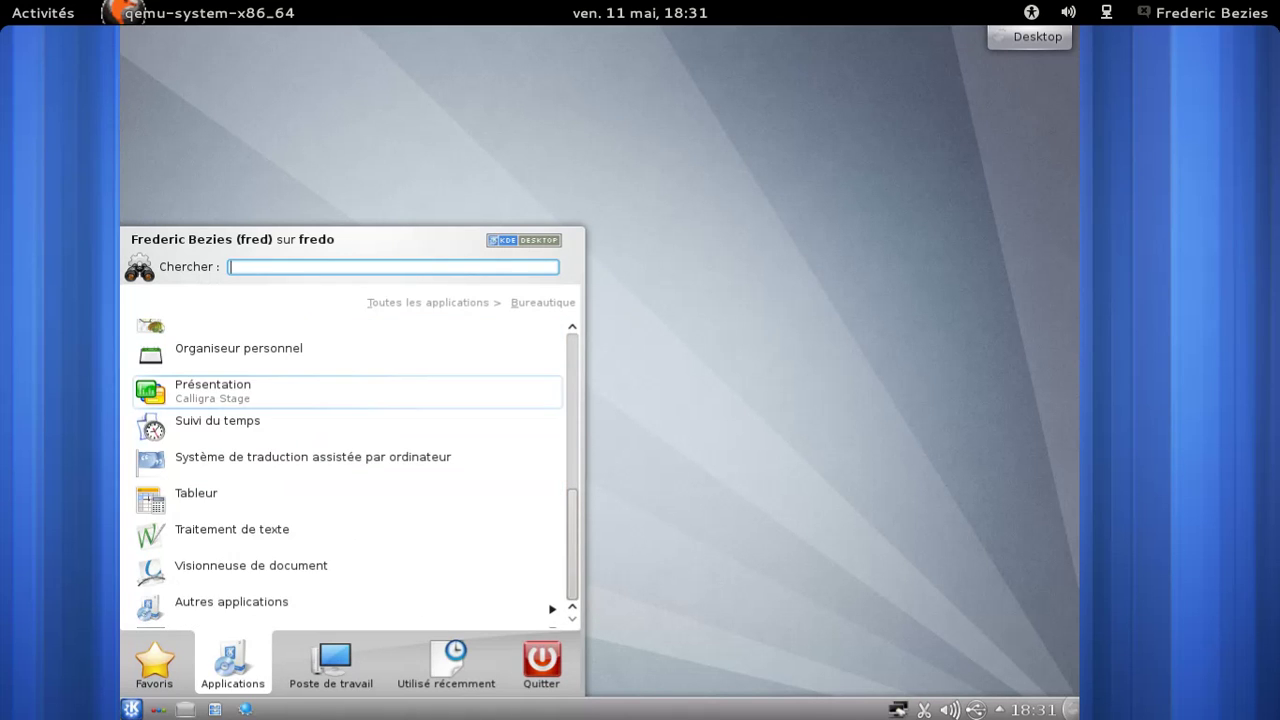
click(252, 506)
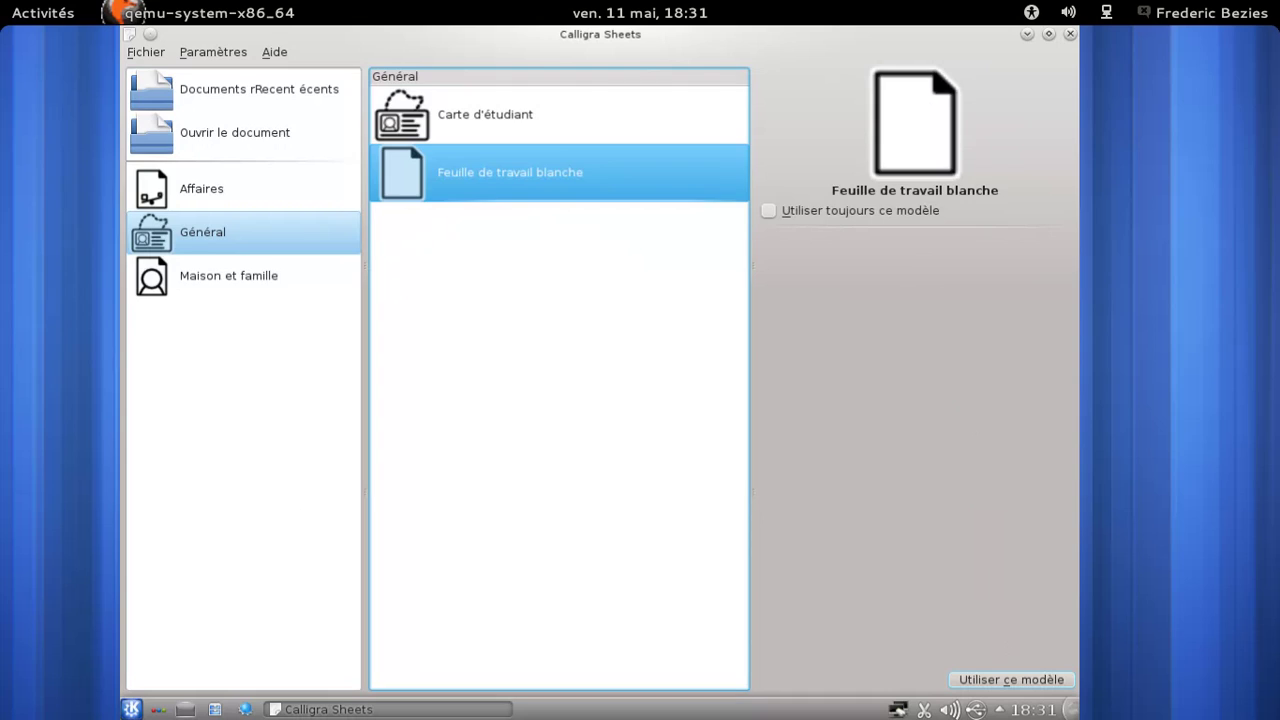
click(1011, 679)
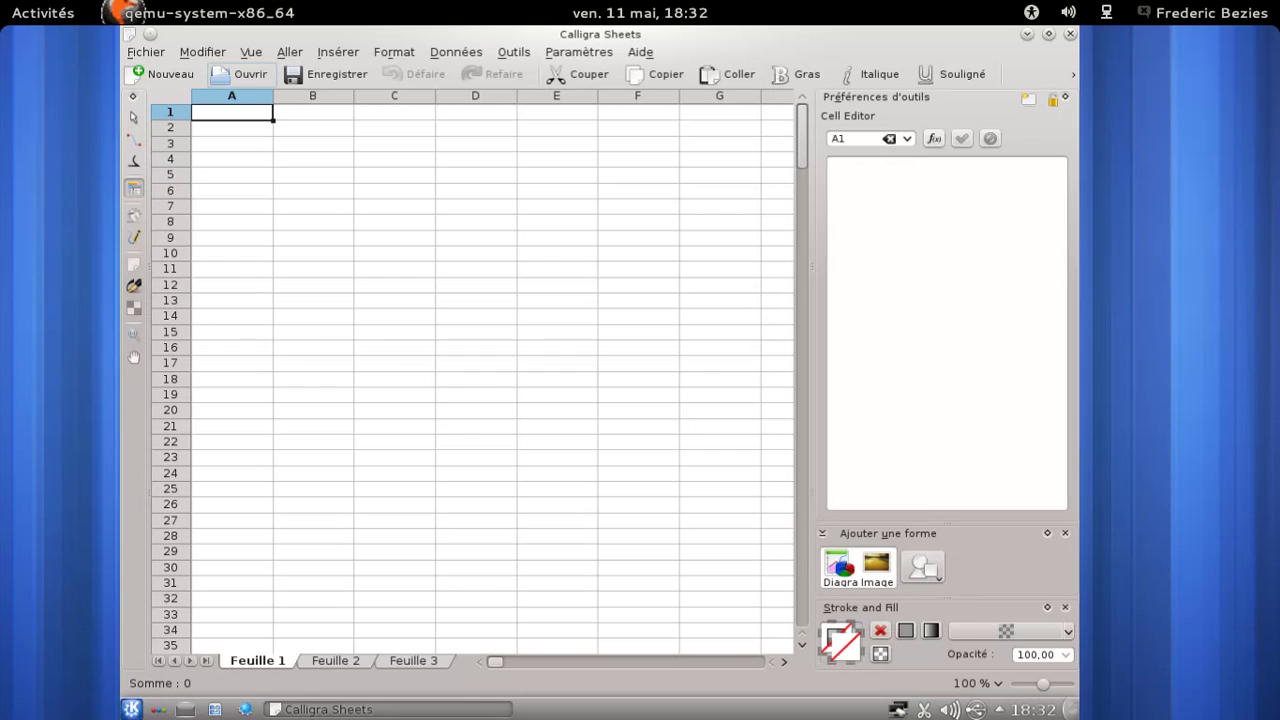
Step: Look through the Insérer and Vue commands available for the blank workbook
click(338, 52)
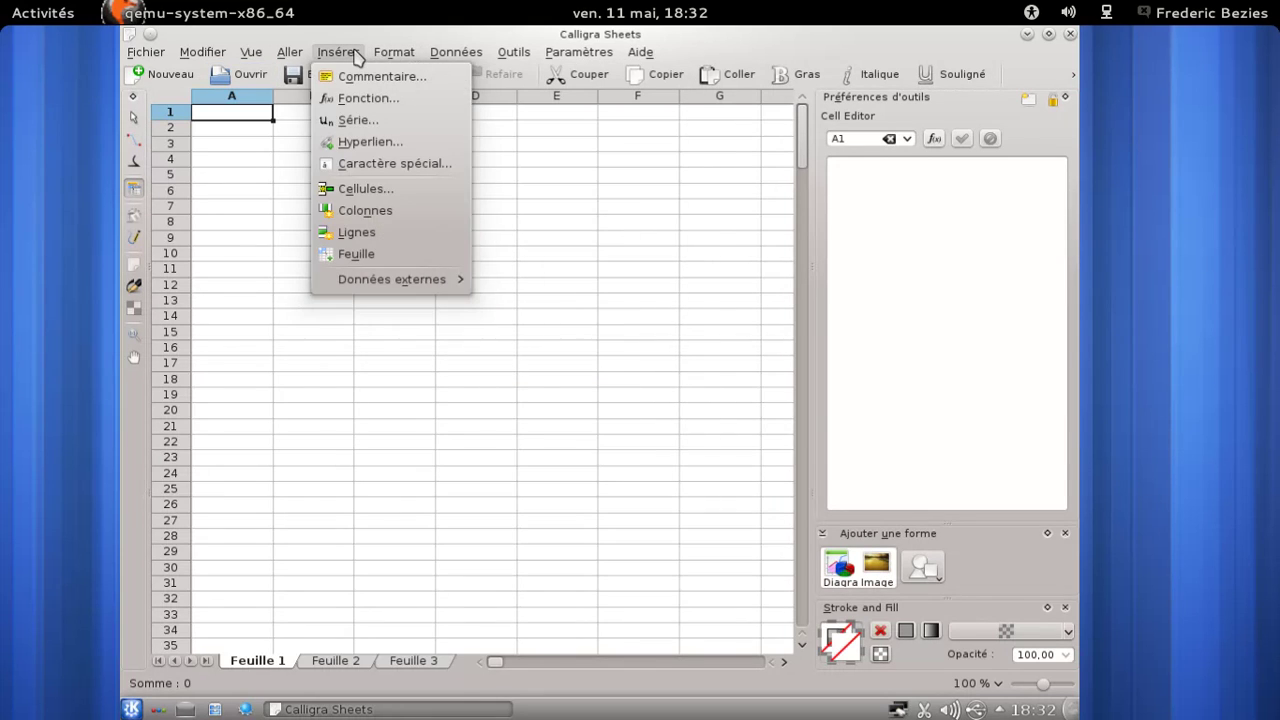
click(340, 52)
click(250, 52)
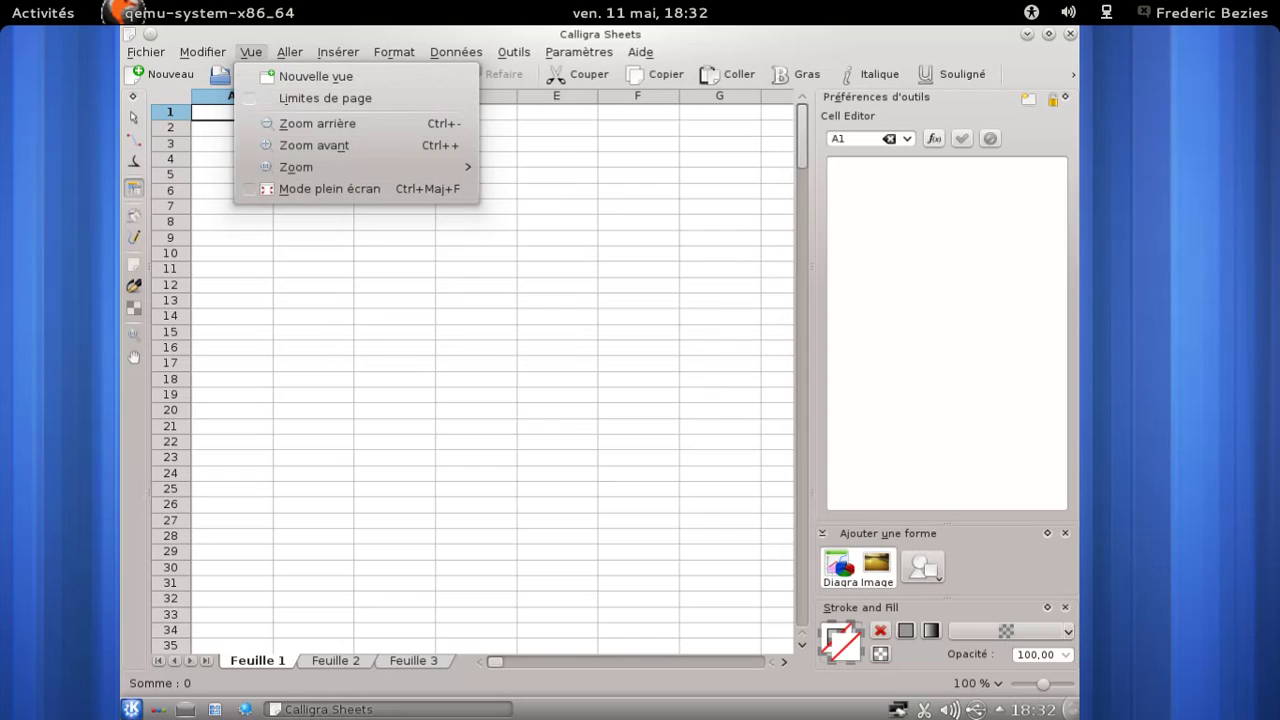
mouse_move(356, 51)
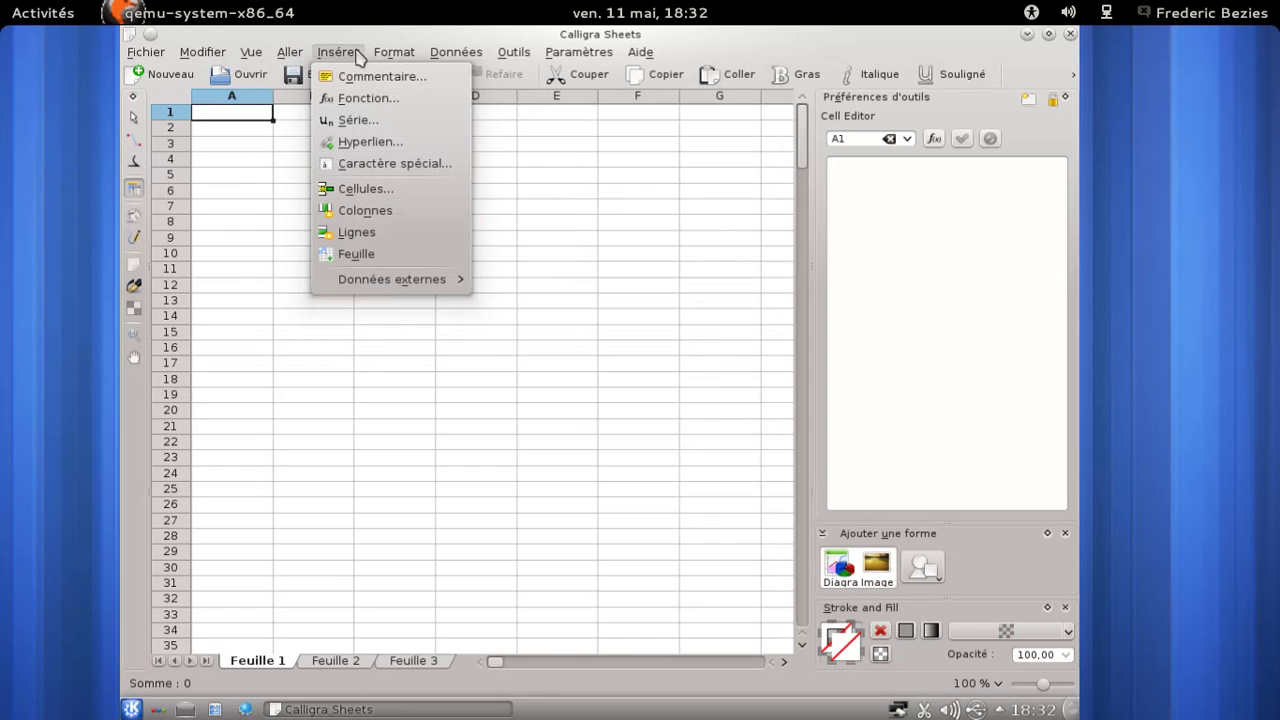
click(357, 52)
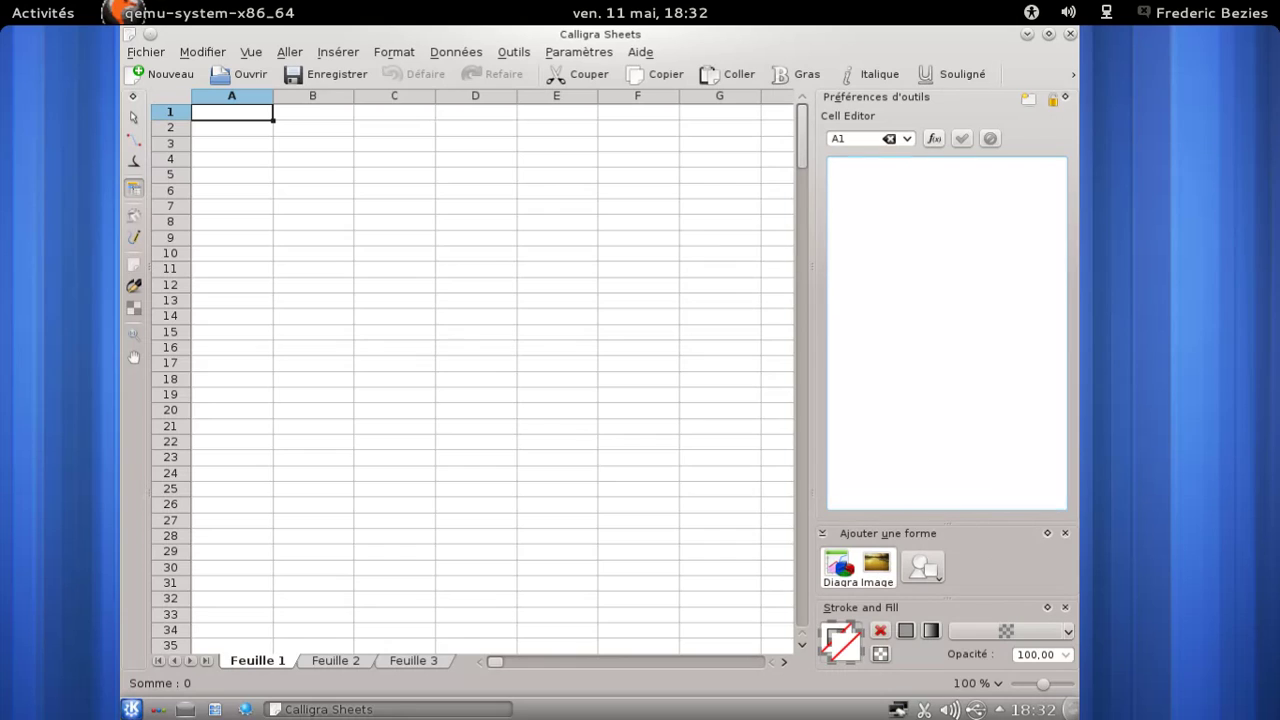
Step: Examine the additional alignment, Retour à la ligne and Format commands, and close Calligra Sheets
click(1073, 74)
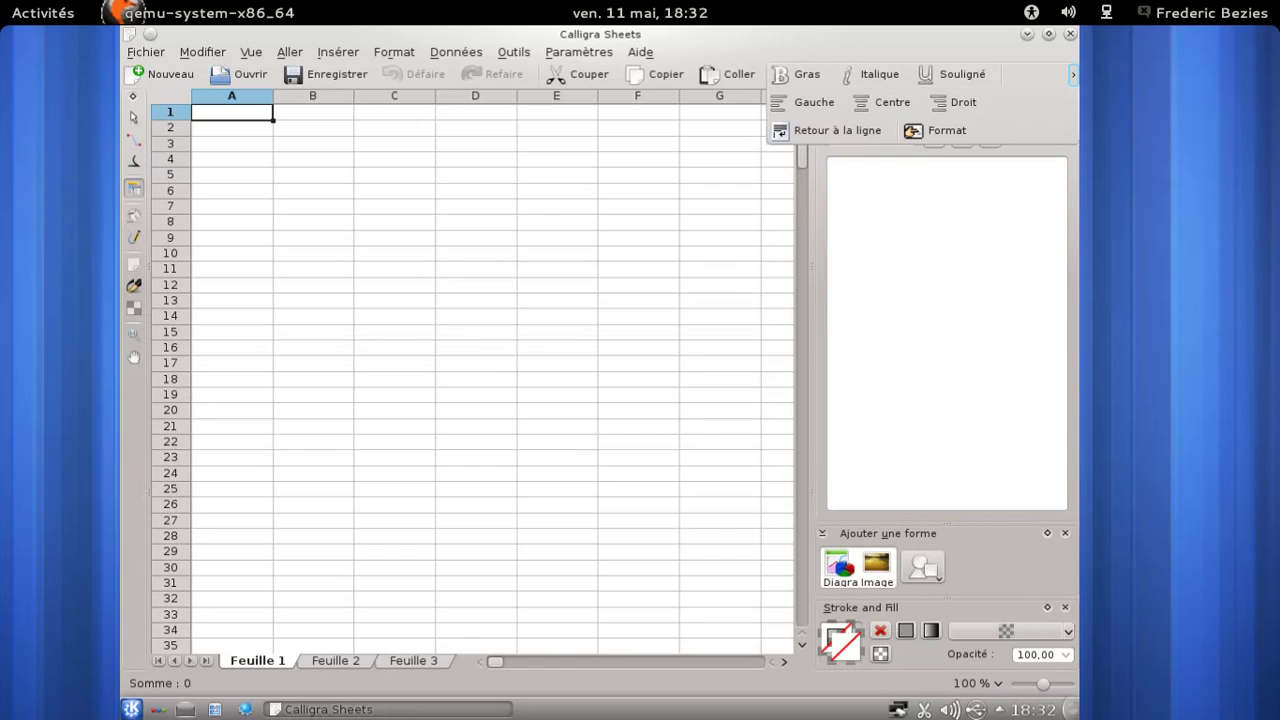
key(Escape)
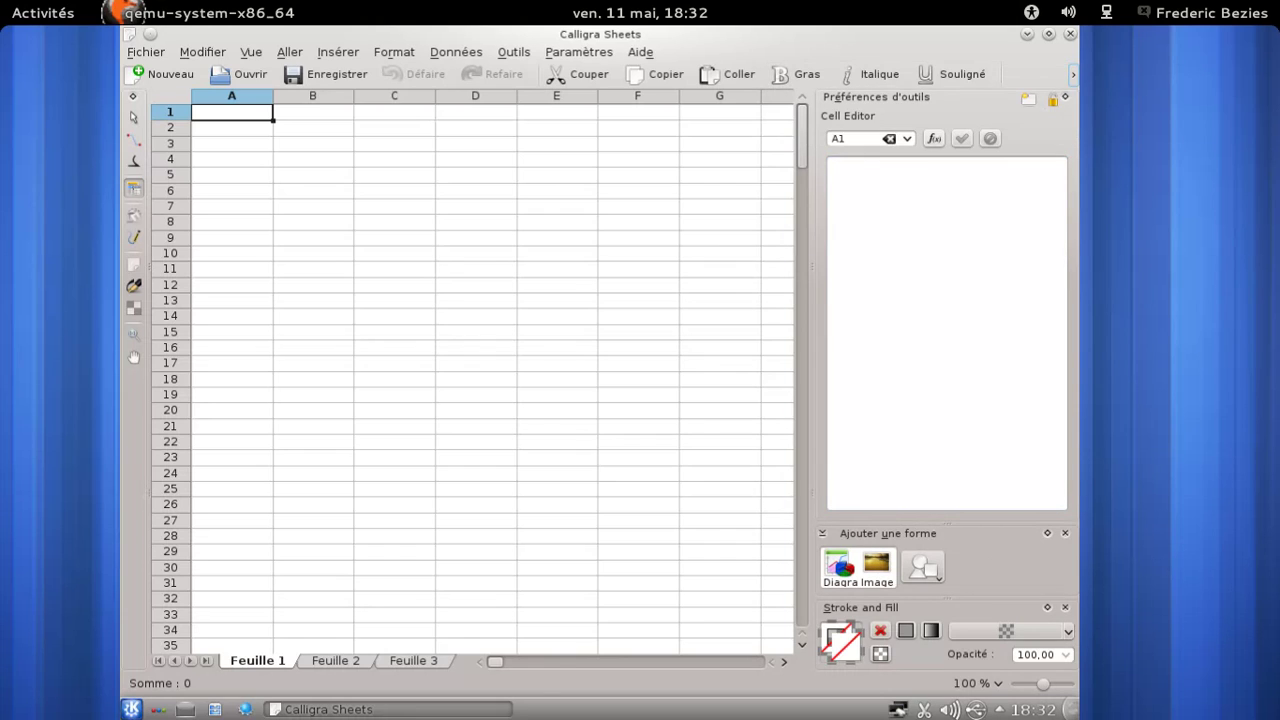
click(1073, 74)
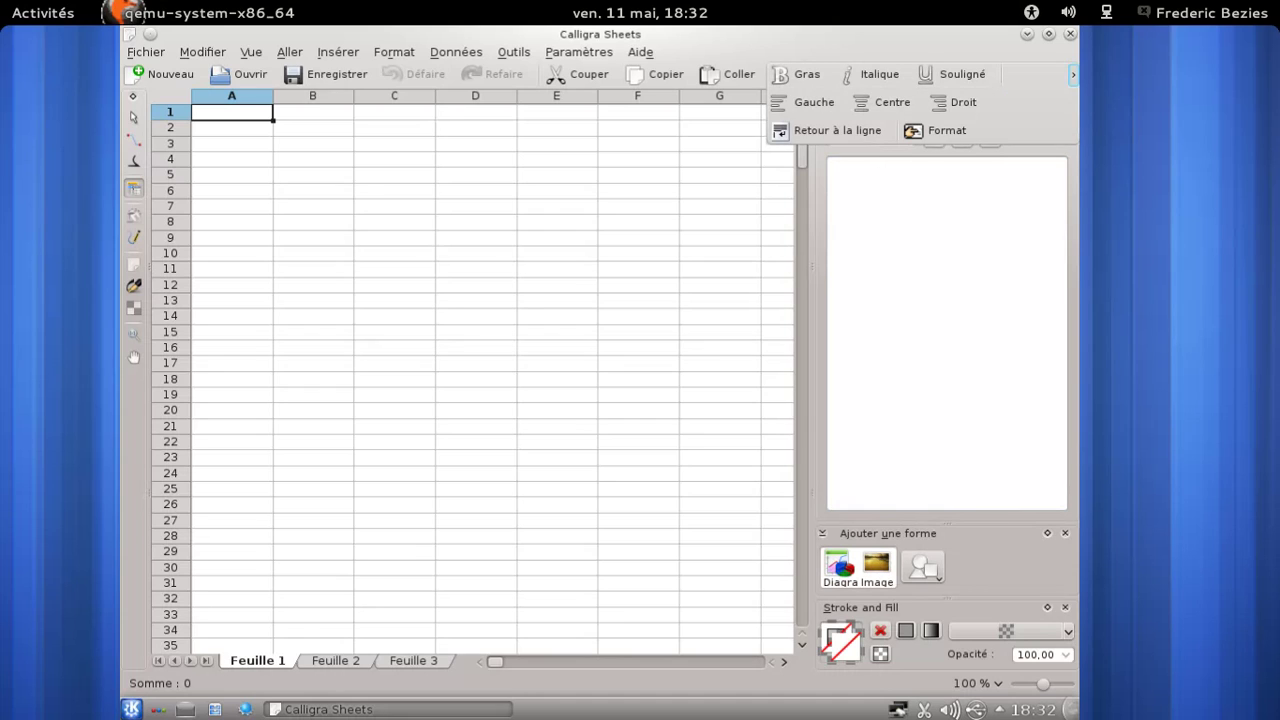
key(Escape)
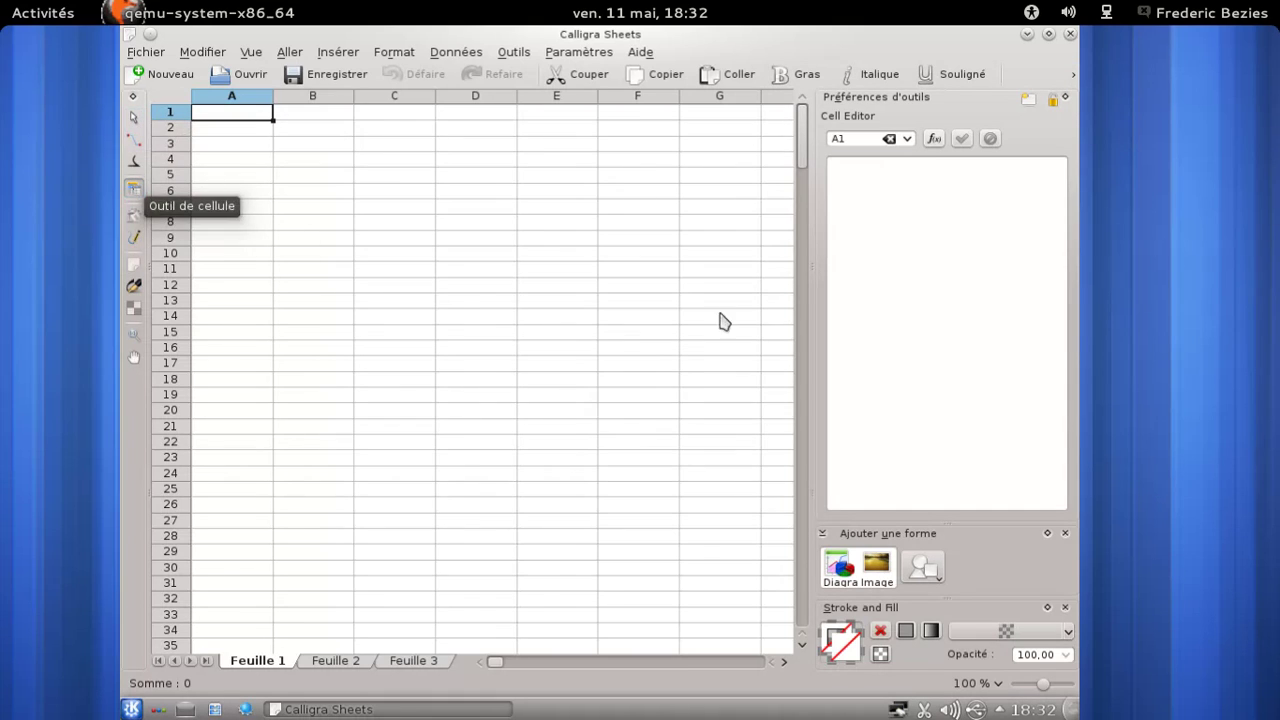
click(1070, 34)
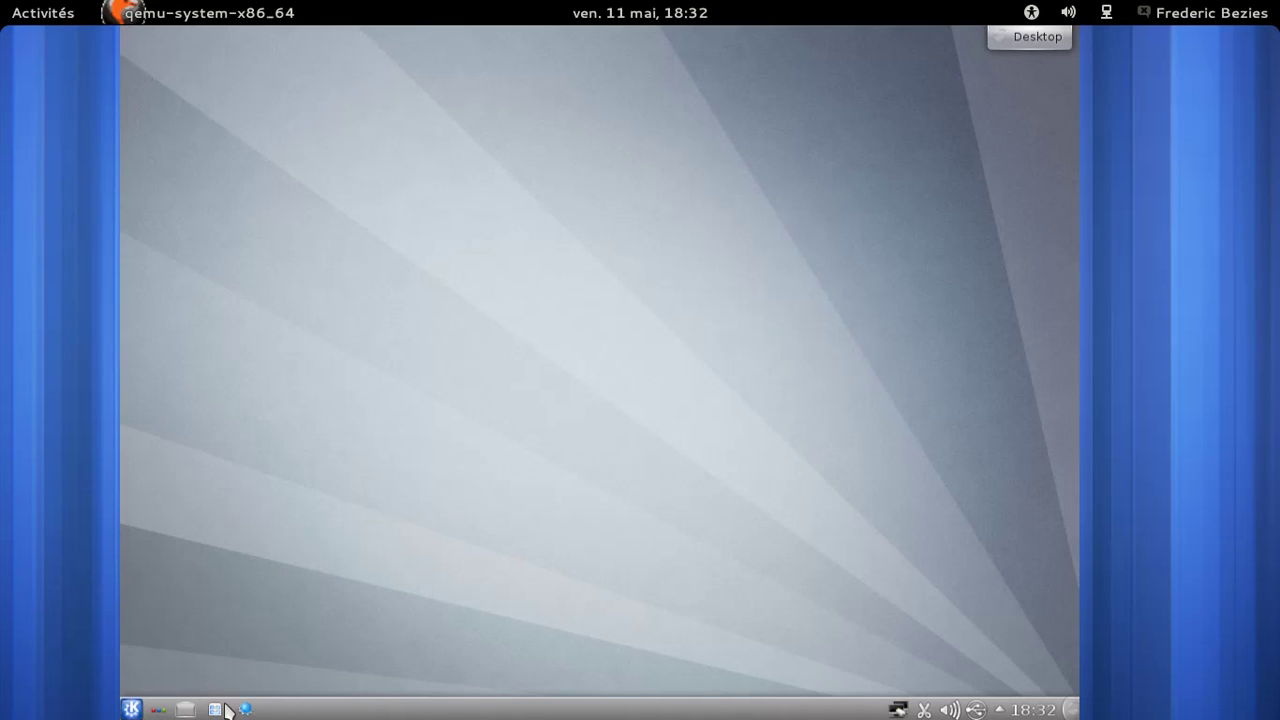
Step: Launch the Centre d'informations from the Système category and enlarge its window to show the full Résumé details
click(131, 709)
click(268, 665)
scroll(280, 580, down, 5)
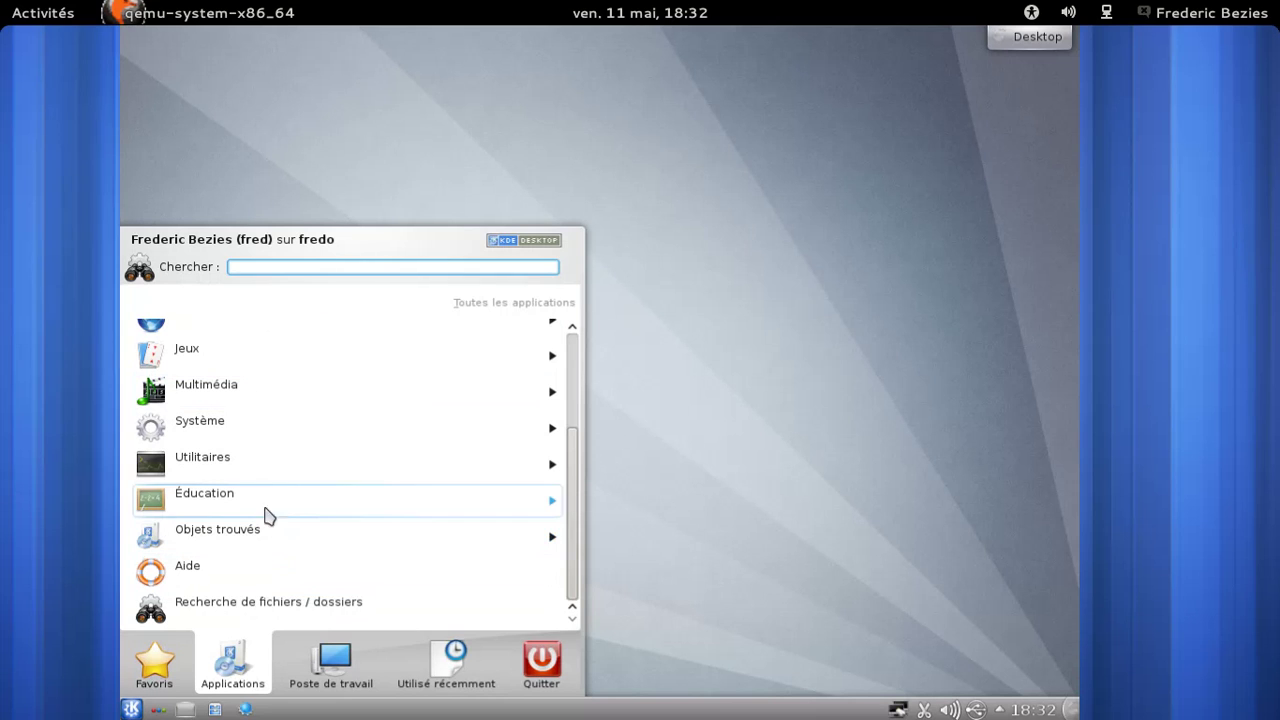
click(251, 425)
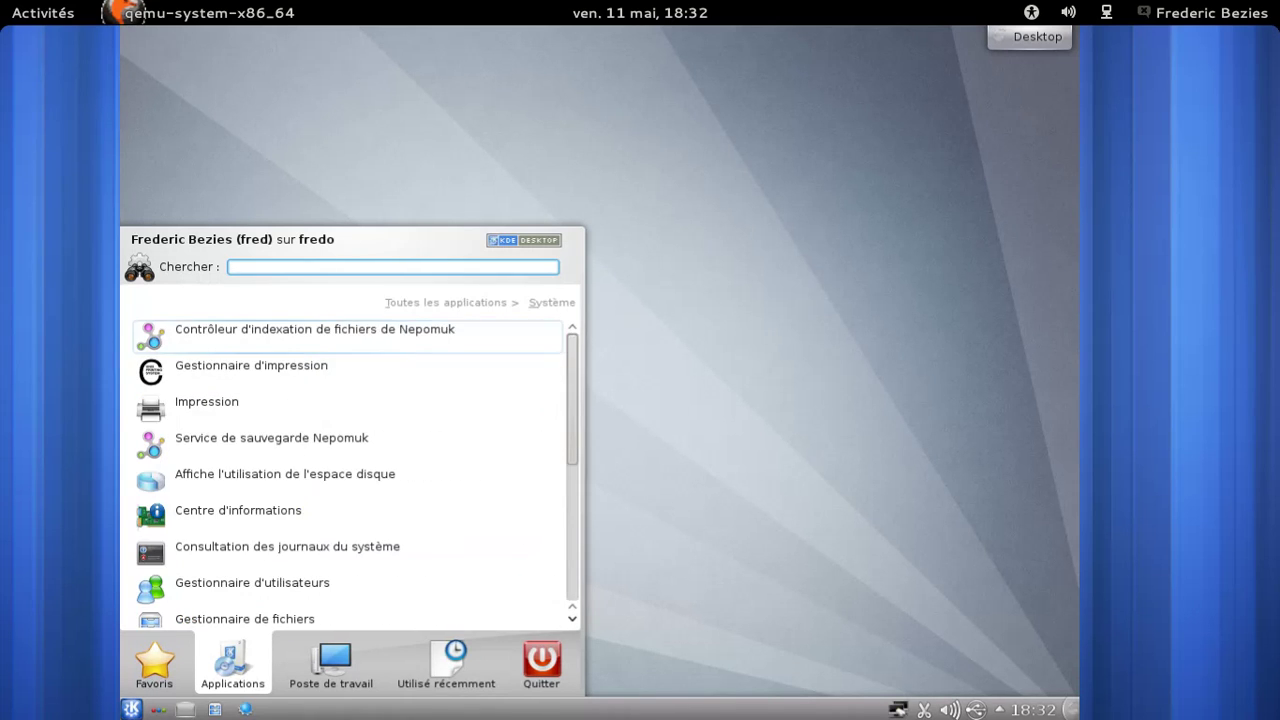
click(345, 520)
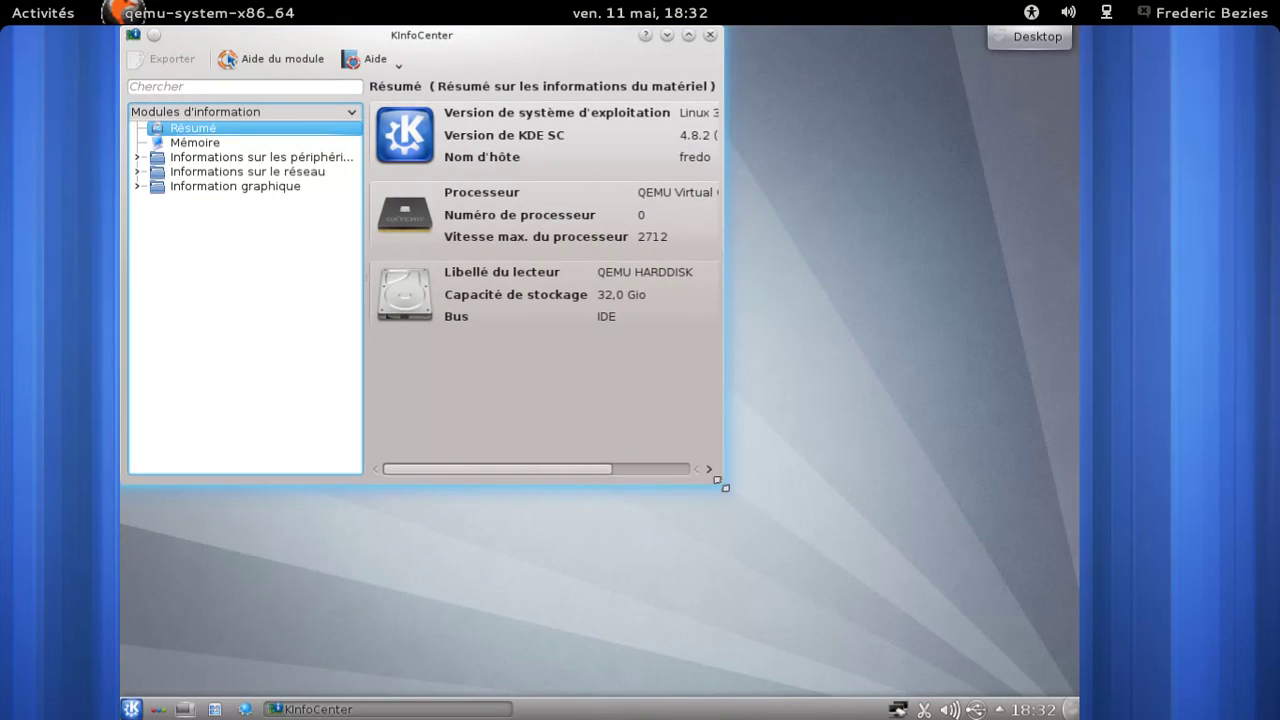
drag(722, 484, 946, 520)
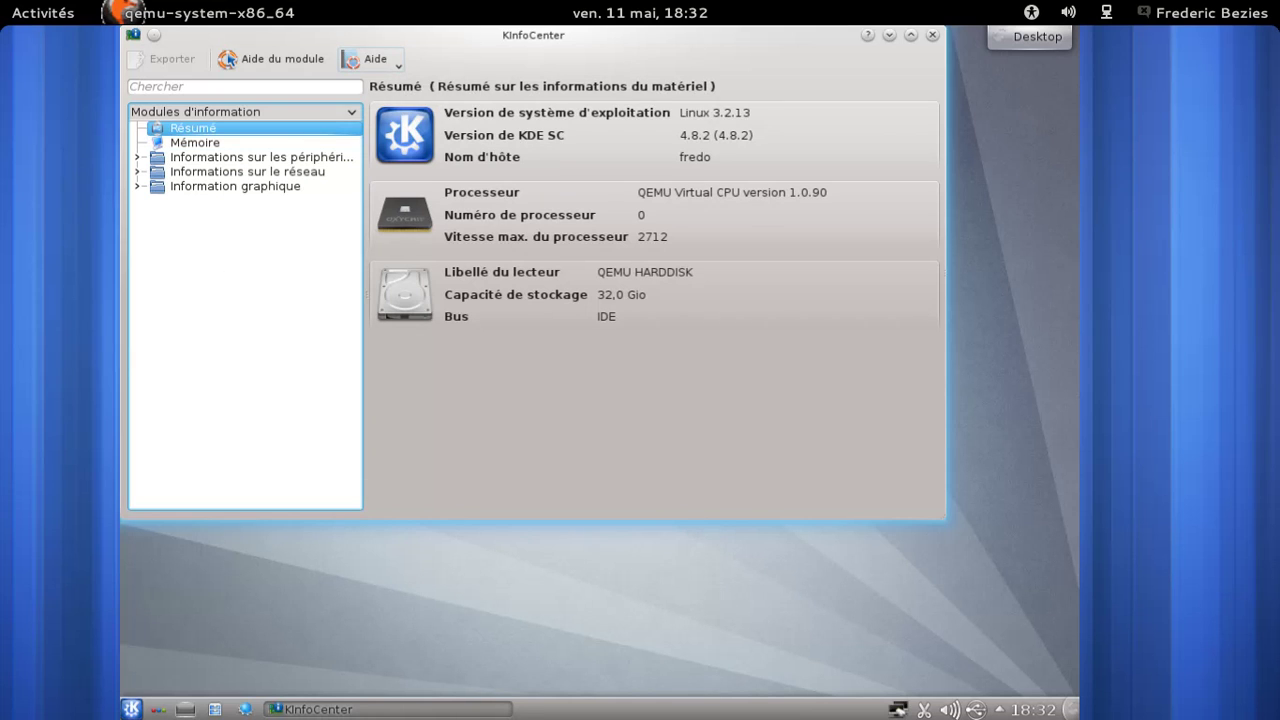
Step: Check the help options alongside the Résumé of system and hardware information, and close KInfoCenter
click(352, 60)
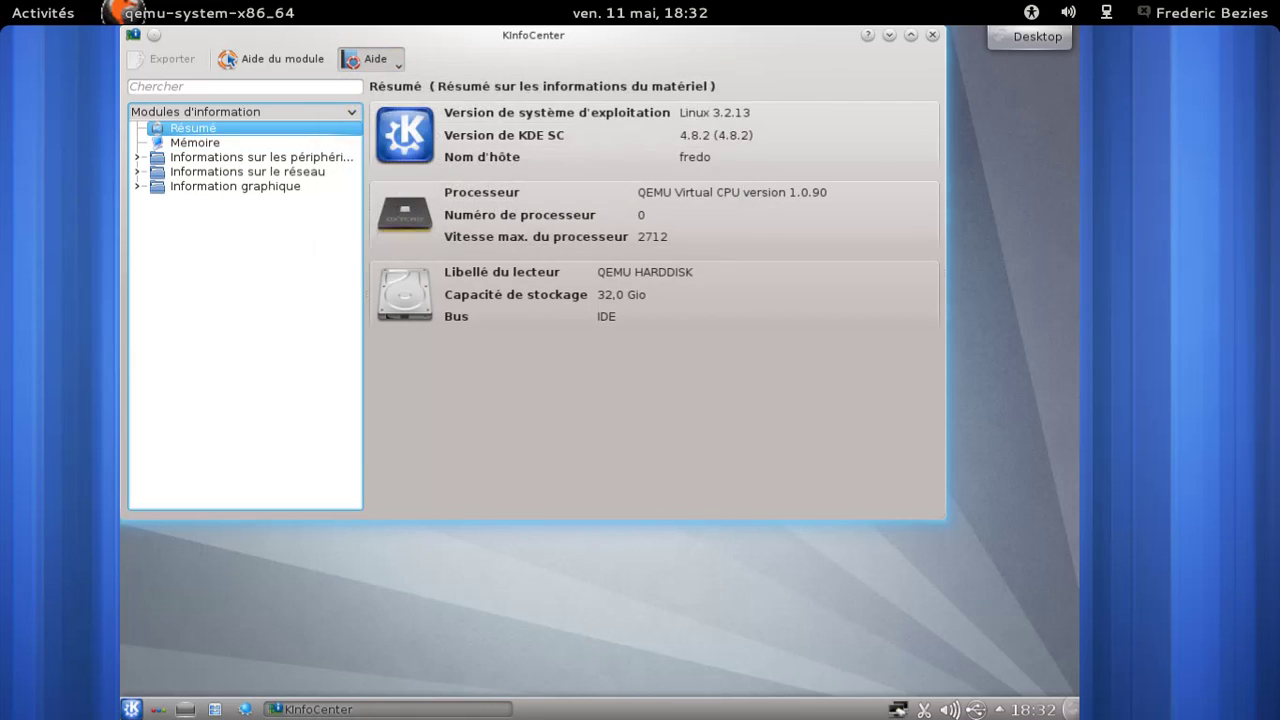
click(452, 208)
click(724, 428)
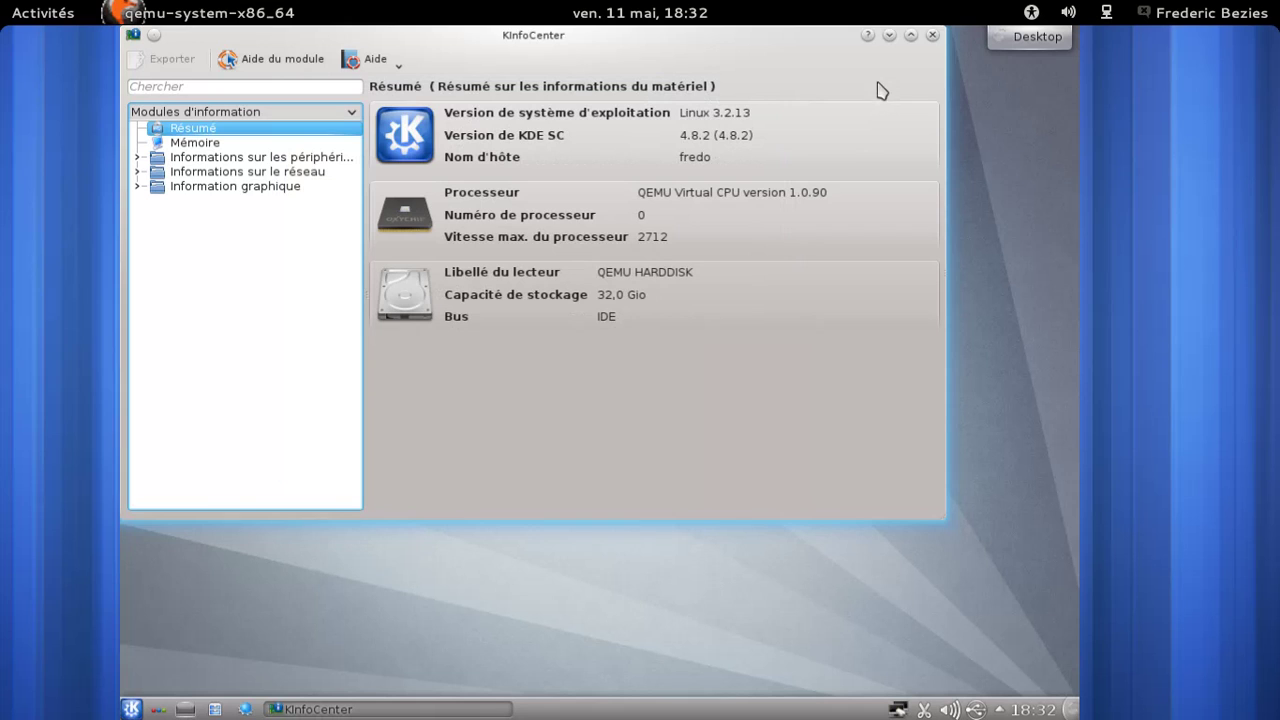
click(932, 35)
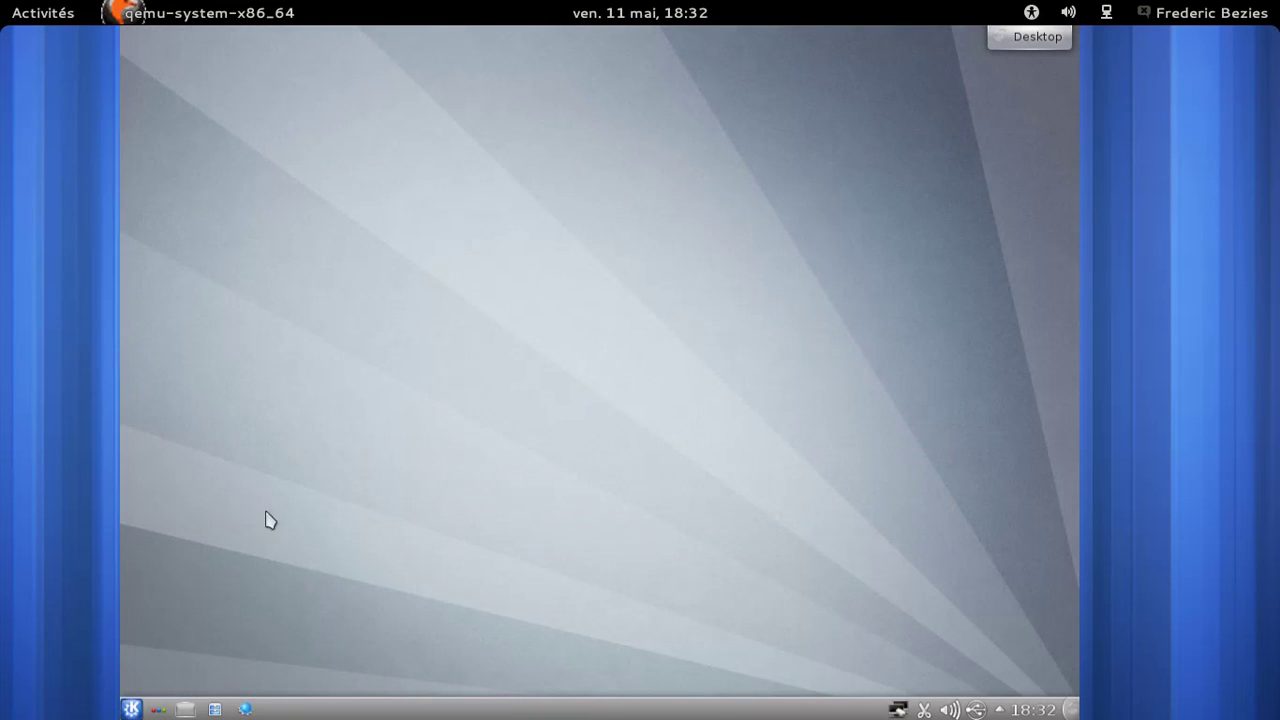
Step: Shut down the virtual machine with the Éteindre session option and confirm the shutdown
click(132, 709)
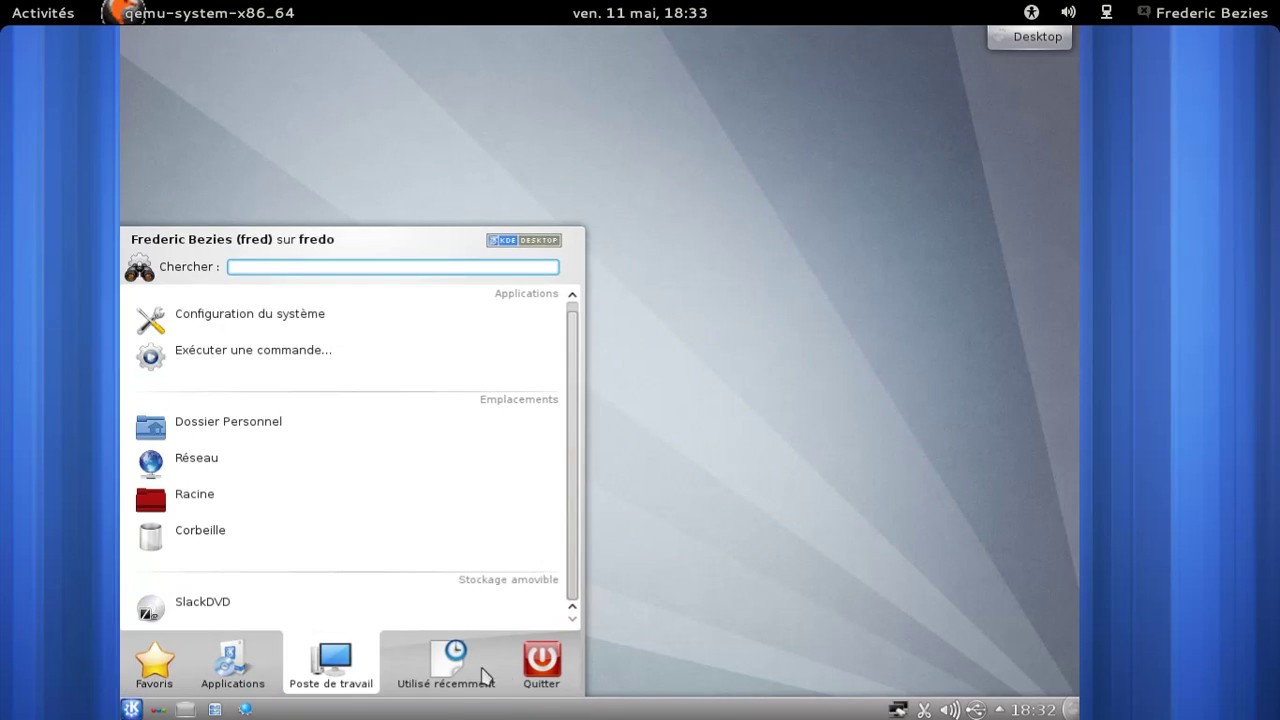
mouse_move(580, 672)
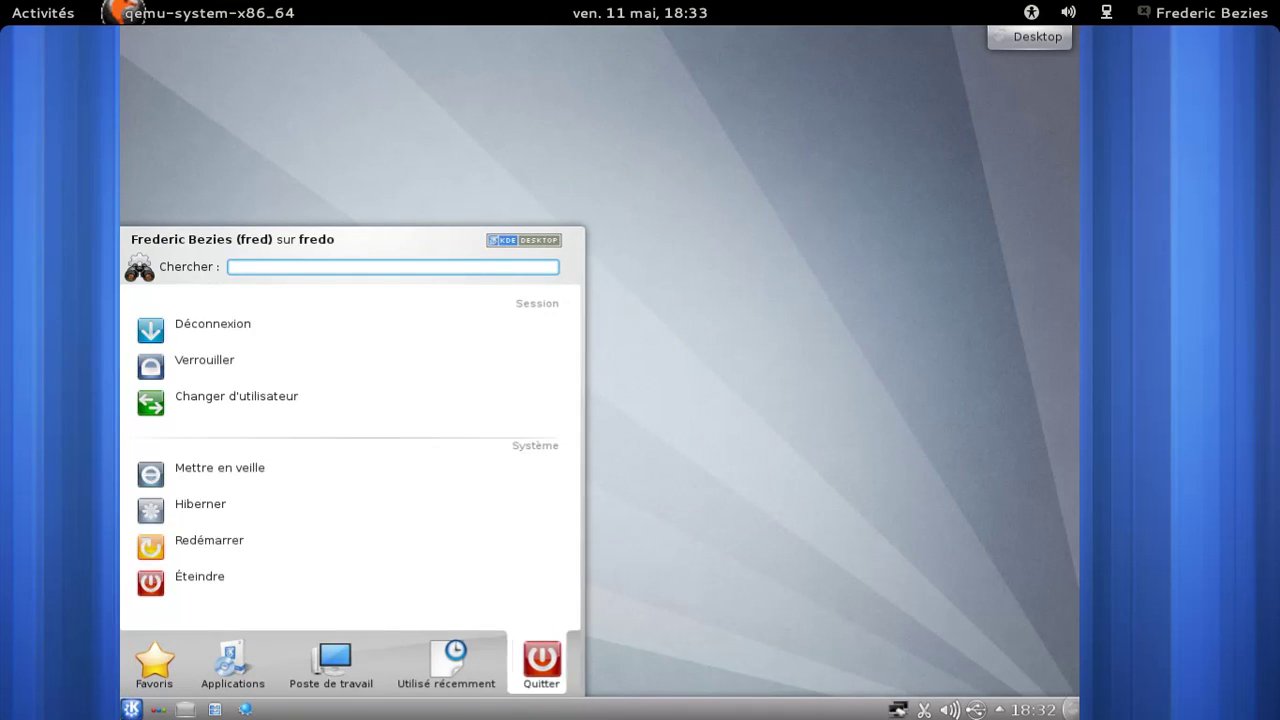
click(342, 598)
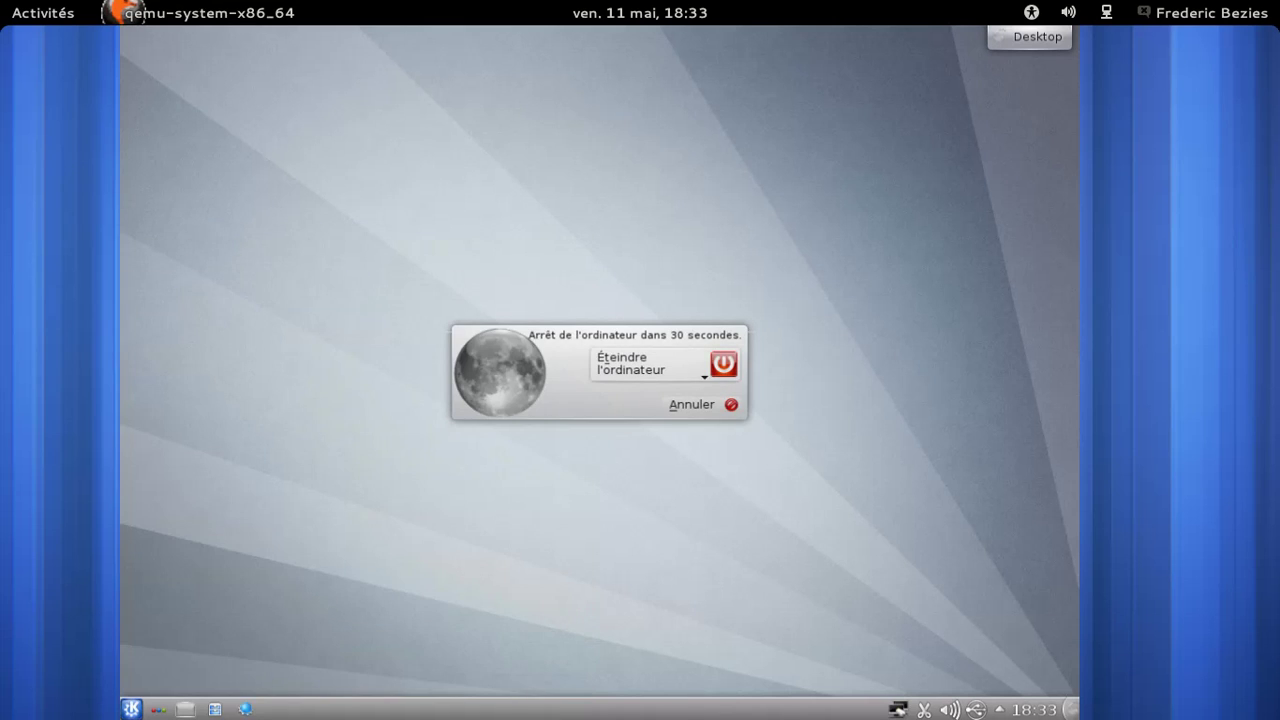
click(636, 368)
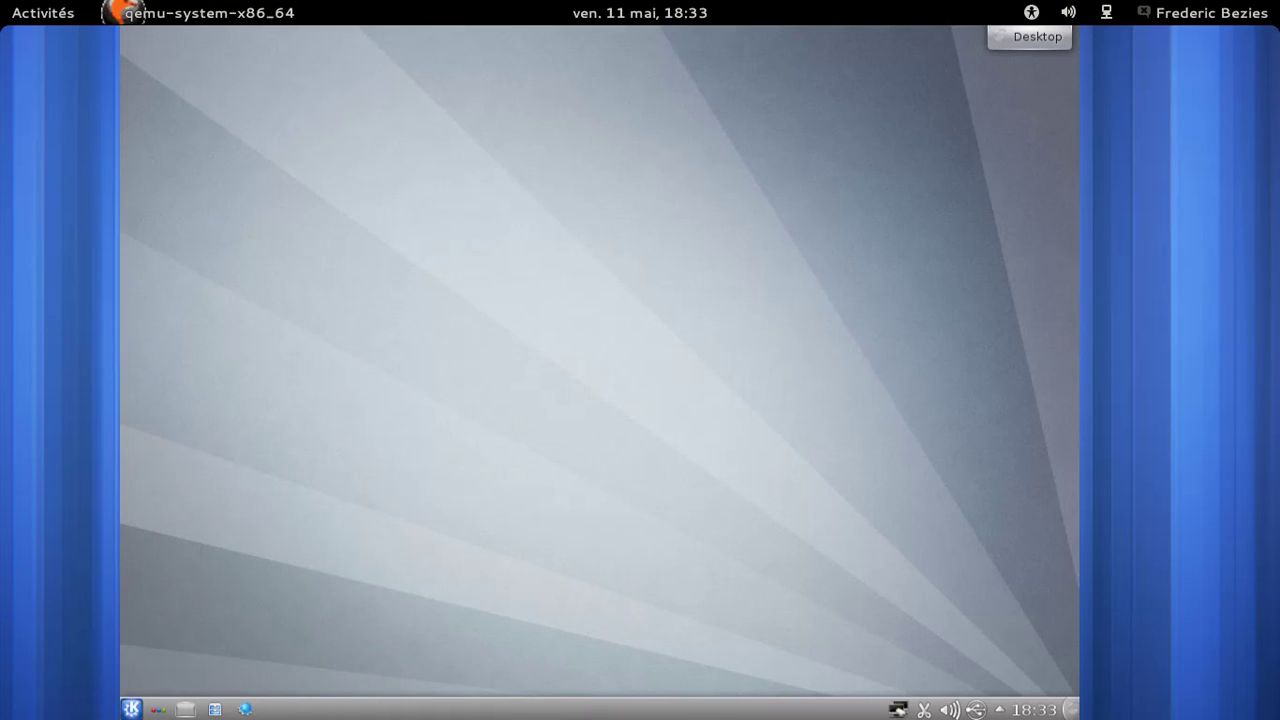